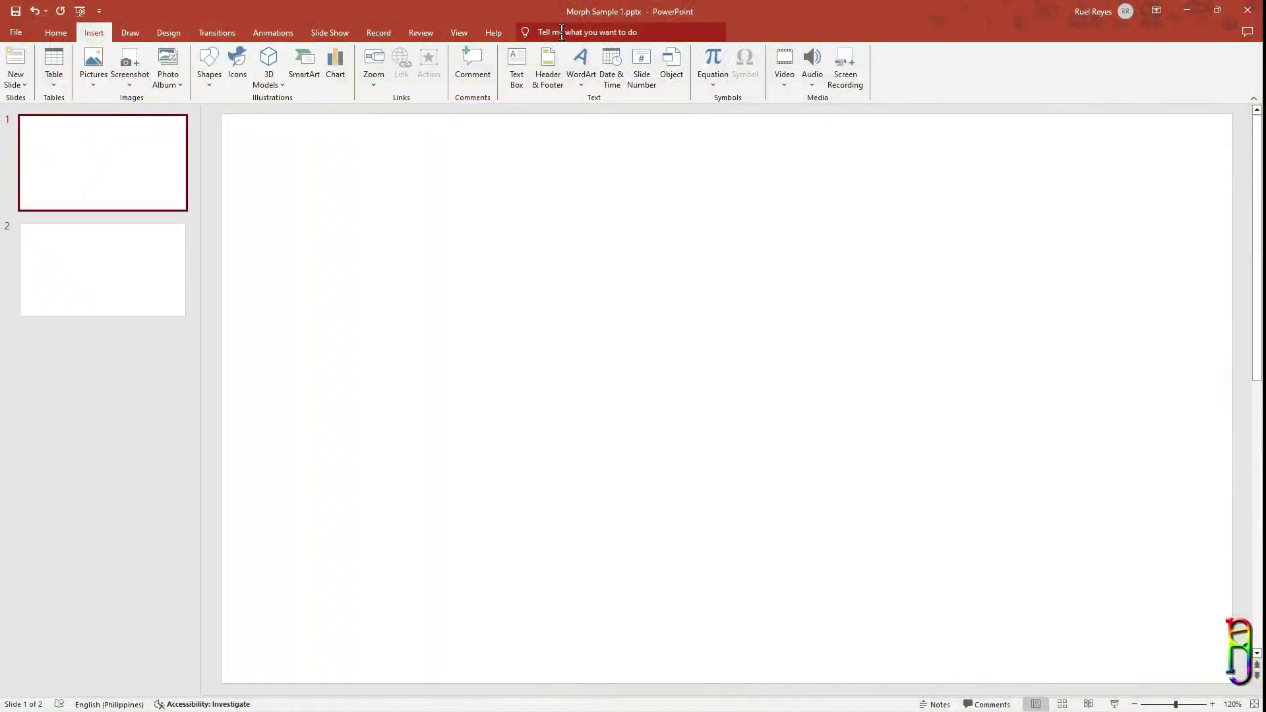
# Step: Draw a blue oval about 2.55" by 2.65" near the top-left of slide 1
pyautogui.click(57, 33)
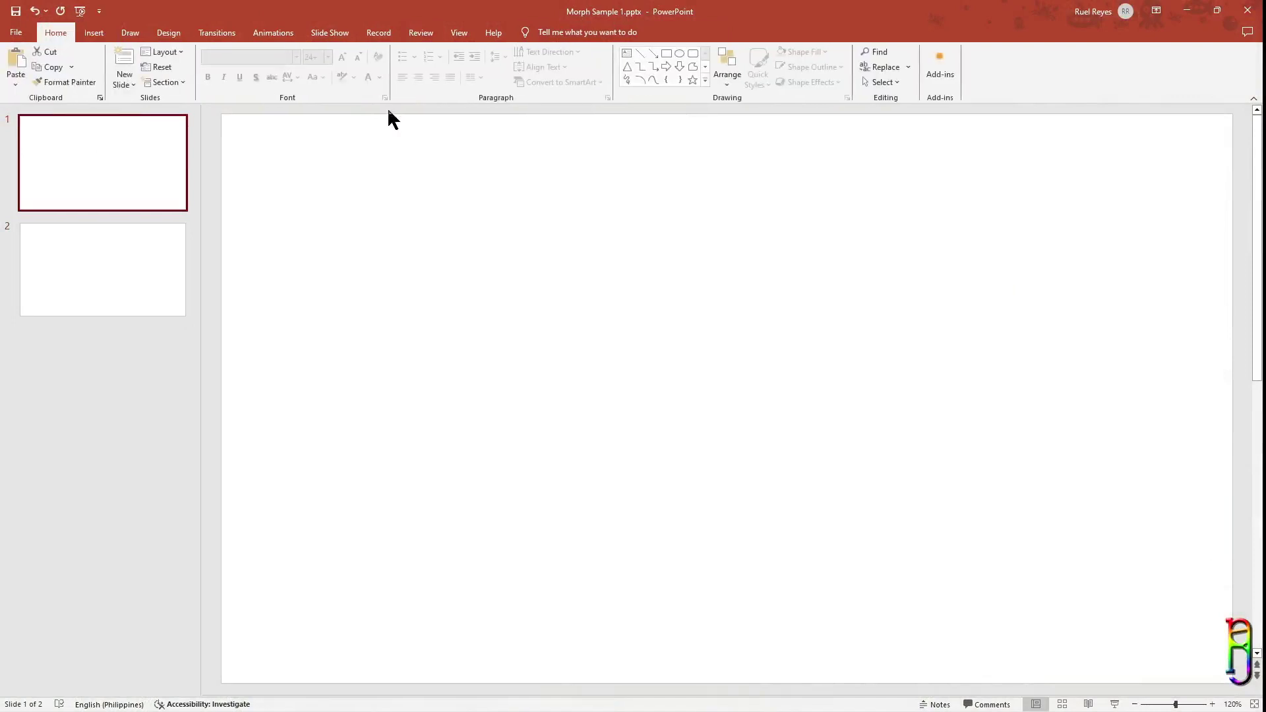
pyautogui.click(680, 55)
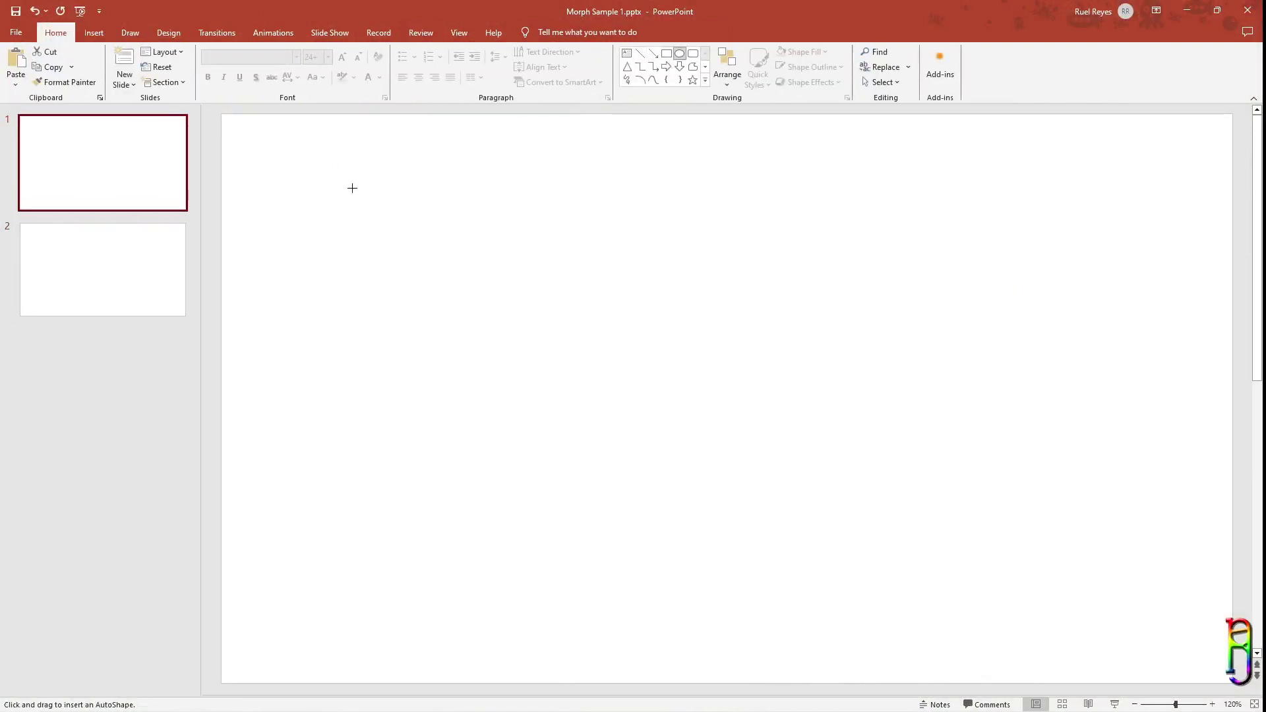
pyautogui.moveTo(354, 186); pyautogui.dragTo(556, 379)
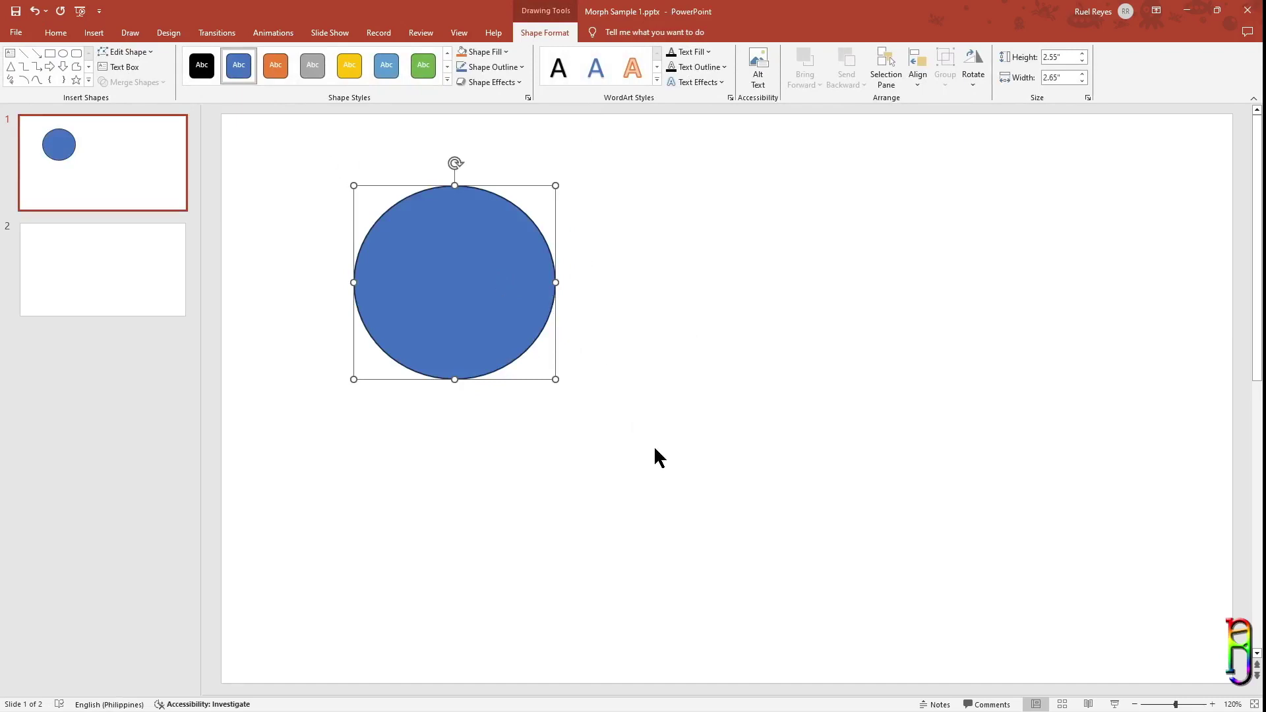
# Step: Paste a copy of the circle onto slide 2, enlarge it and move it right
pyautogui.click(88, 292)
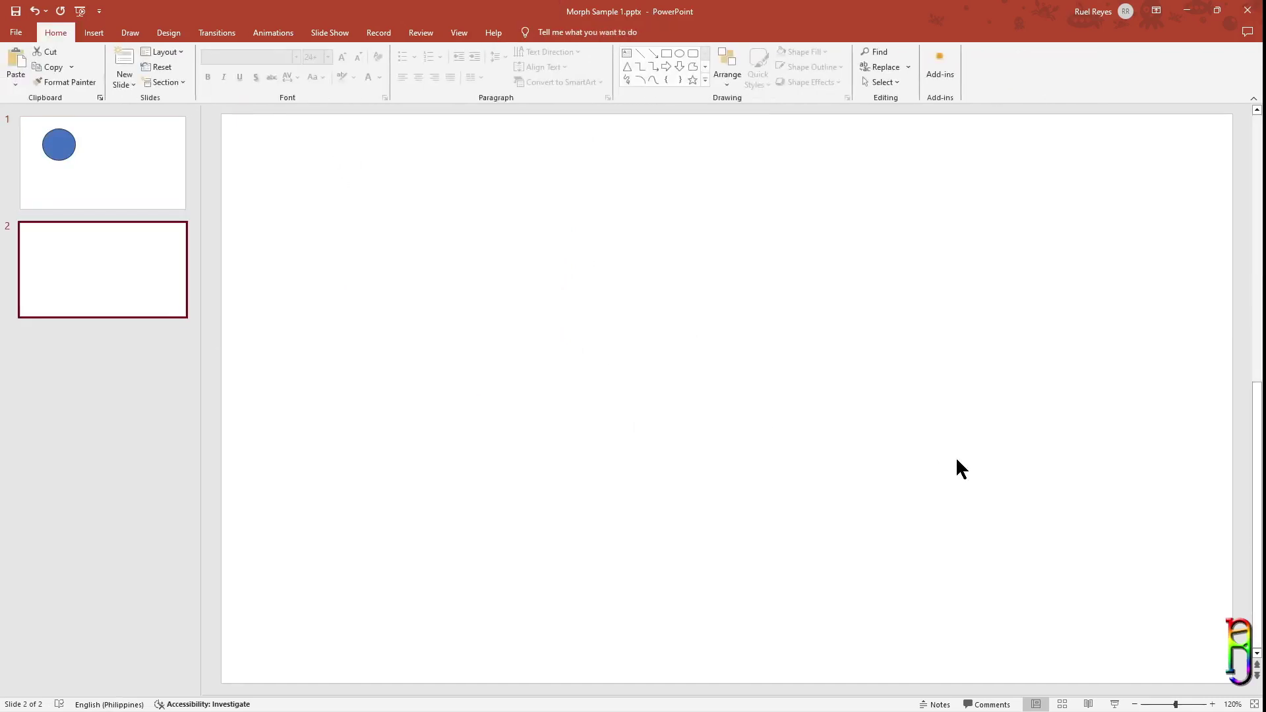
pyautogui.hotkey('ctrl', 'v')
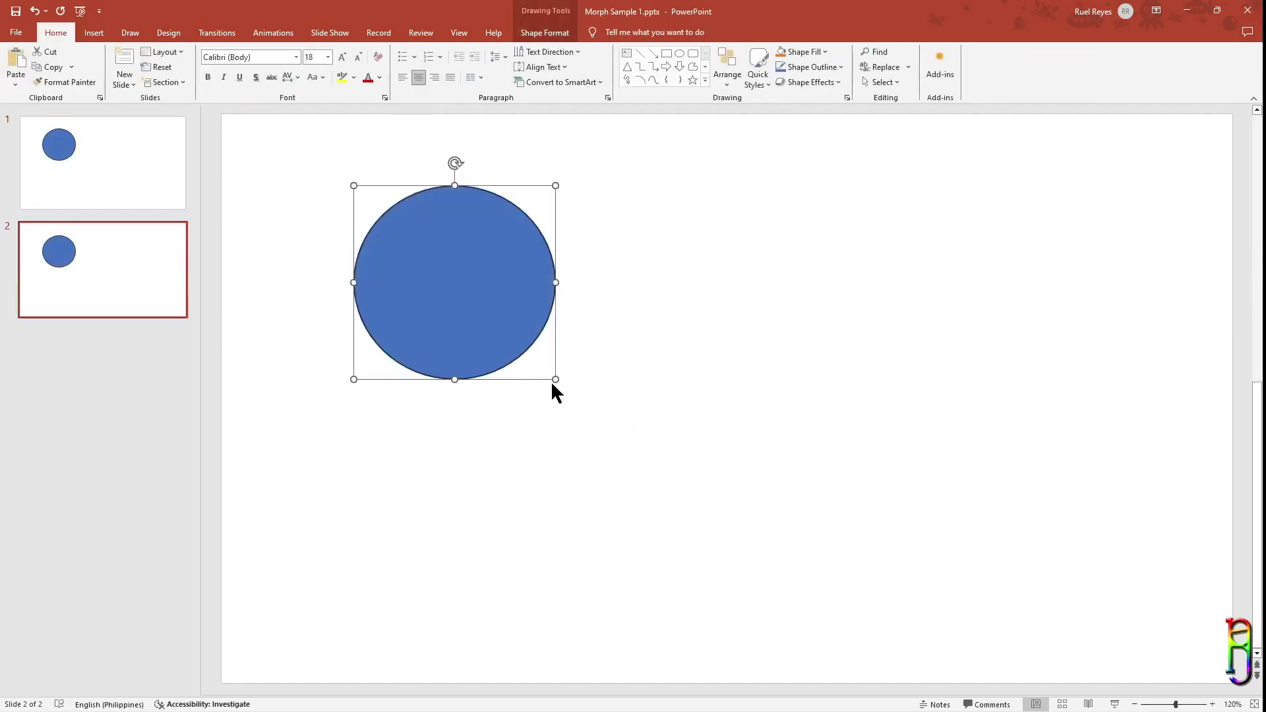
pyautogui.moveTo(556, 379); pyautogui.dragTo(796, 594)
pyautogui.moveTo(633, 418); pyautogui.dragTo(955, 387)
pyautogui.click(494, 319)
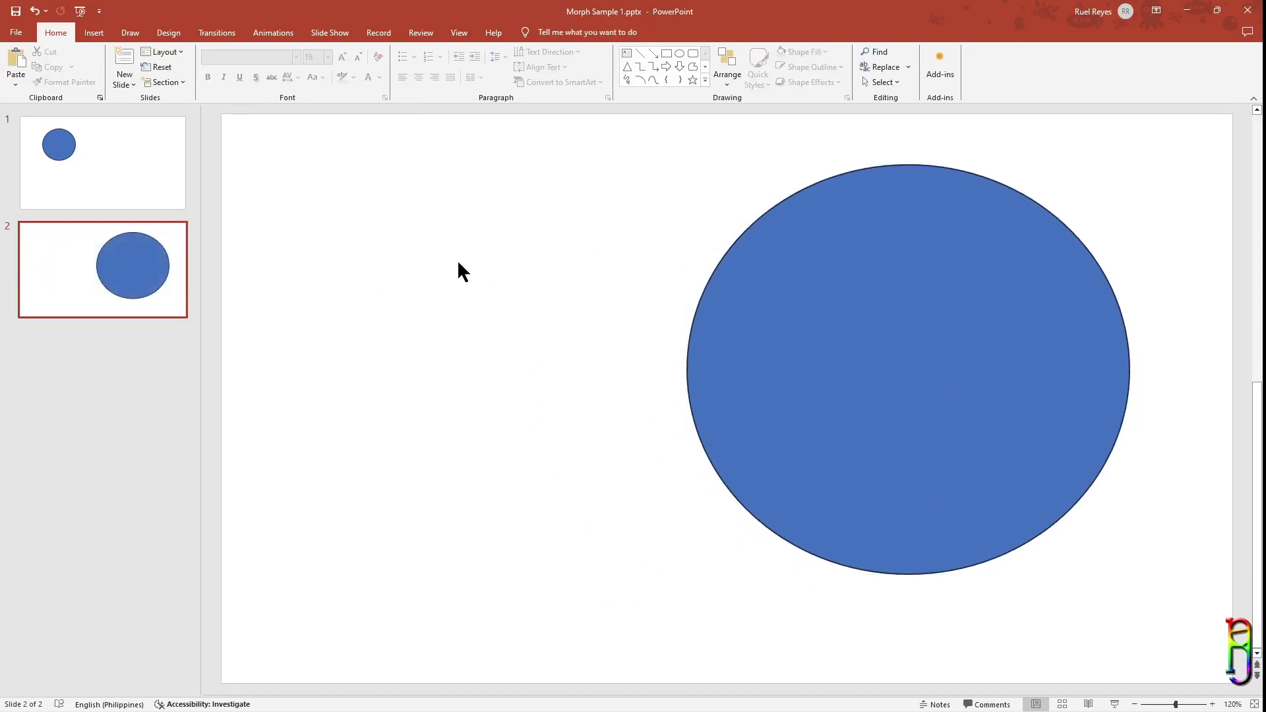
pyautogui.click(83, 146)
pyautogui.click(113, 294)
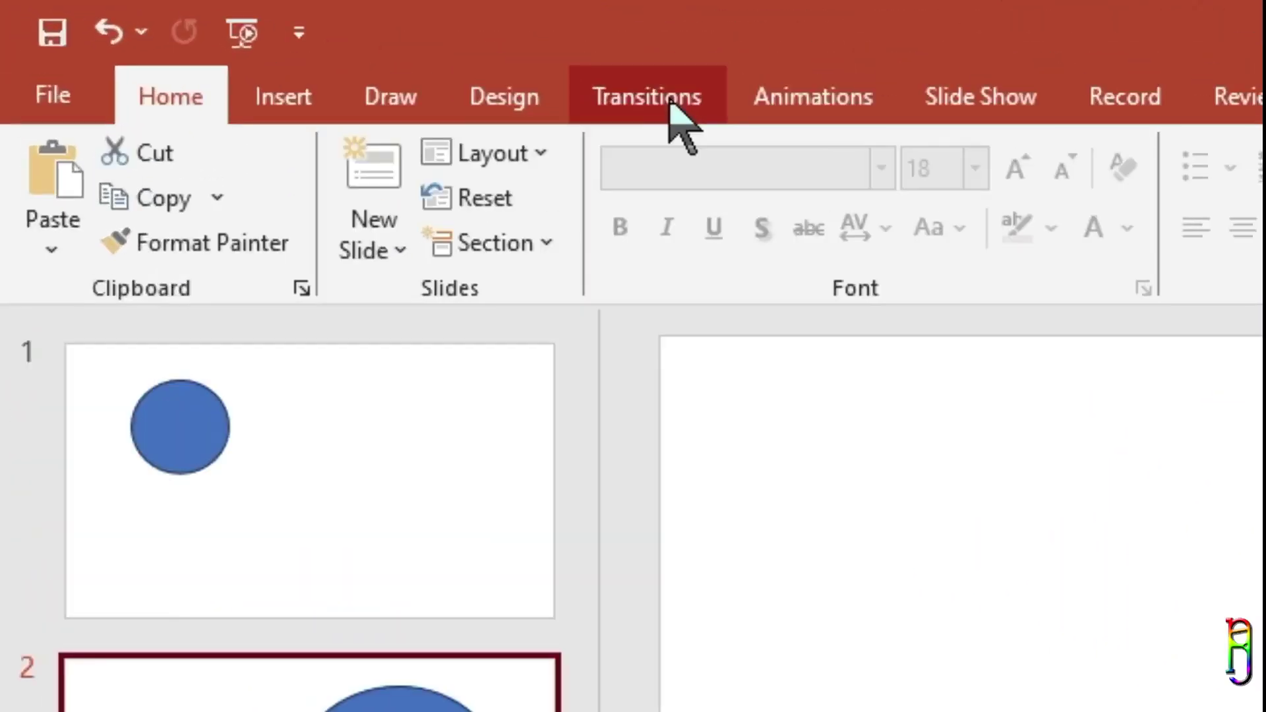
# Step: Apply the Morph transition to slide 2 and preview it
pyautogui.click(226, 34)
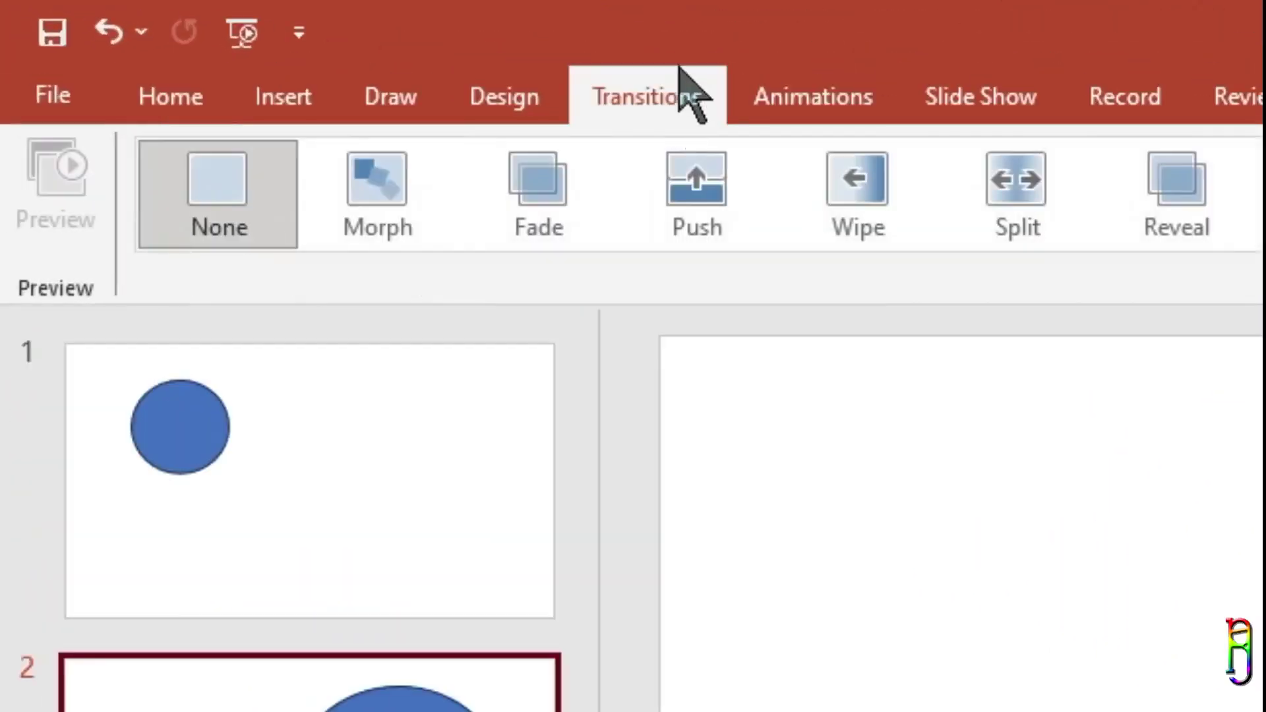
pyautogui.click(378, 191)
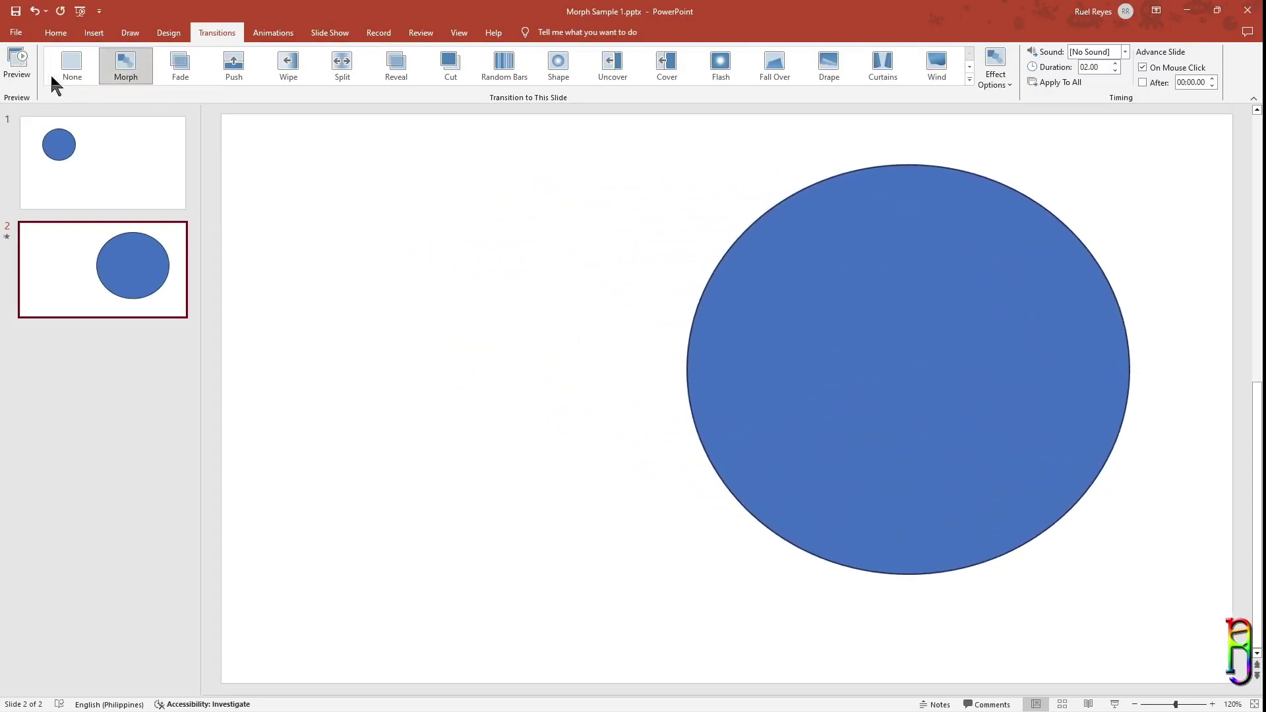
pyautogui.click(20, 62)
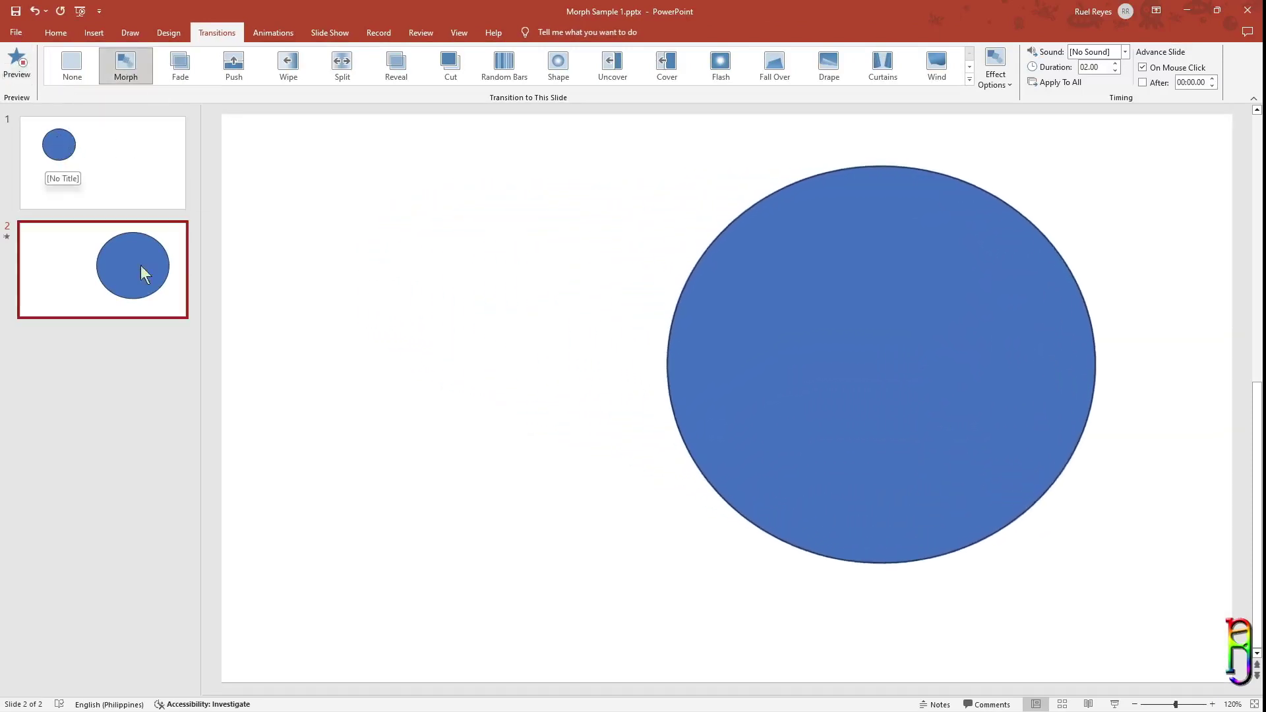
pyautogui.click(809, 320)
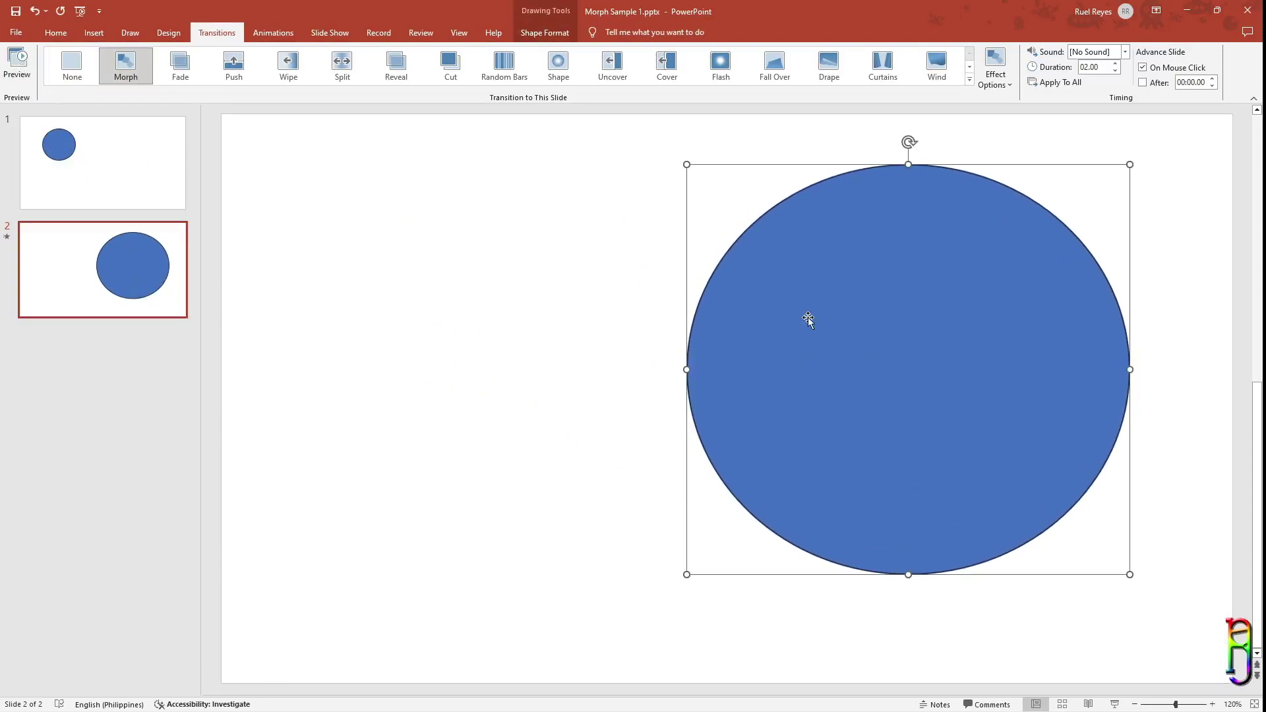
# Step: Replace slide 2's large circle with a large rounded rectangle on the right
pyautogui.press('Delete')
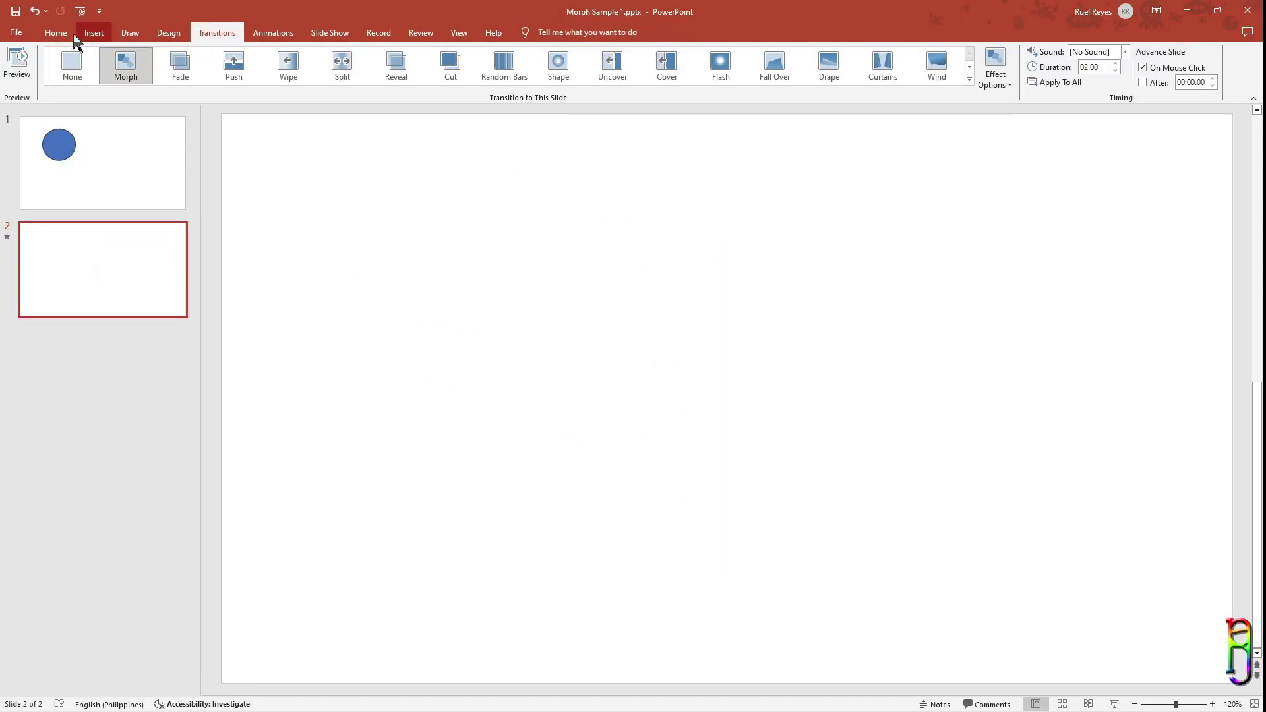
pyautogui.click(56, 32)
pyautogui.click(692, 53)
pyautogui.moveTo(724, 212); pyautogui.dragTo(1067, 556)
pyautogui.moveTo(896, 383); pyautogui.dragTo(930, 419)
pyautogui.click(181, 204)
pyautogui.click(112, 249)
# Step: Reapply the Morph transition to slide 2, then select slide 1's circle
pyautogui.click(217, 32)
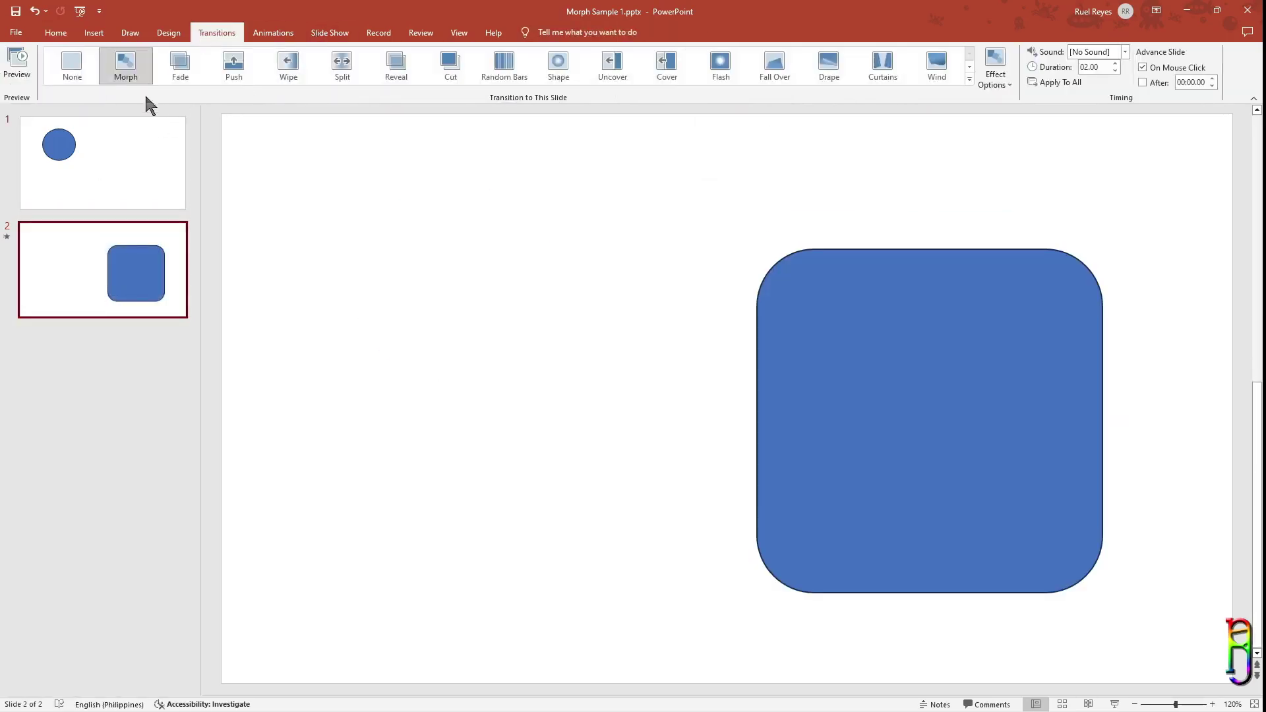
pyautogui.click(123, 66)
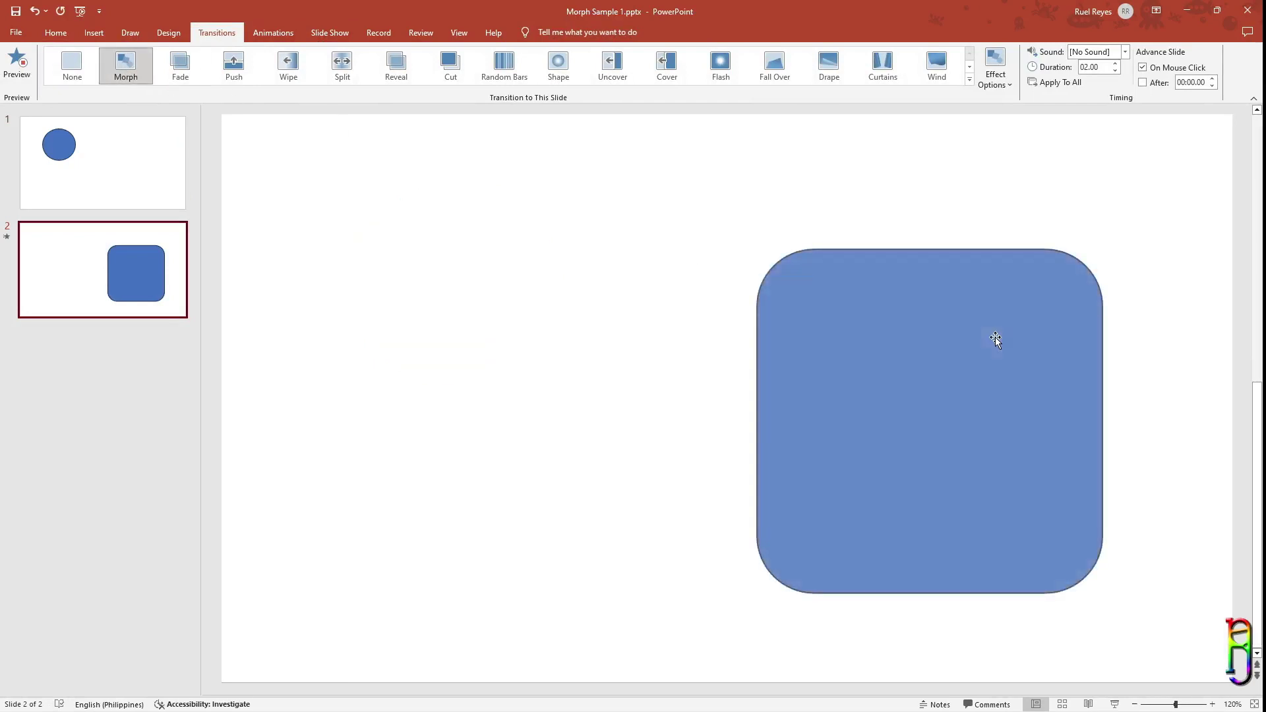
pyautogui.click(29, 153)
pyautogui.click(470, 265)
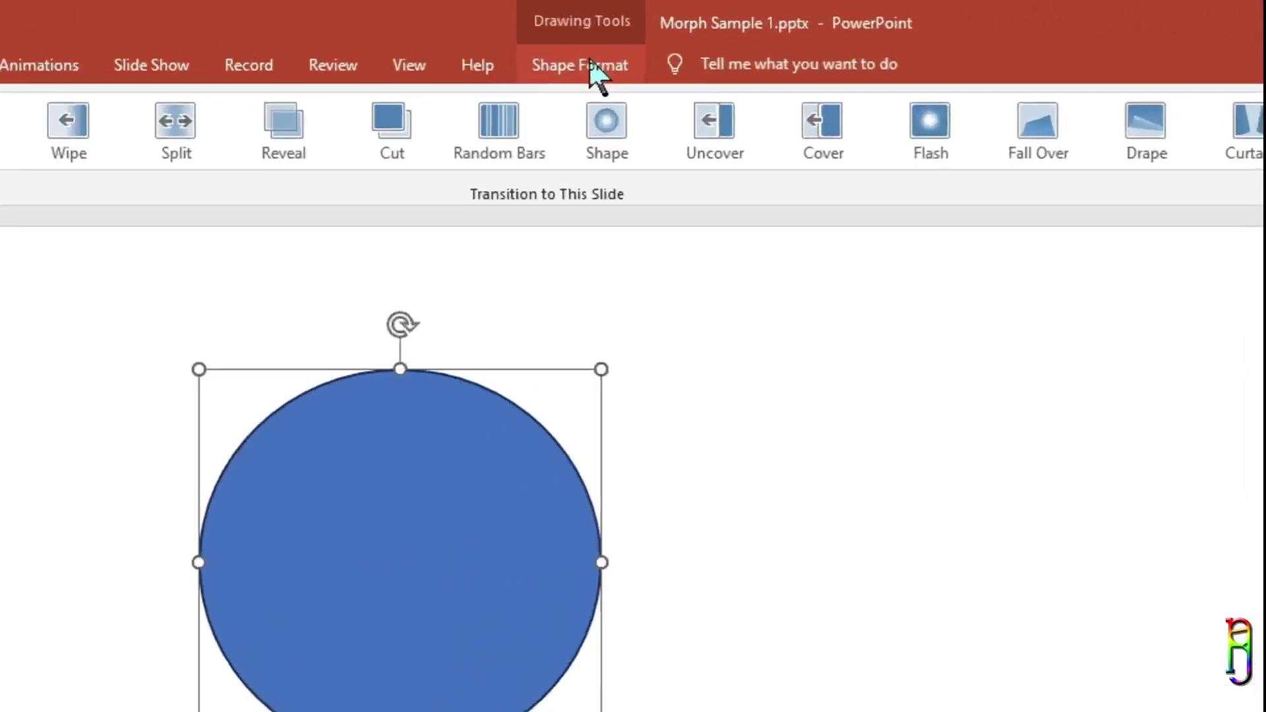
# Step: In the Selection Pane, change the circle's name from 'Oval 3' to '!!Shape1'
pyautogui.click(547, 33)
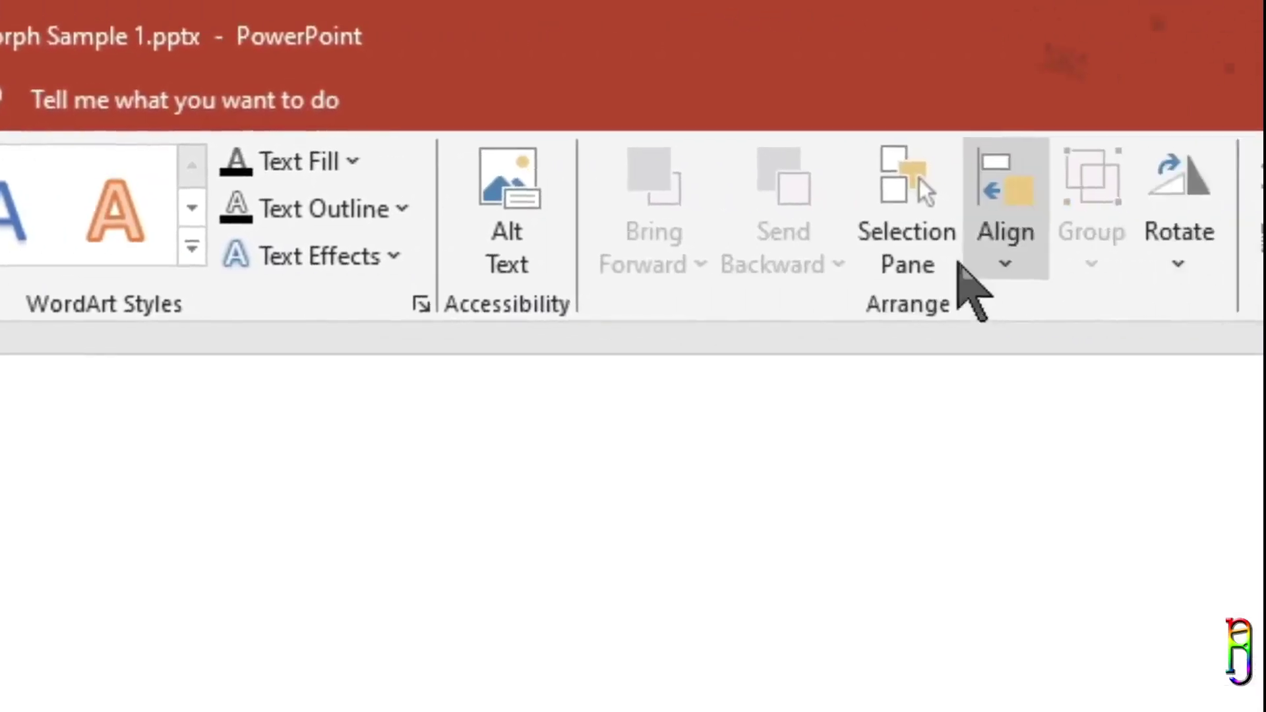
pyautogui.click(147, 185)
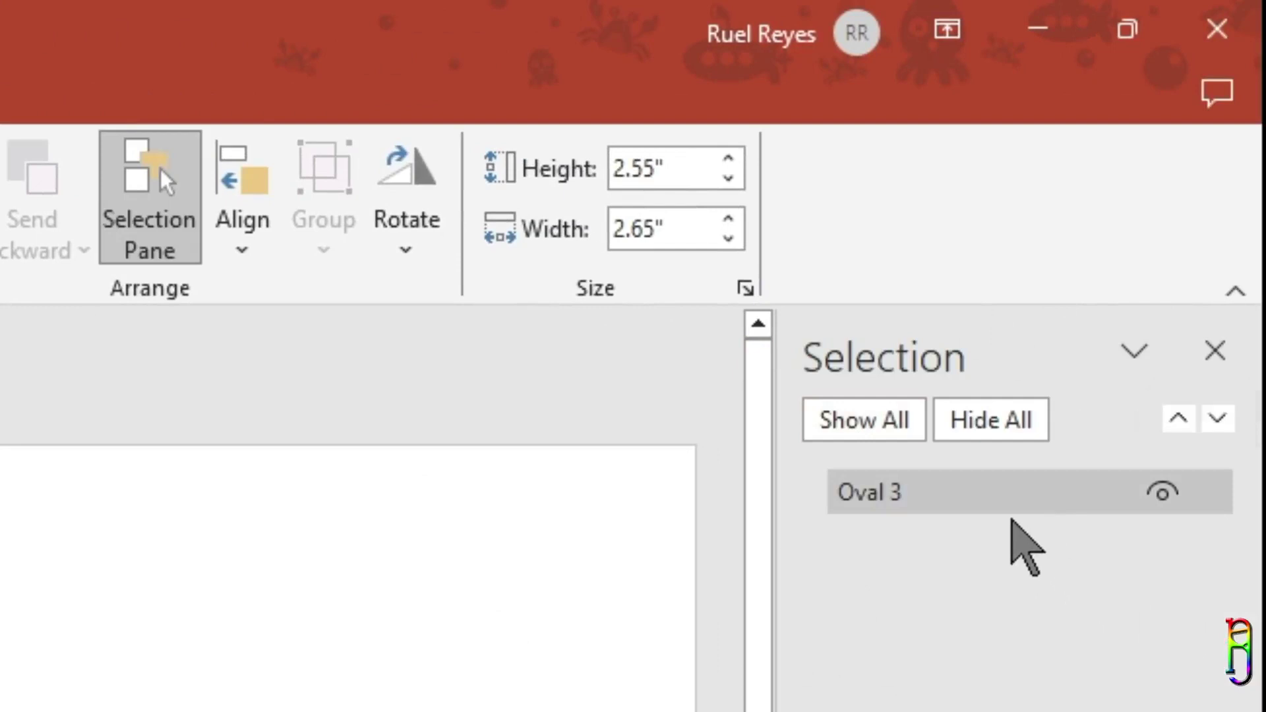
pyautogui.doubleClick(984, 508)
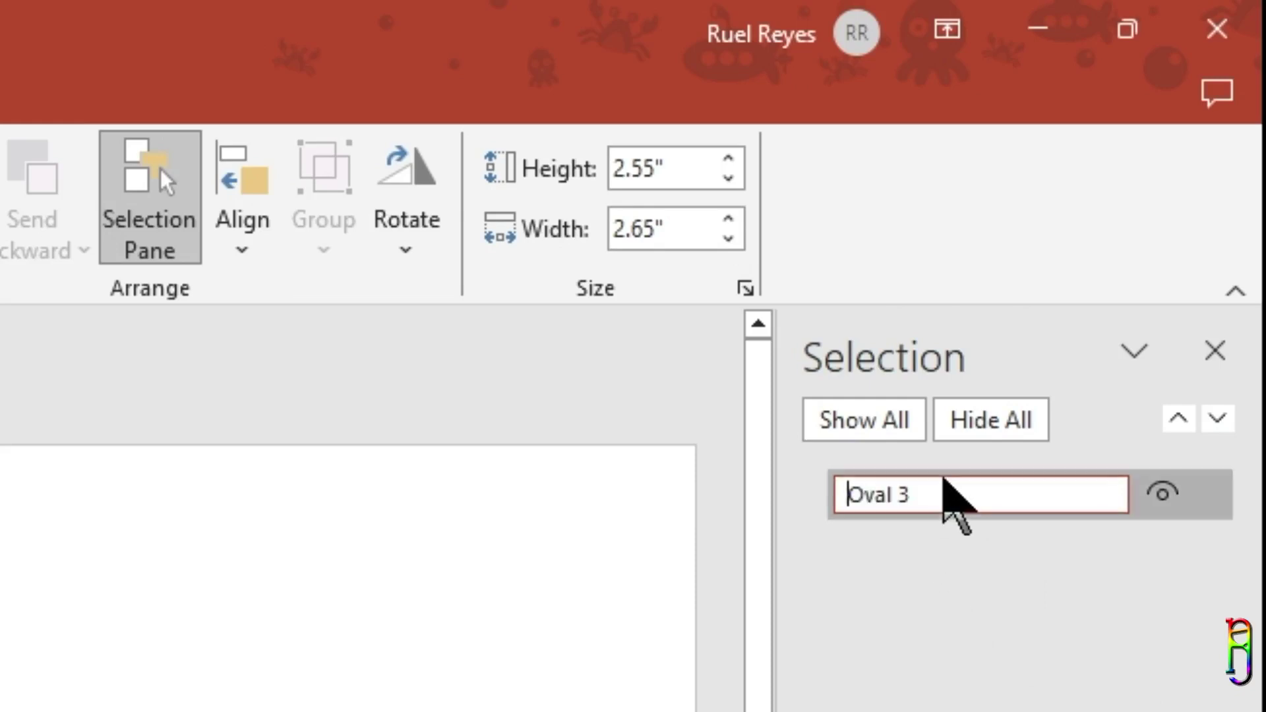
pyautogui.moveTo(939, 488); pyautogui.dragTo(675, 480)
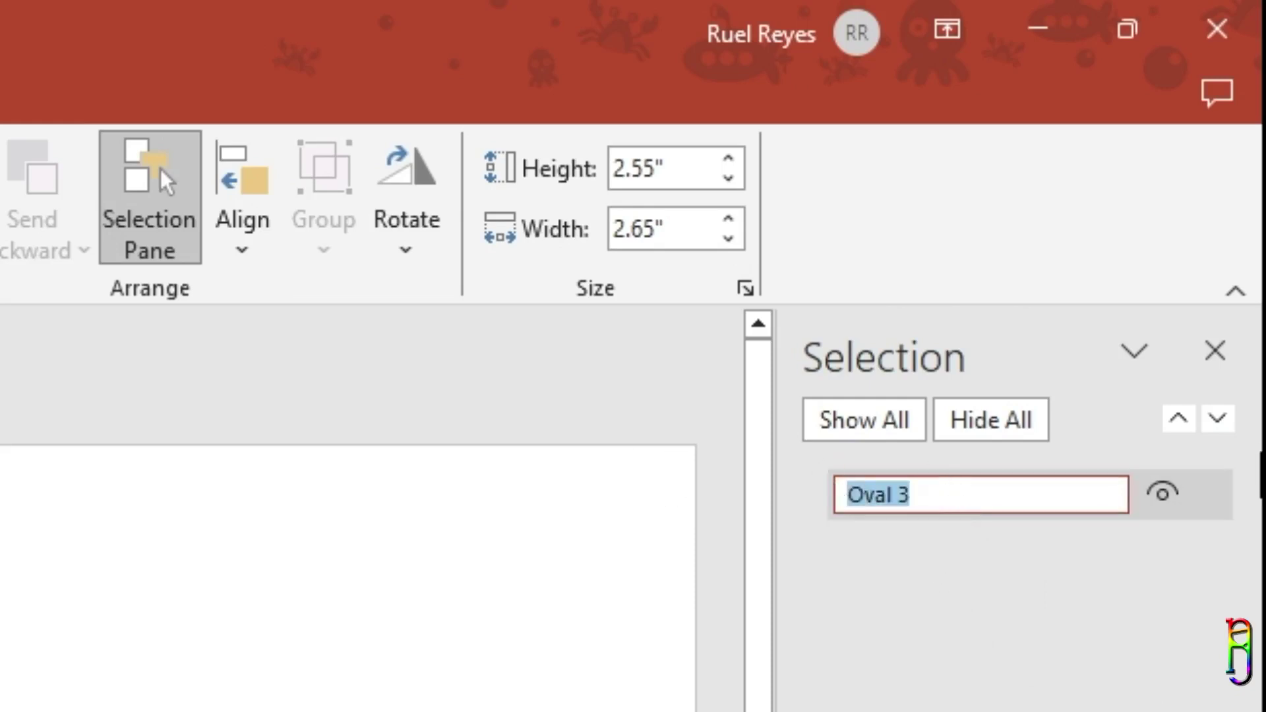
pyautogui.press('BackSpace')
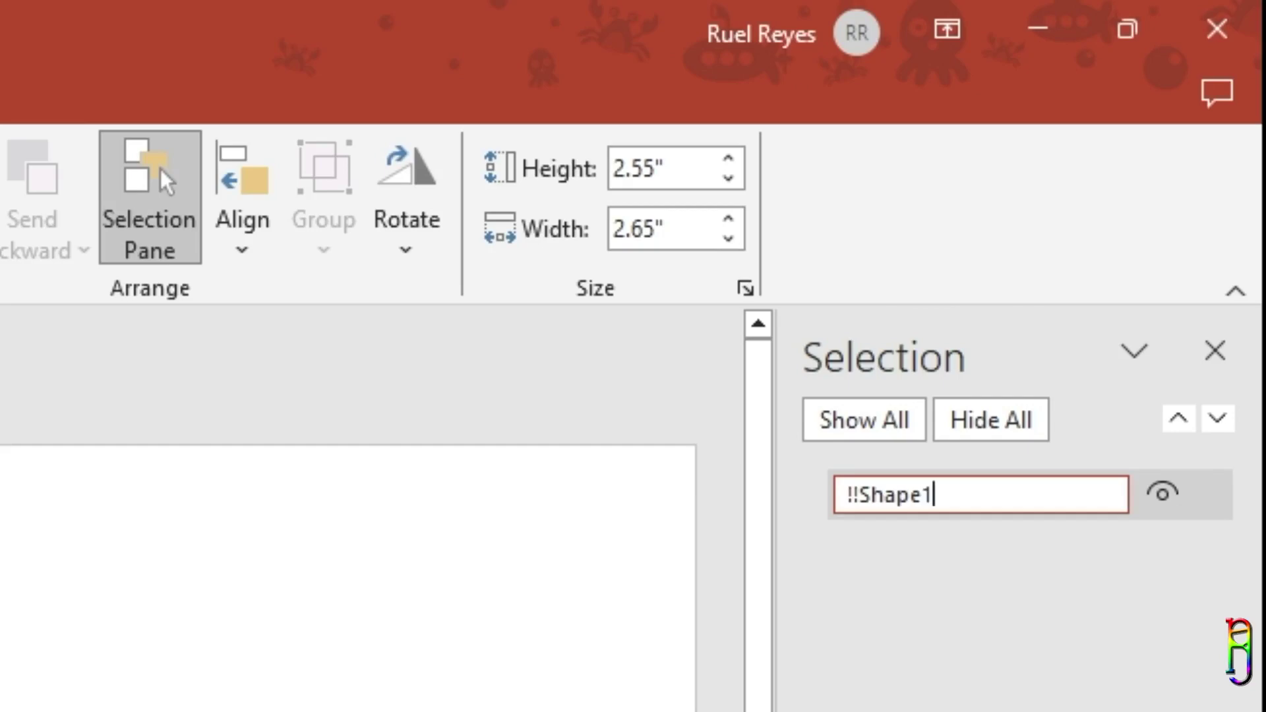
pyautogui.hotkey('ctrl', 'a')
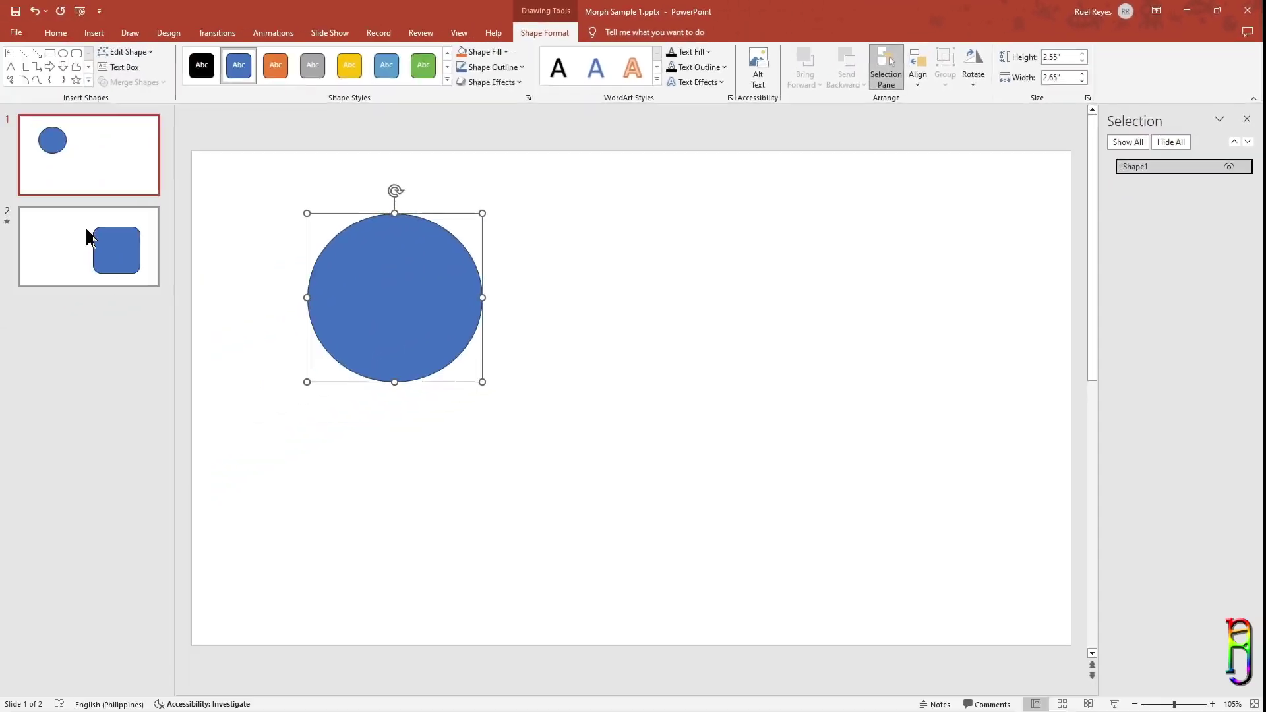
# Step: Rename slide 2's rounded rectangle to '!!Shape1' so it matches the circle
pyautogui.click(90, 239)
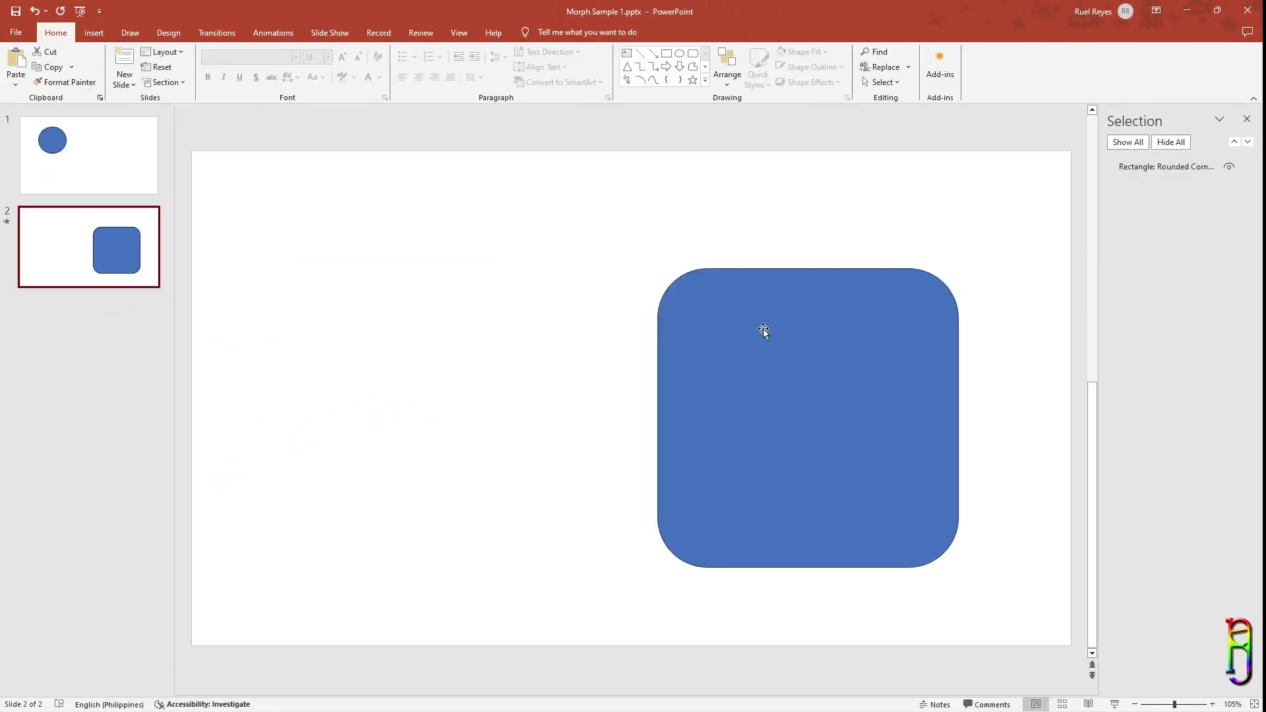
pyautogui.click(828, 376)
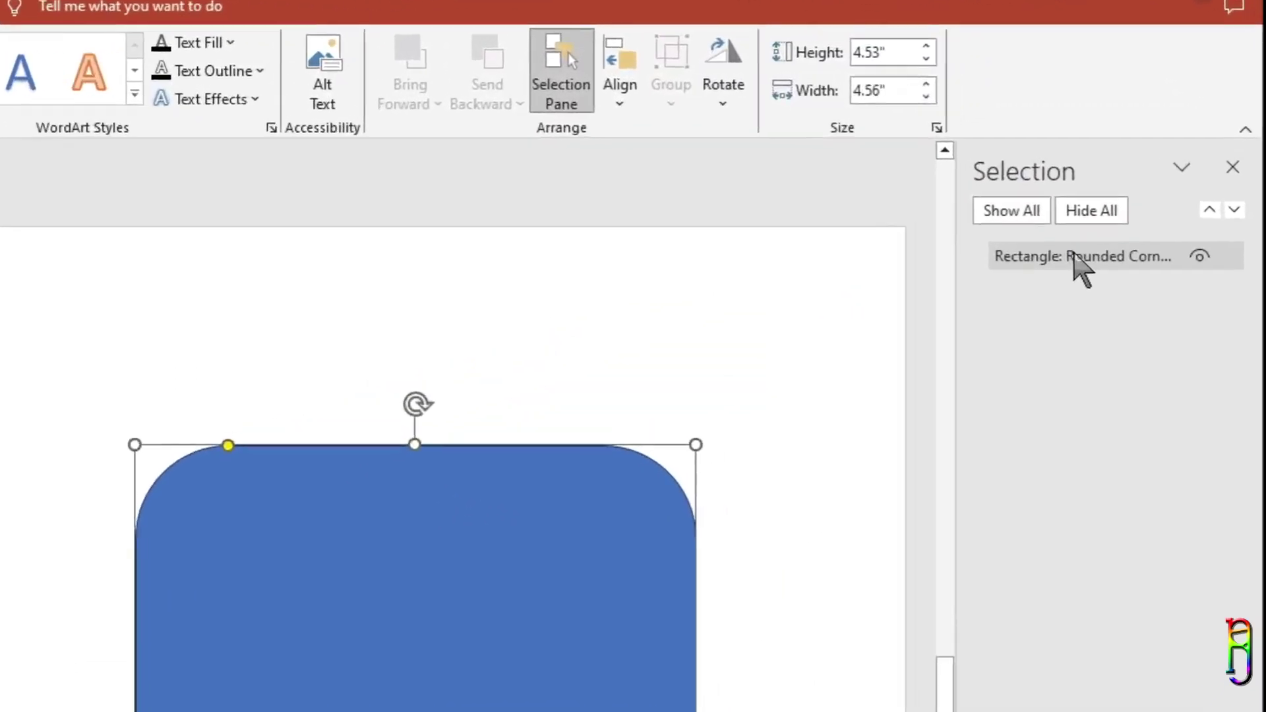
pyautogui.click(1128, 202)
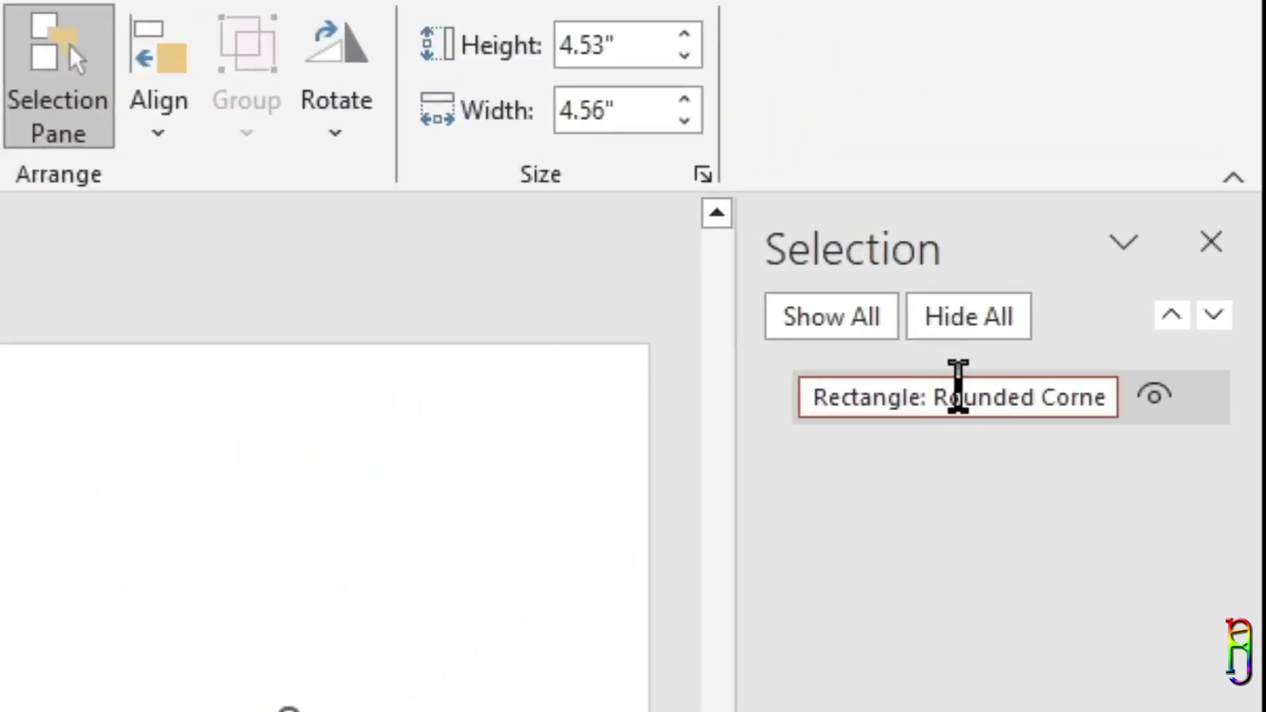
pyautogui.hotkey('ctrl', 'a')
pyautogui.write('!!Shape1')
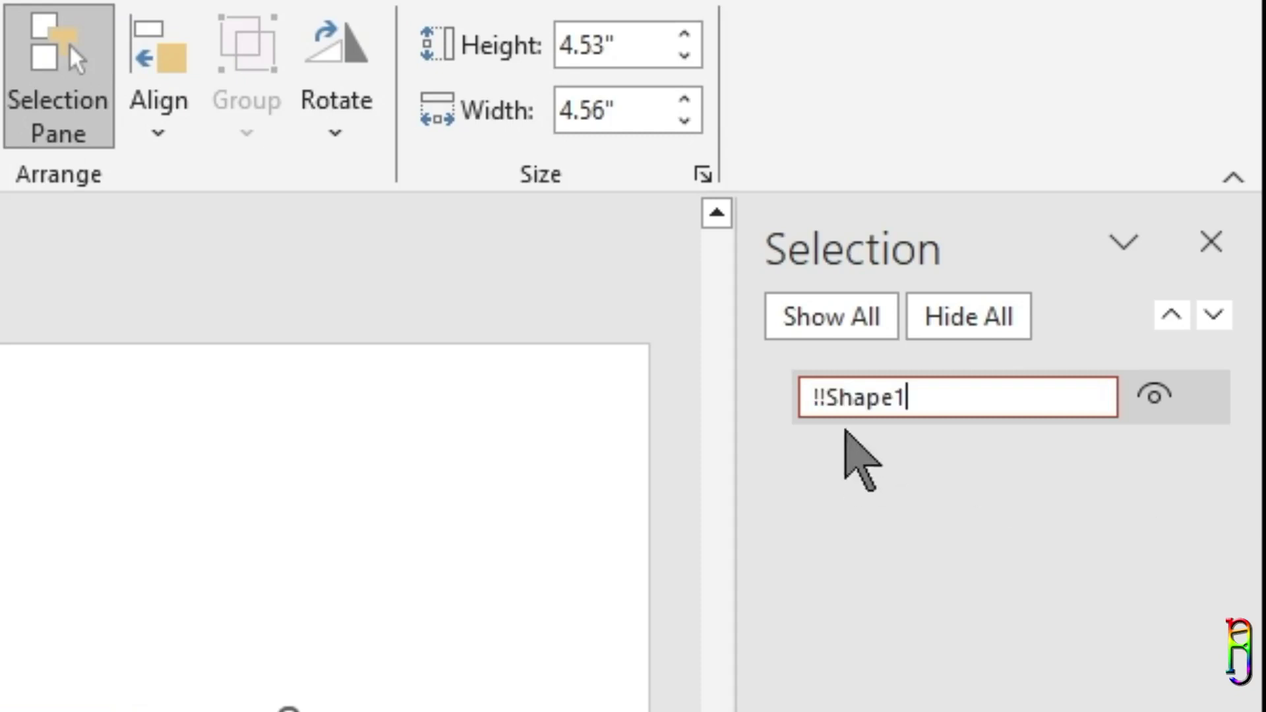
pyautogui.hotkey('ctrl', 'a')
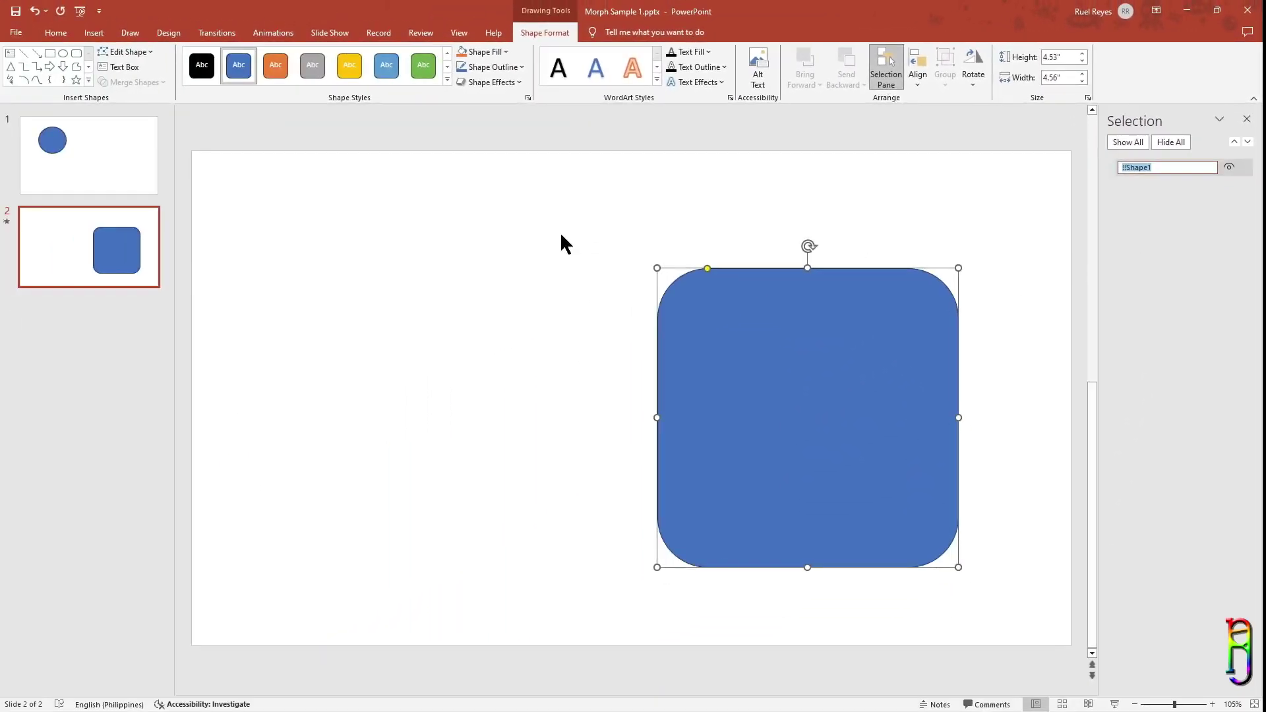
pyautogui.click(561, 236)
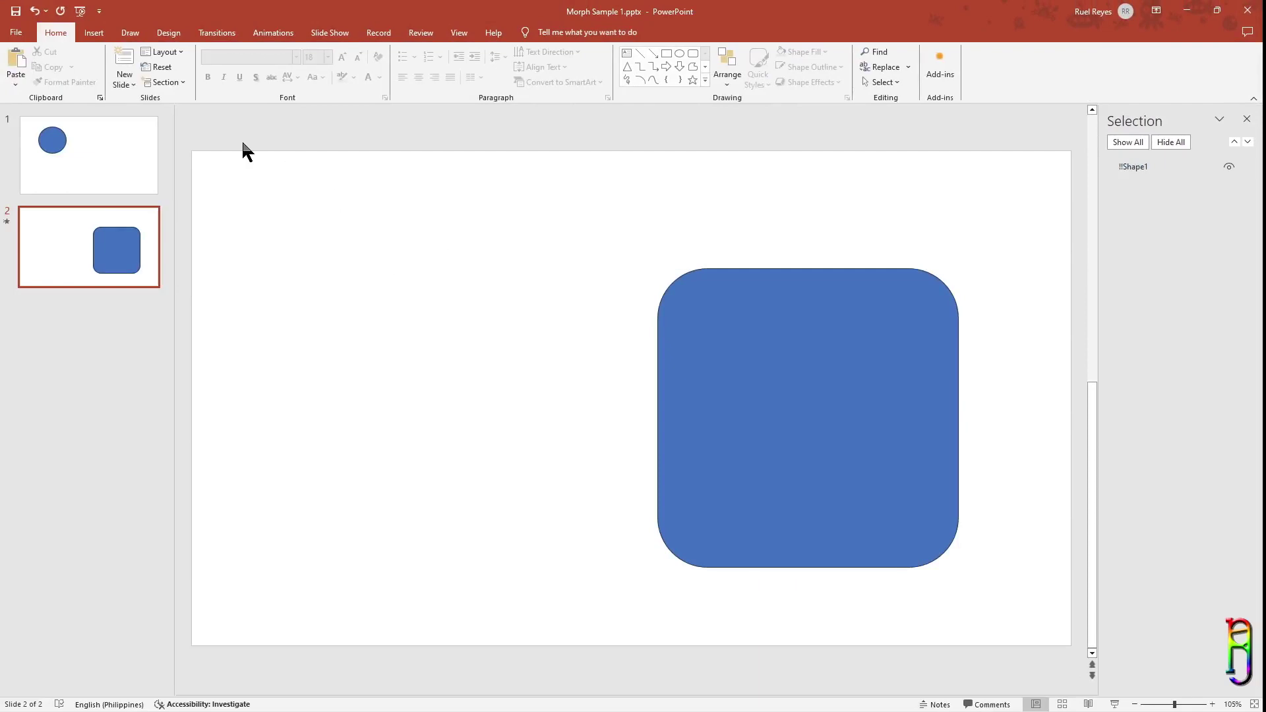
# Step: Preview the circle morphing into the rounded square twice
pyautogui.click(218, 33)
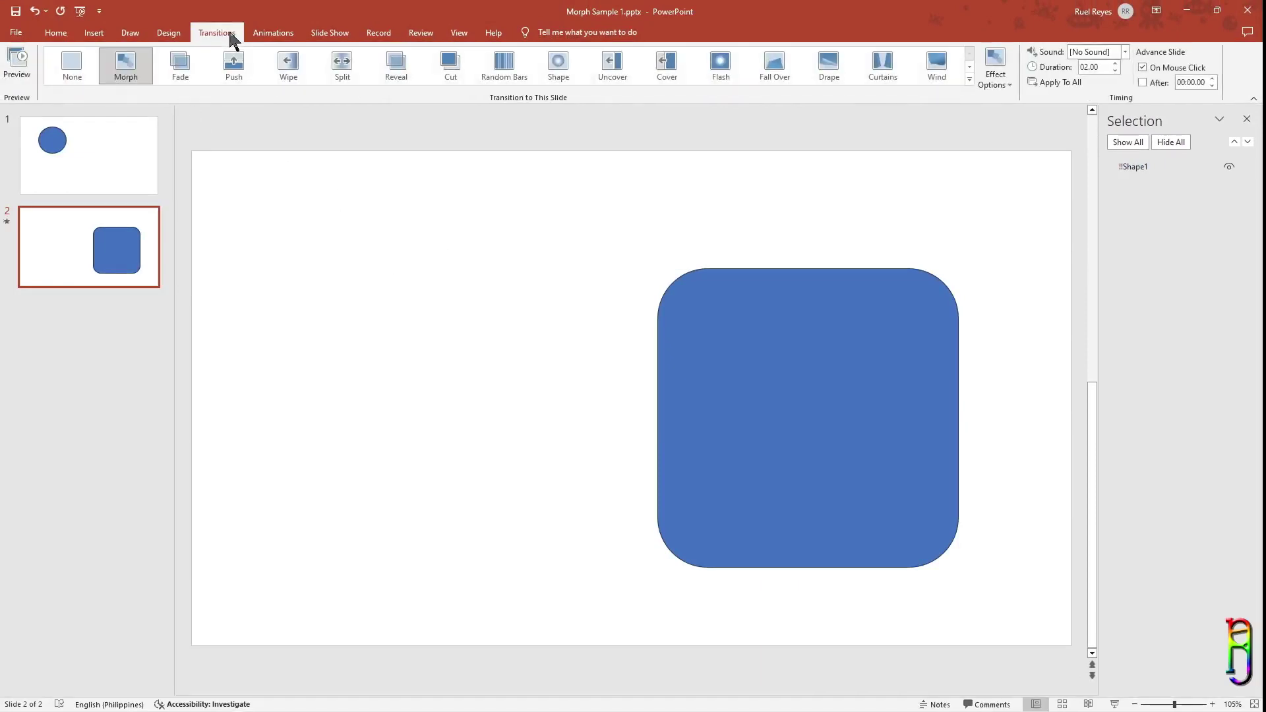
pyautogui.click(15, 66)
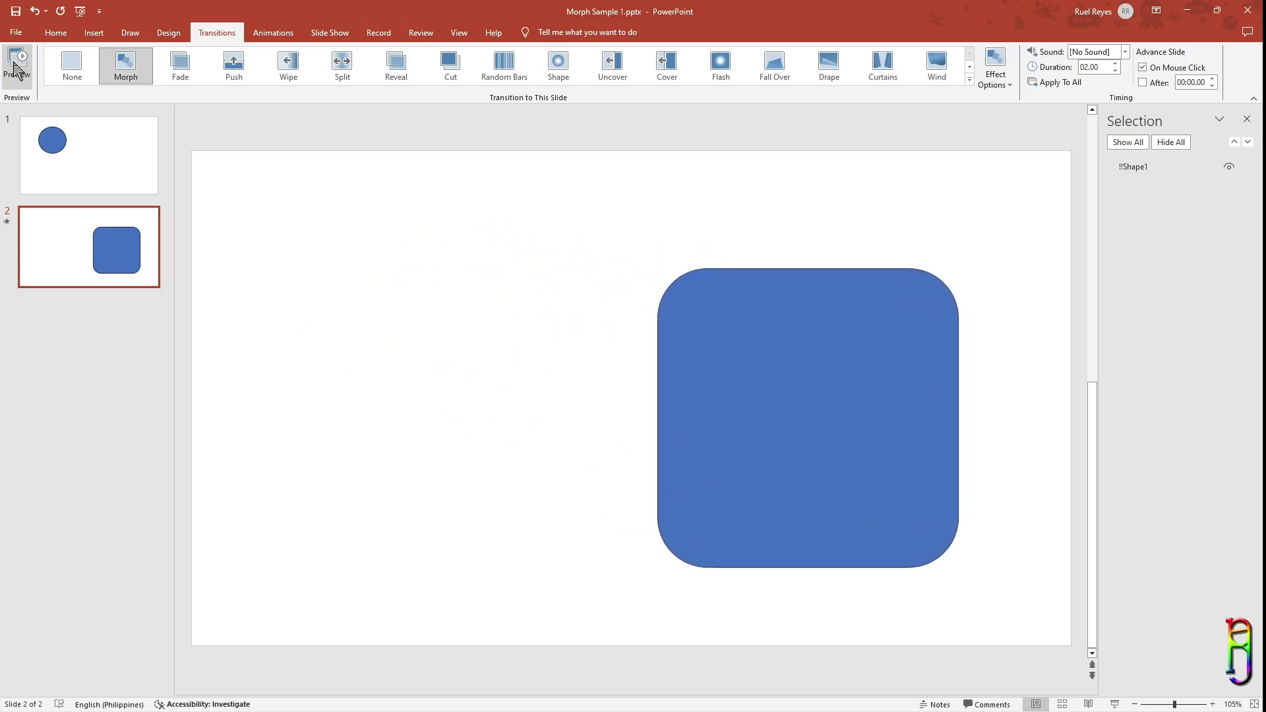
pyautogui.click(15, 66)
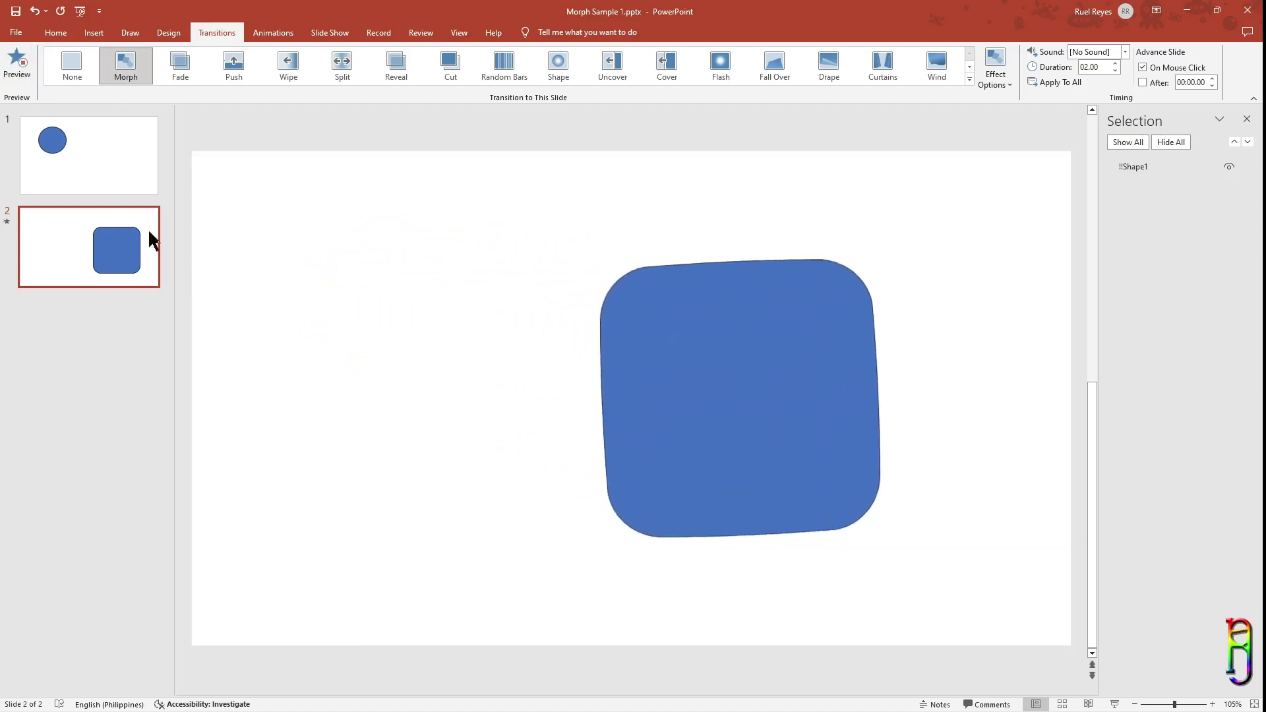
# Step: Add a one-line 60-point 'RIBBY TRIVIA' text box beside slide 1's circle
pyautogui.click(107, 175)
pyautogui.click(56, 38)
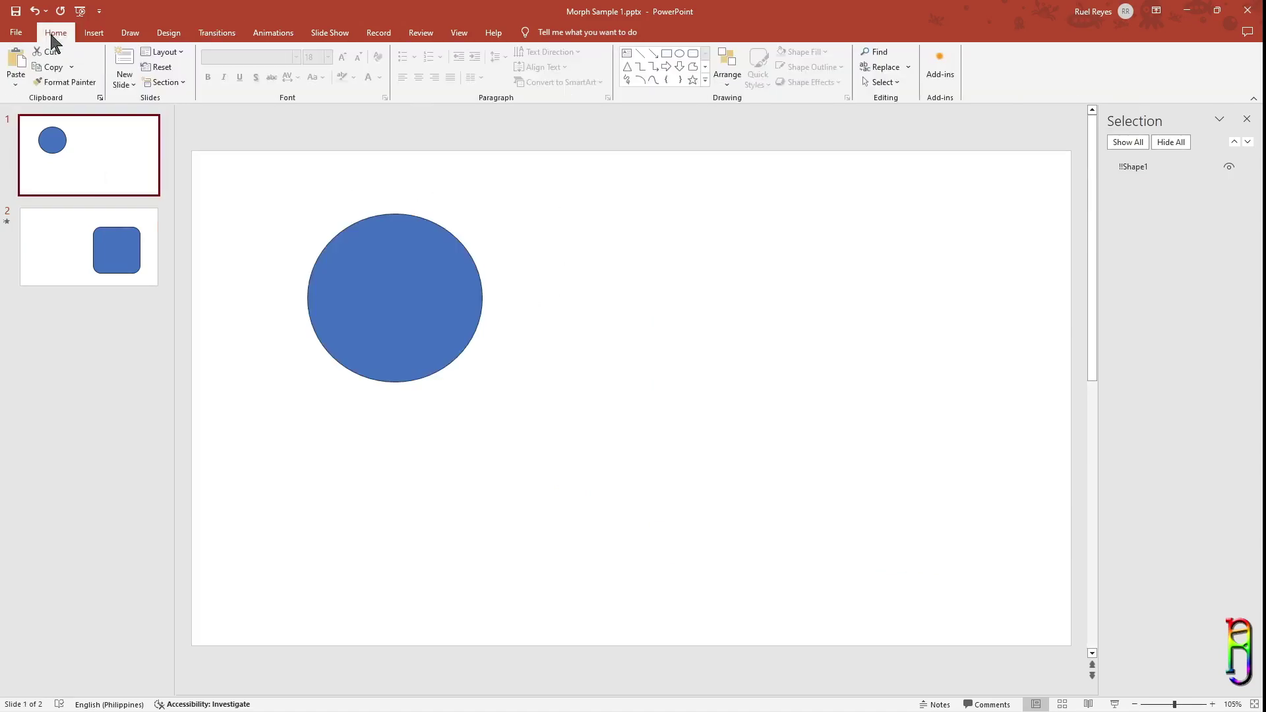
pyautogui.click(626, 53)
pyautogui.moveTo(640, 221)
pyautogui.mouseDown()
pyautogui.moveTo(657, 251)
pyautogui.moveTo(904, 379)
pyautogui.mouseUp()
pyautogui.write('RIBBY TRIVIA')
pyautogui.moveTo(809, 232); pyautogui.dragTo(853, 270)
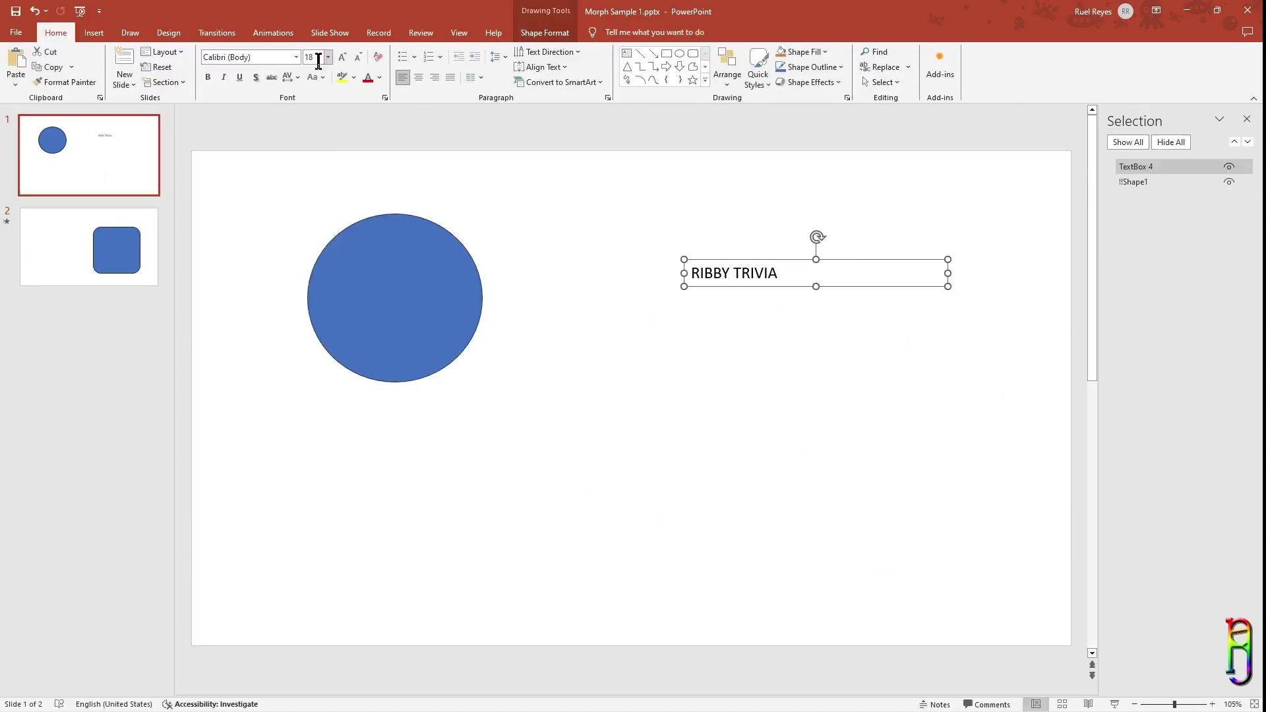
pyautogui.click(342, 57)
pyautogui.click(342, 57)
pyautogui.moveTo(952, 328); pyautogui.dragTo(1012, 319)
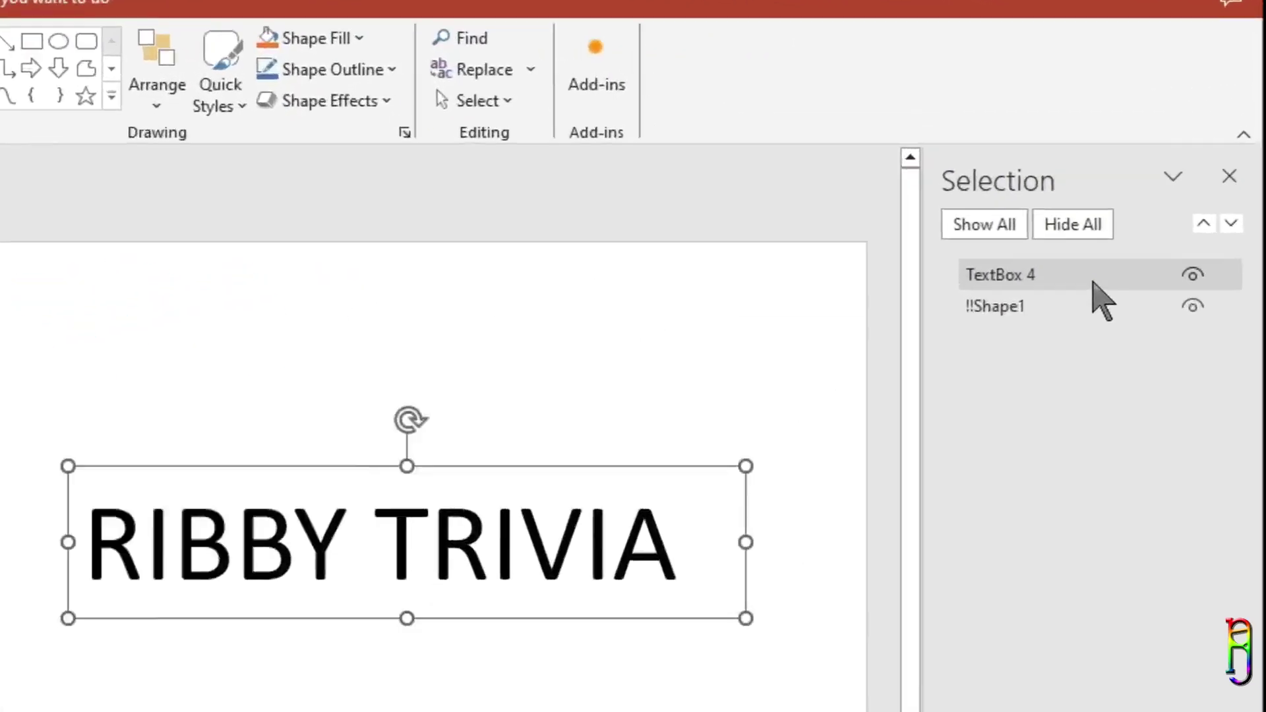
# Step: Rename the title text box to '!!TextBox1' in the Selection pane
pyautogui.click(1150, 187)
pyautogui.doubleClick(1144, 187)
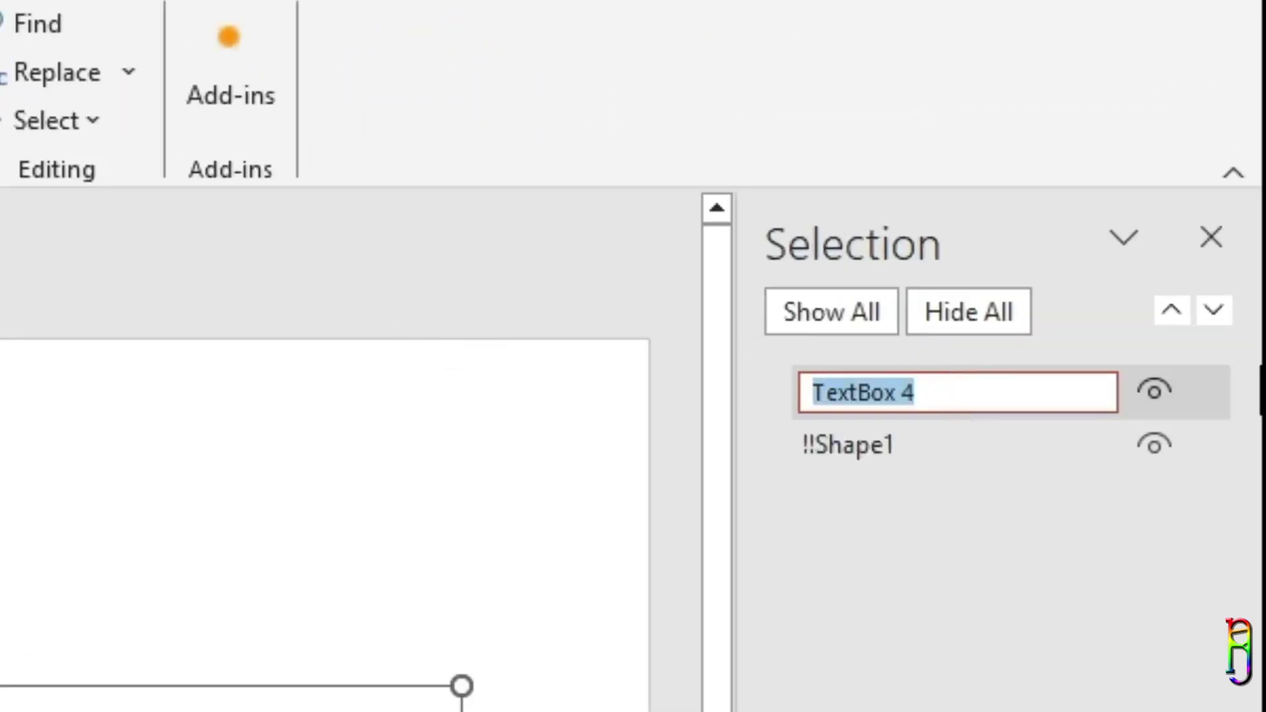
pyautogui.write('!!')
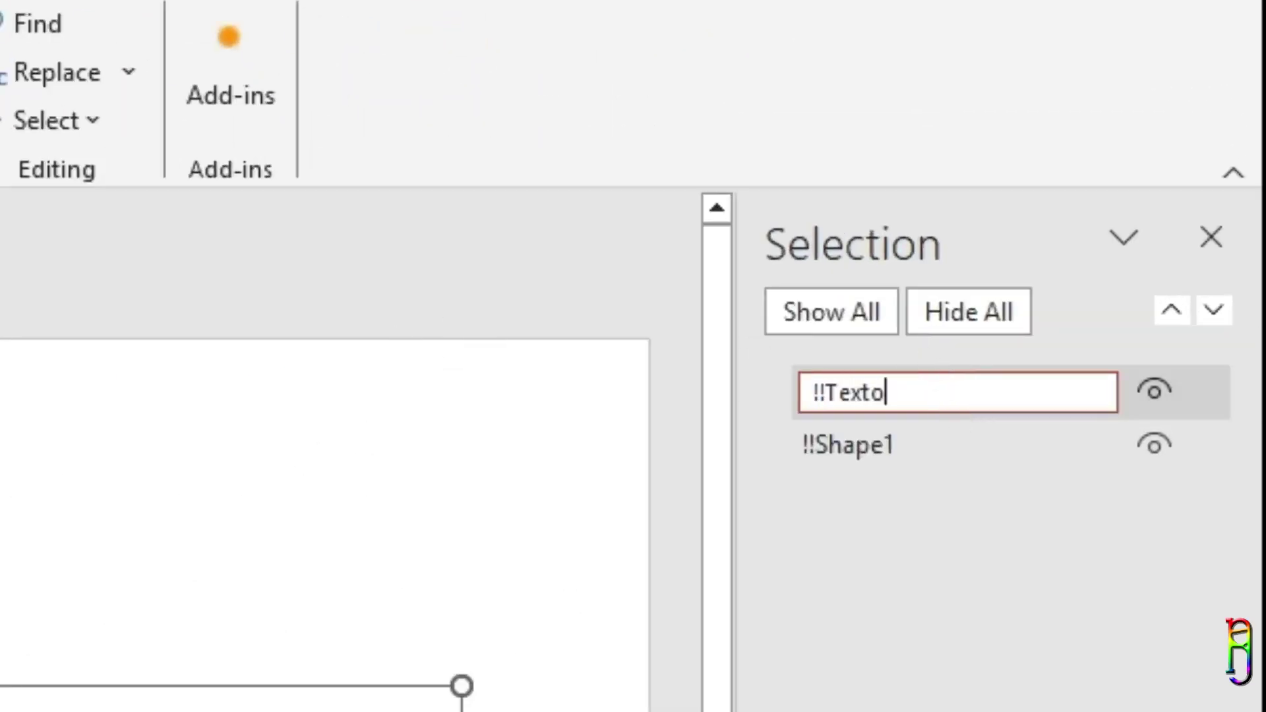
pyautogui.press('Return')
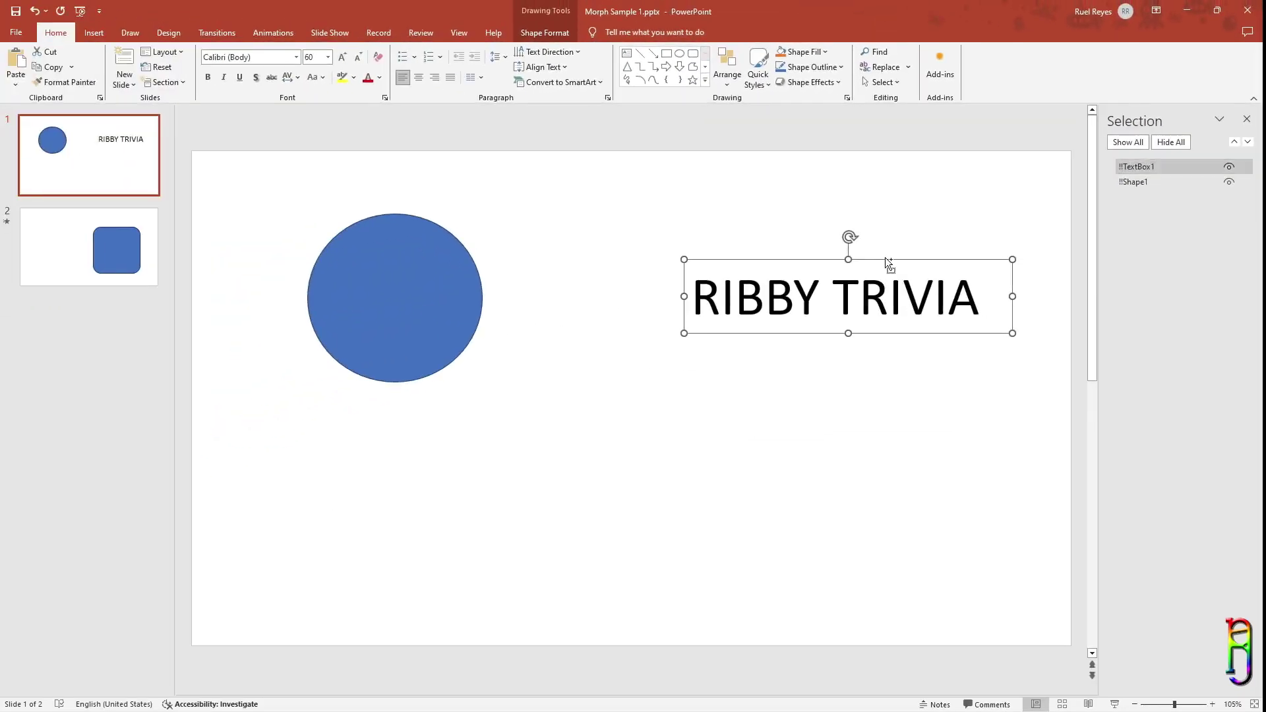
# Step: Paste the title onto slide 2's left side, colour it red and enlarge it to 115 pt
pyautogui.click(102, 282)
pyautogui.hotkey('ctrl', 'v')
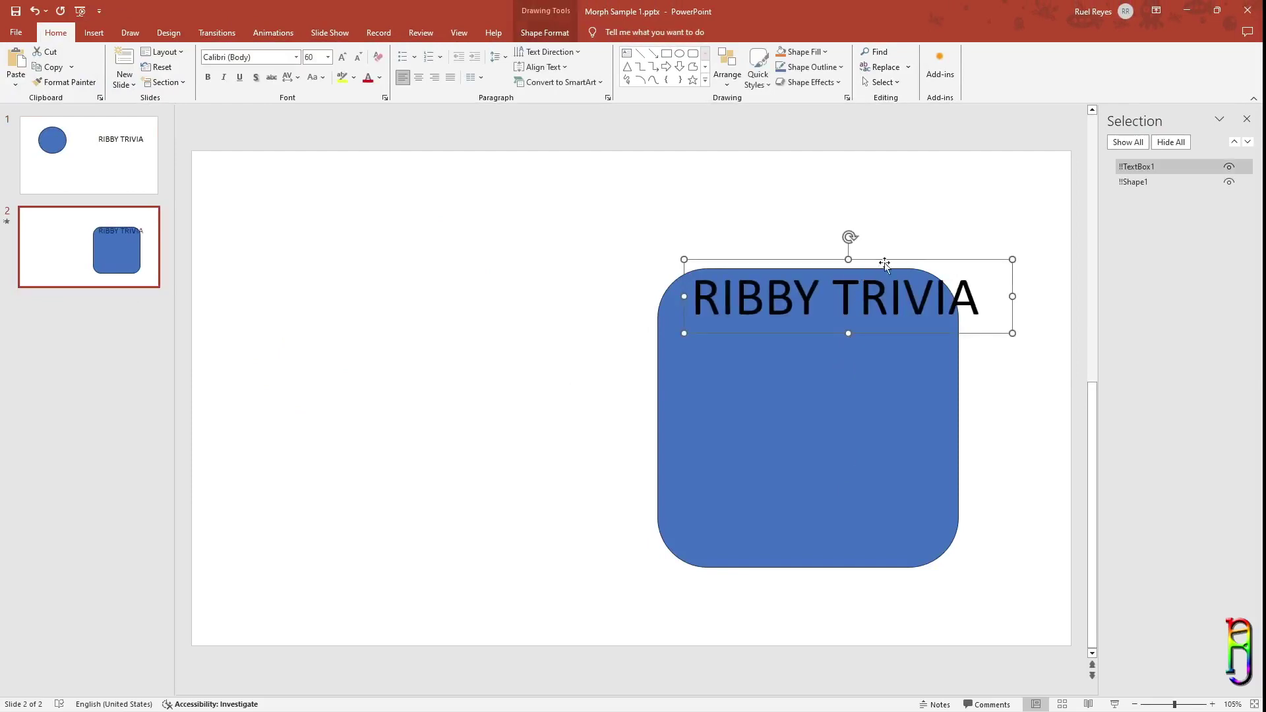
pyautogui.moveTo(908, 257); pyautogui.dragTo(495, 351)
pyautogui.click(367, 78)
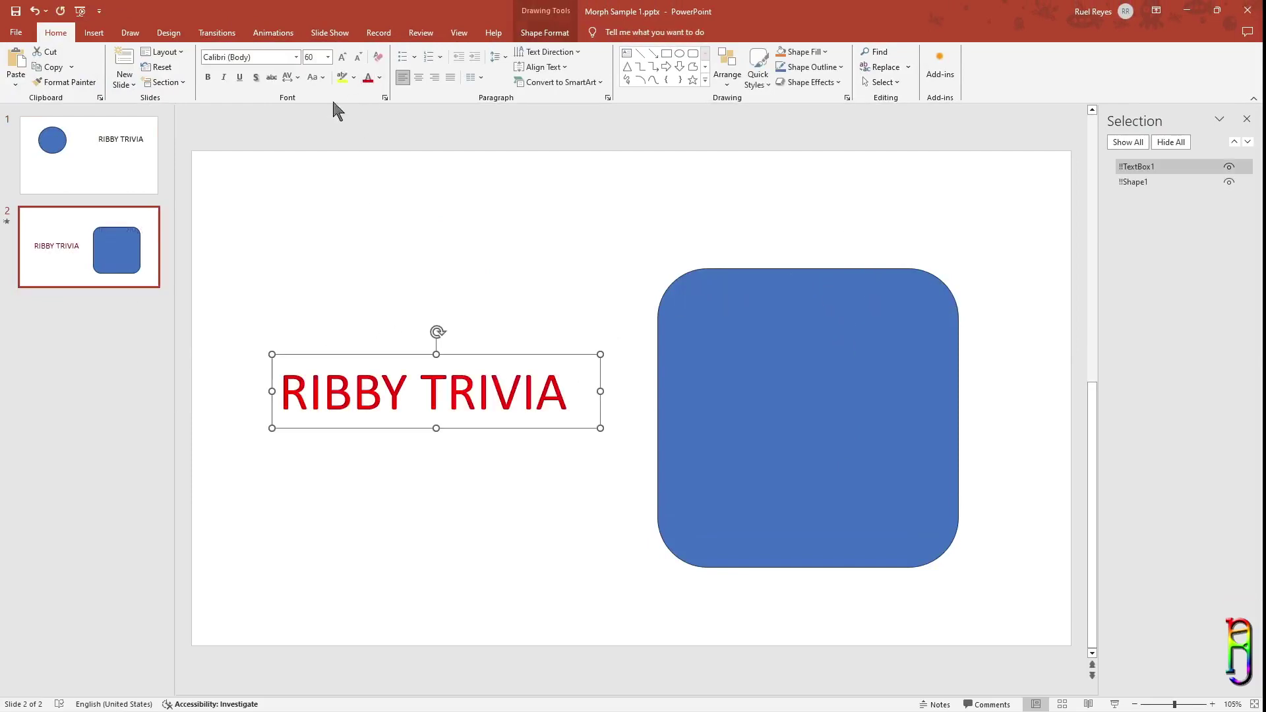
pyautogui.click(342, 56)
pyautogui.click(342, 57)
pyautogui.click(342, 57)
pyautogui.click(341, 56)
pyautogui.click(342, 56)
pyautogui.click(342, 56)
pyautogui.click(554, 264)
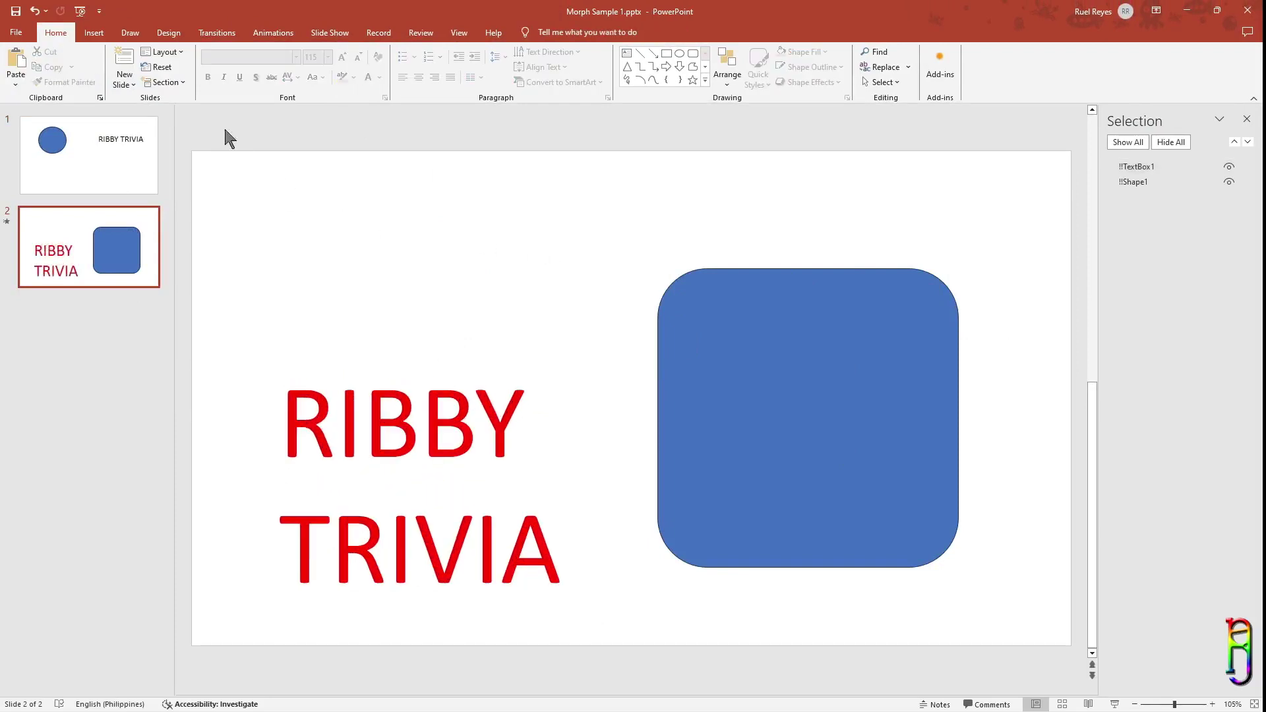
# Step: Preview the Morph of slide 2's red title and square, then go back to slide 1
pyautogui.click(221, 38)
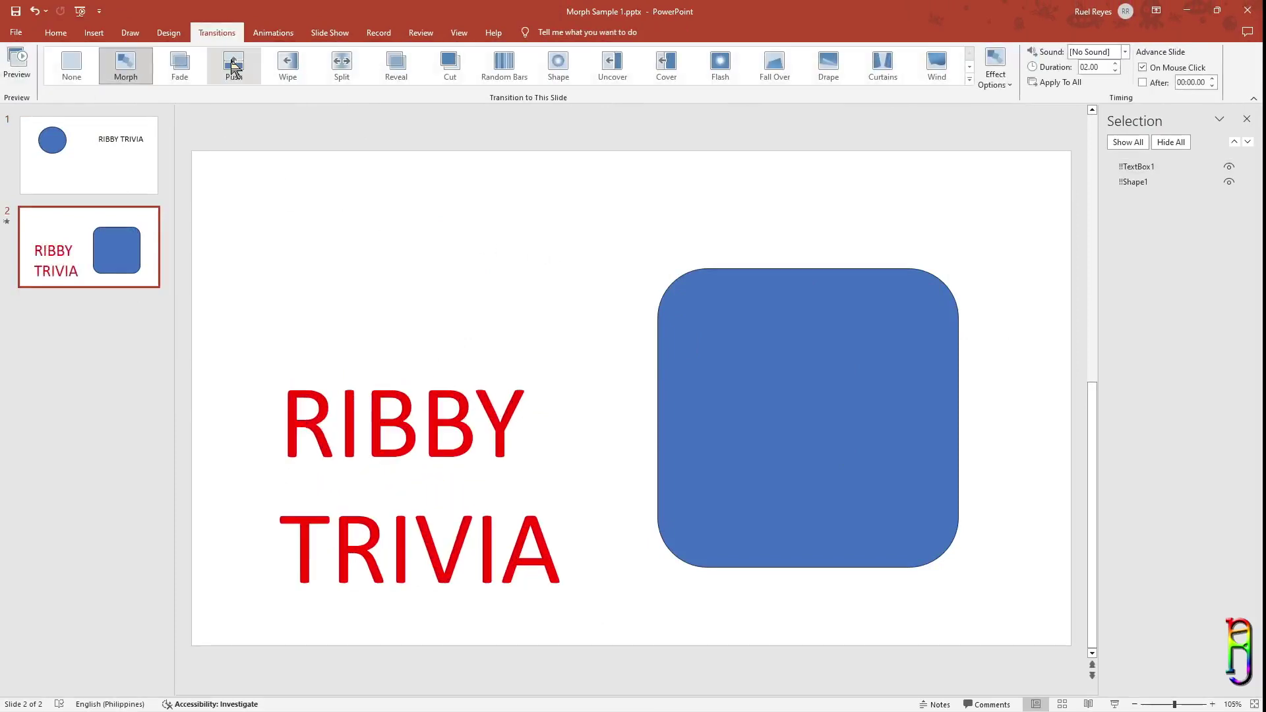
pyautogui.click(12, 66)
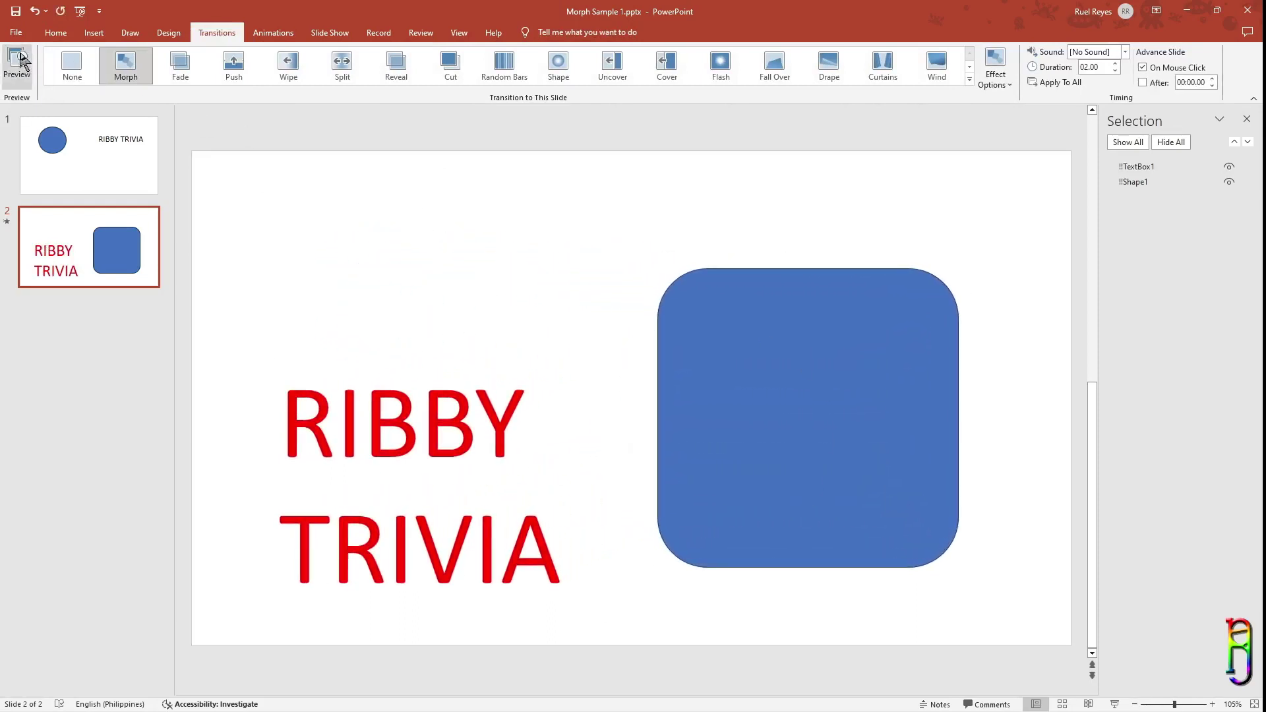
pyautogui.click(88, 168)
pyautogui.click(62, 271)
pyautogui.click(84, 149)
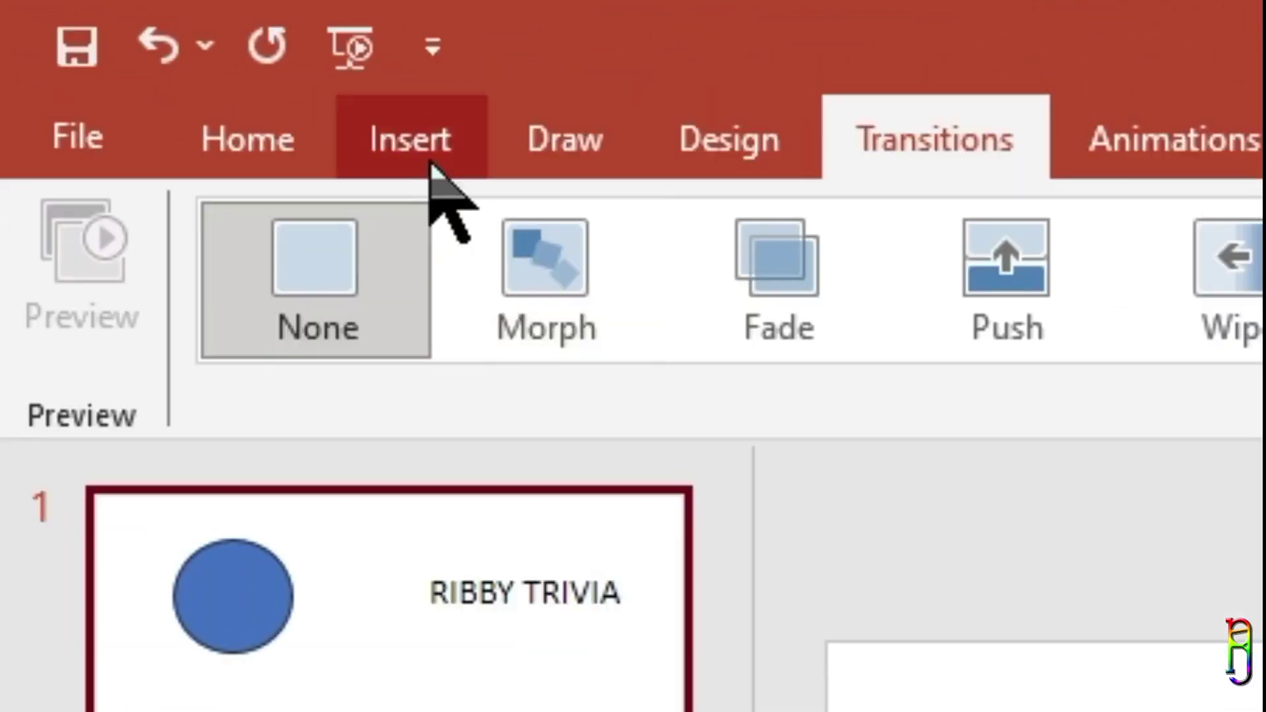
# Step: Insert an online Airplane picture at slide 1's lower right and delete its credit caption
pyautogui.click(96, 35)
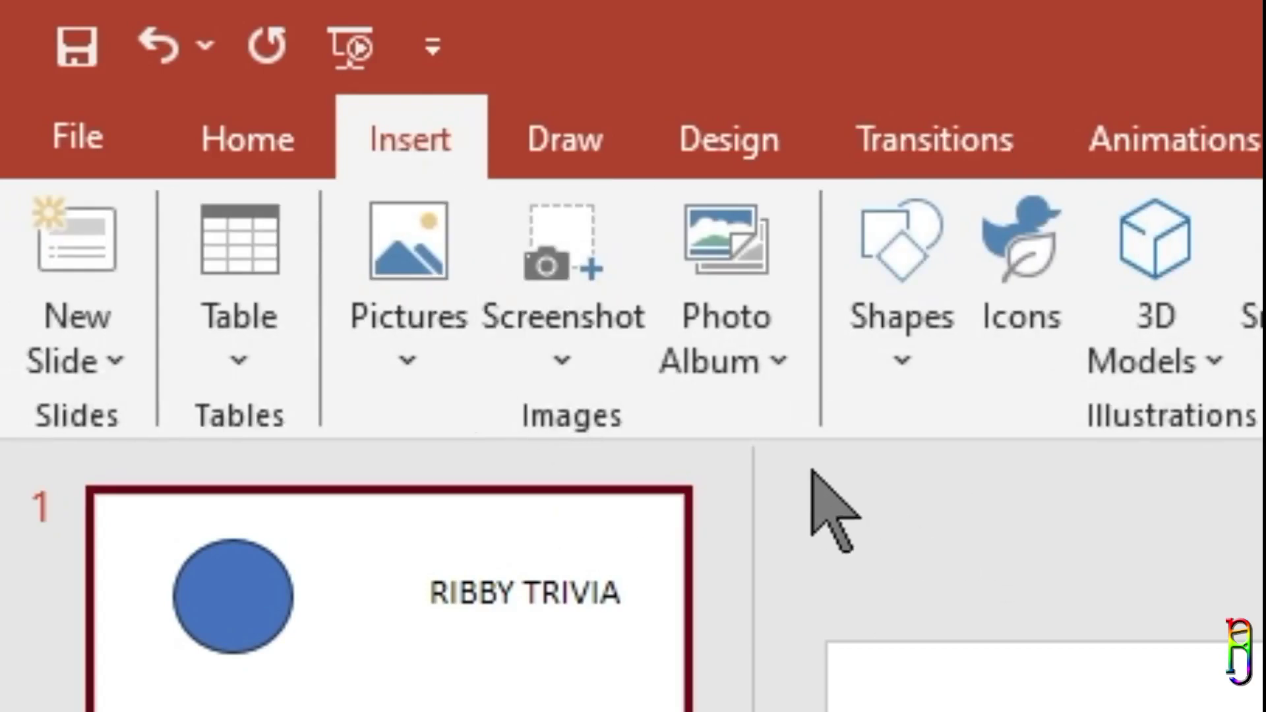
pyautogui.click(415, 371)
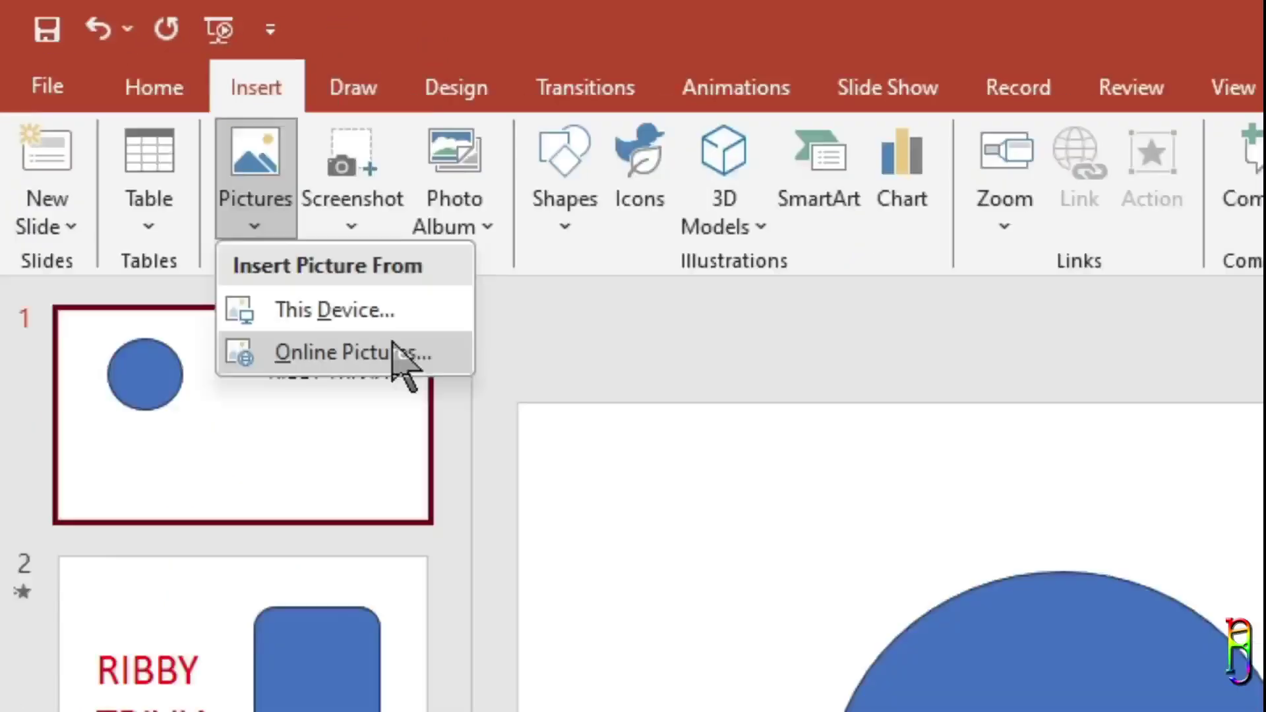
pyautogui.click(641, 559)
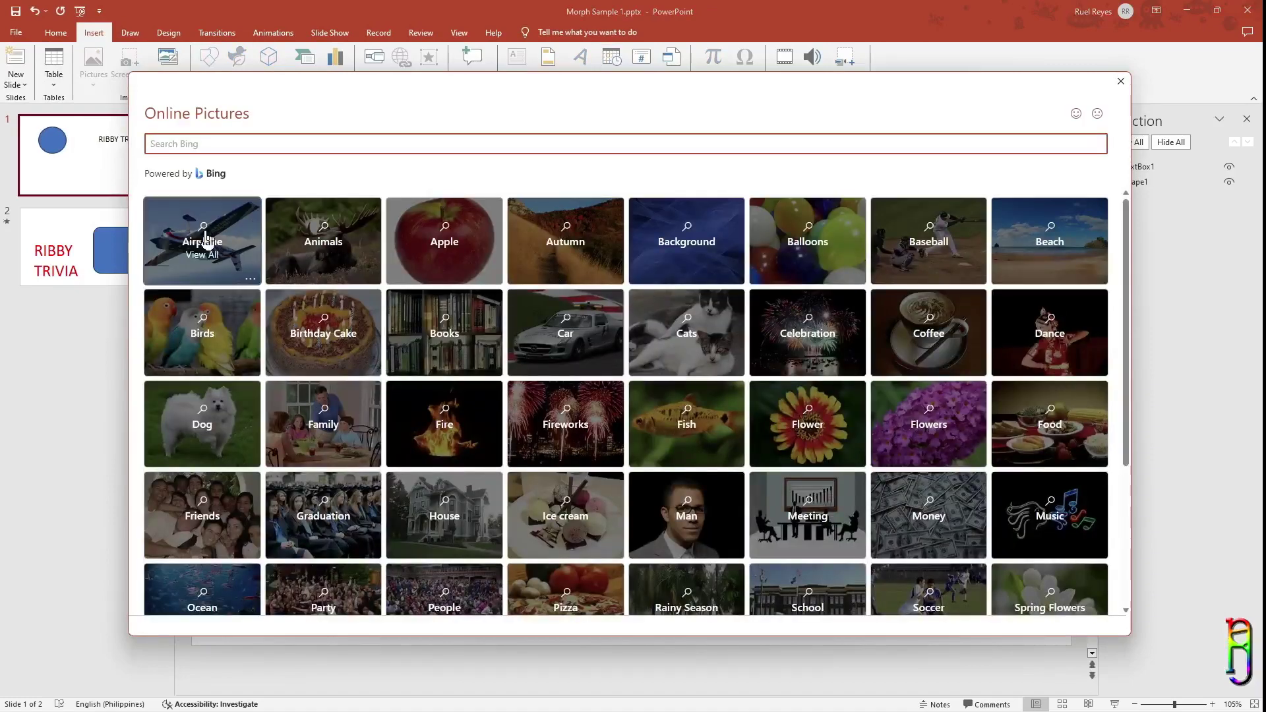
pyautogui.click(206, 247)
pyautogui.click(692, 252)
pyautogui.click(949, 614)
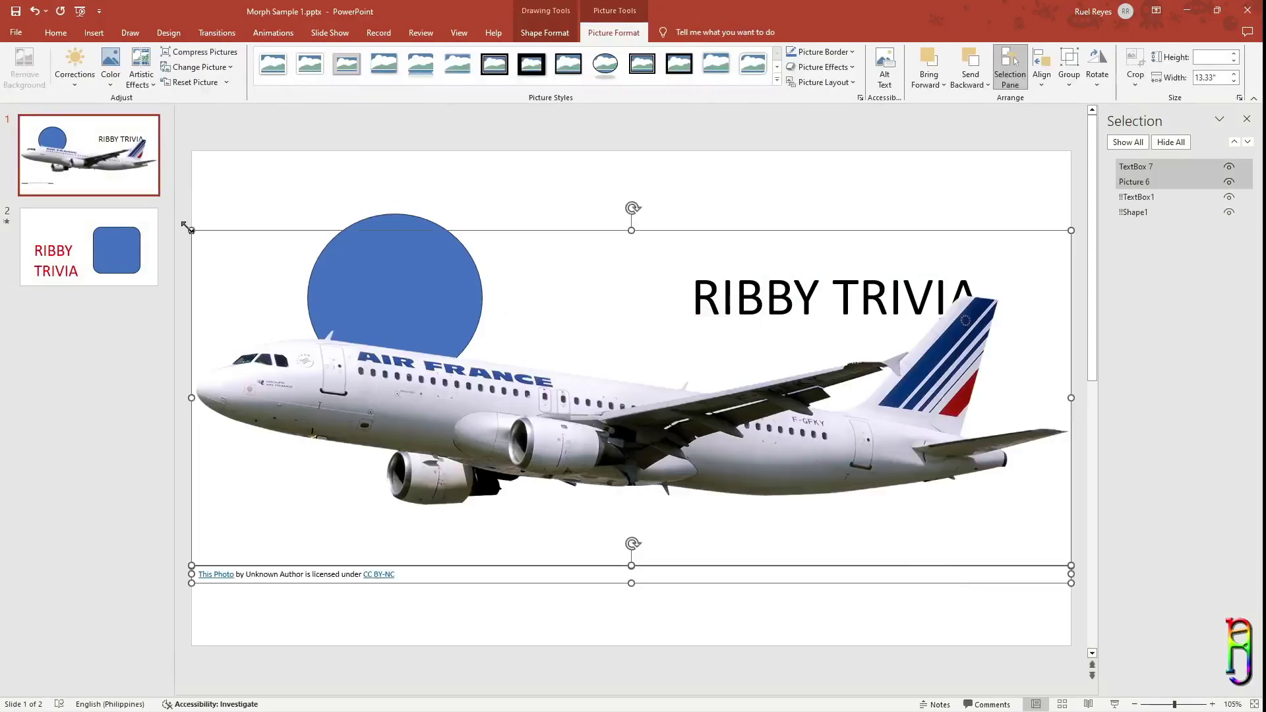
pyautogui.moveTo(191, 230); pyautogui.dragTo(687, 418)
pyautogui.click(847, 627)
pyautogui.click(847, 600)
pyautogui.press('Delete')
# Step: Rename the airplane picture to '!!Picture1' in the Selection pane
pyautogui.click(948, 531)
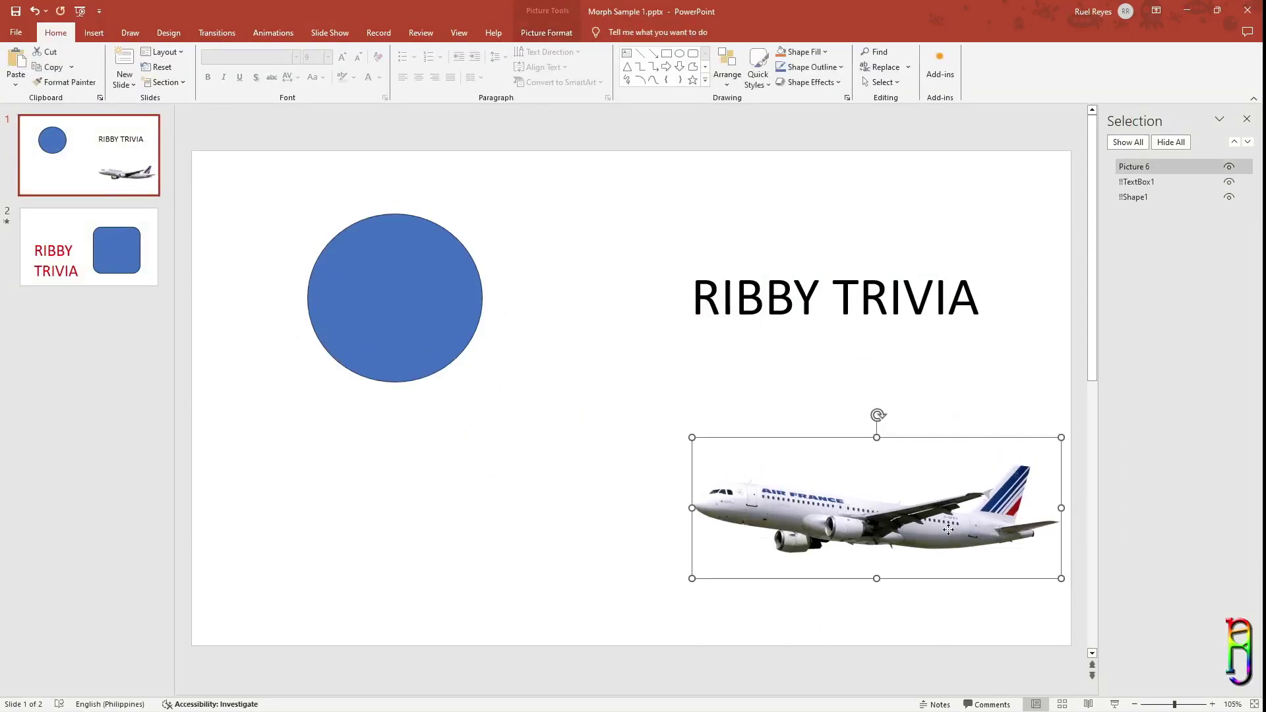
pyautogui.doubleClick(1165, 167)
pyautogui.write('!')
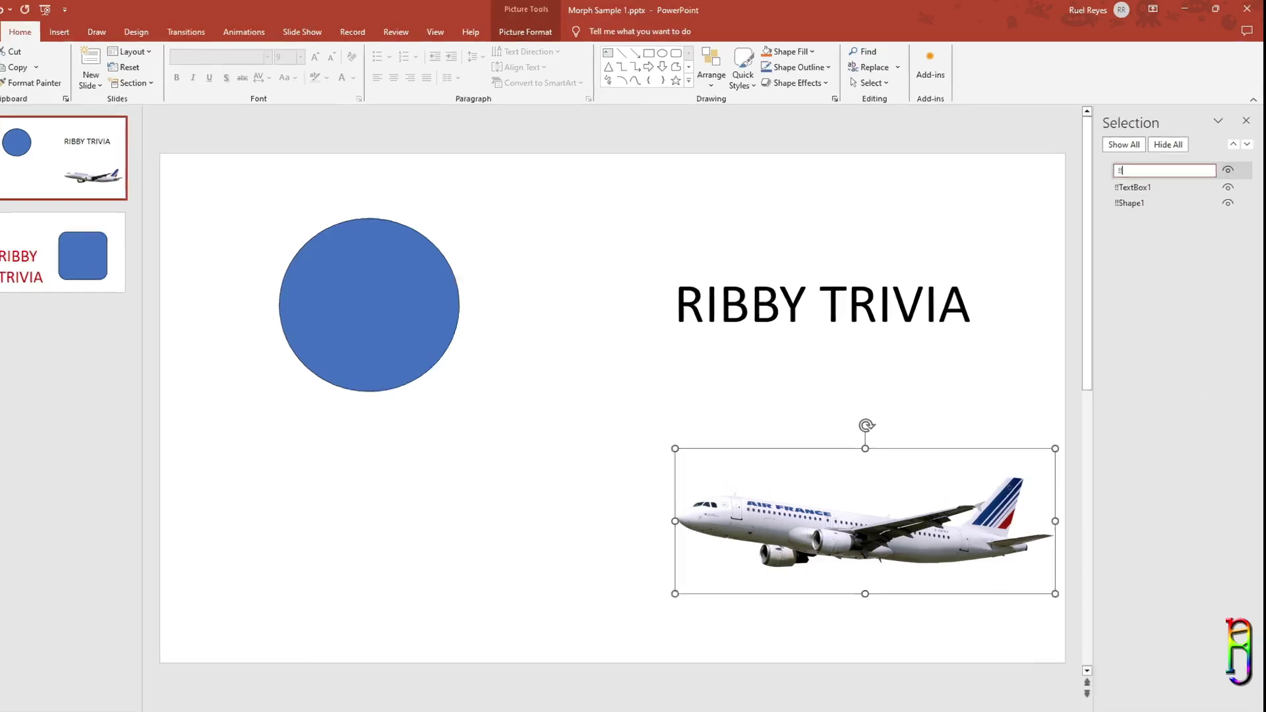
pyautogui.write('!Picture1')
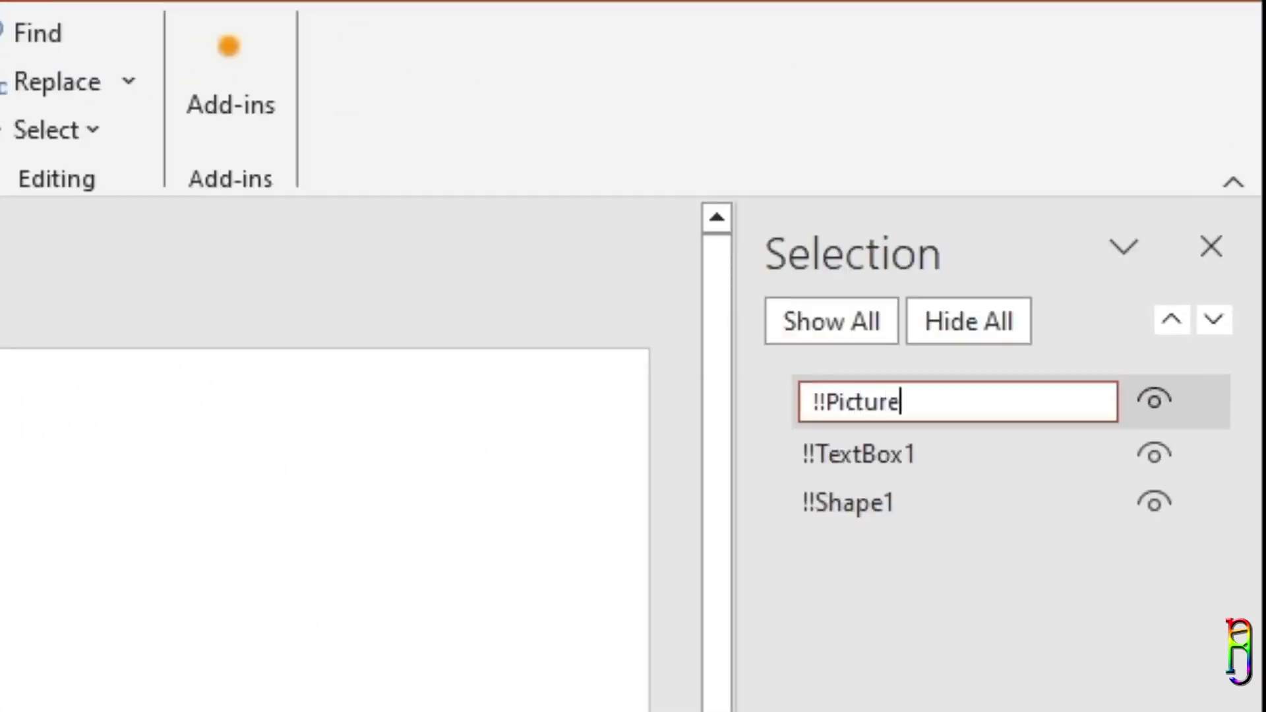
pyautogui.hotkey('ctrl', 'a')
pyautogui.press('Return')
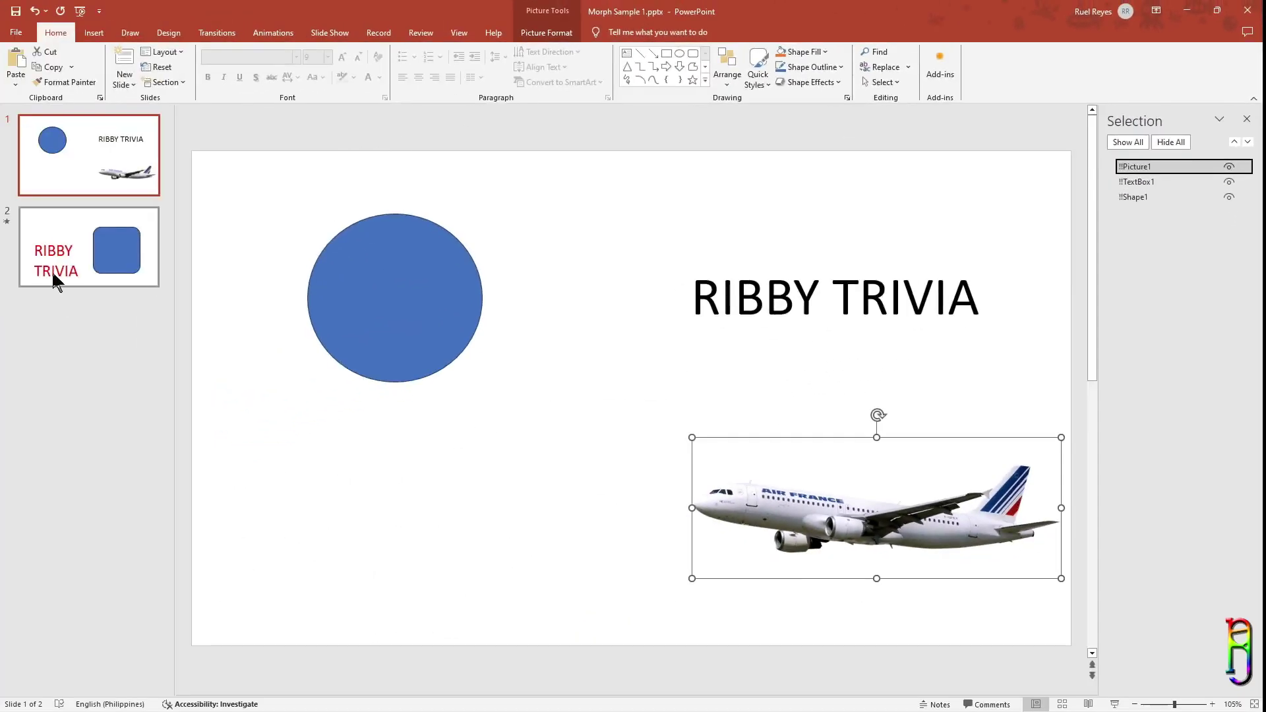
pyautogui.click(865, 489)
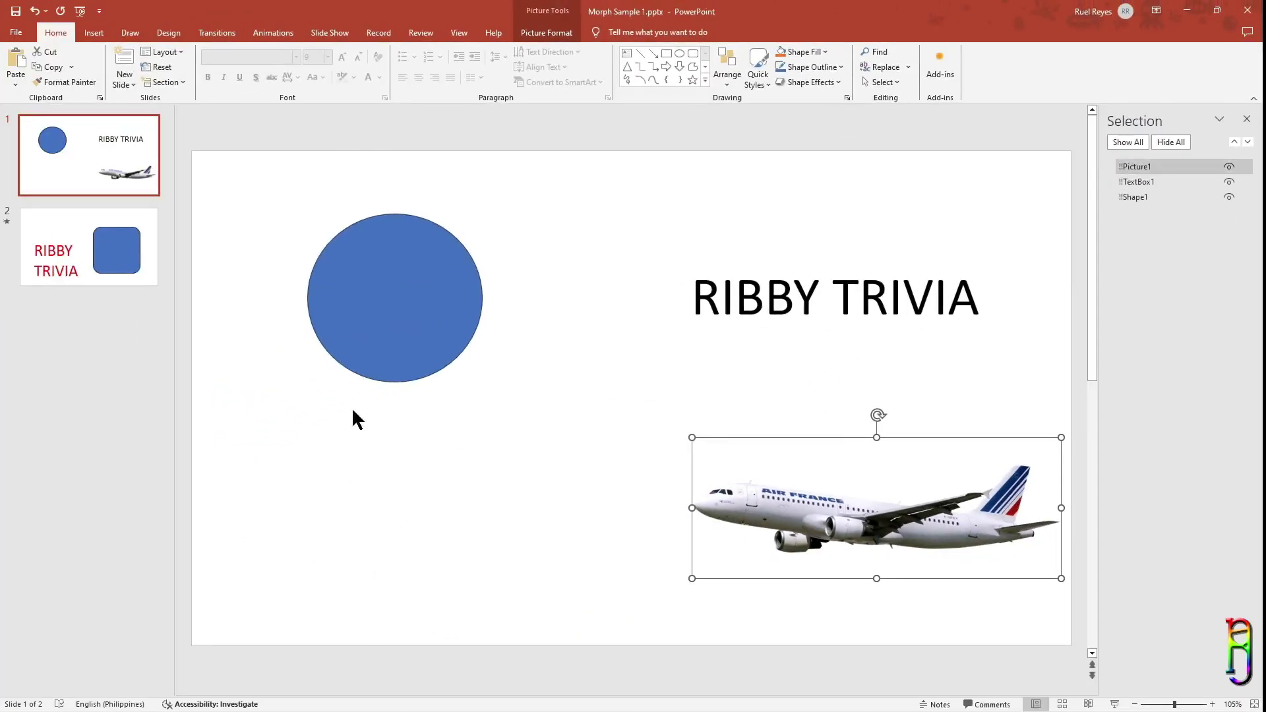
# Step: Paste the airplane onto slide 2, shrink it and place it top-left
pyautogui.click(147, 247)
pyautogui.hotkey('ctrl', 'v')
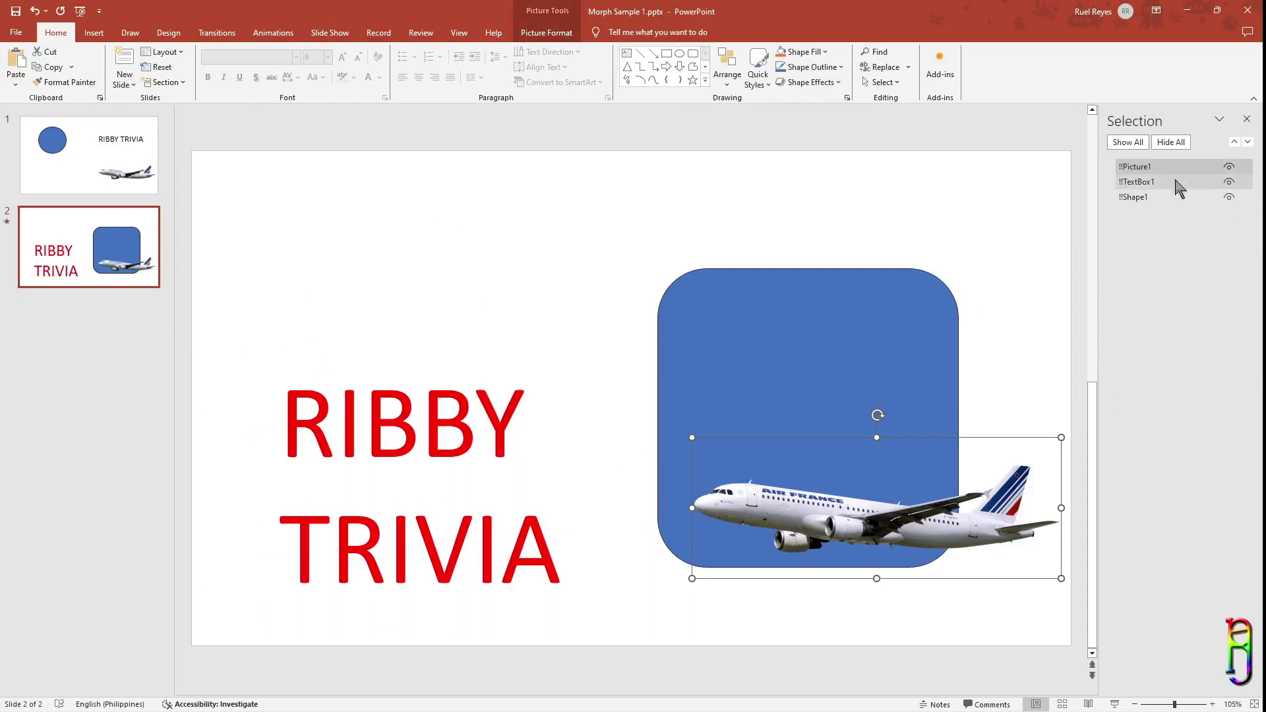
pyautogui.moveTo(873, 508); pyautogui.dragTo(429, 182)
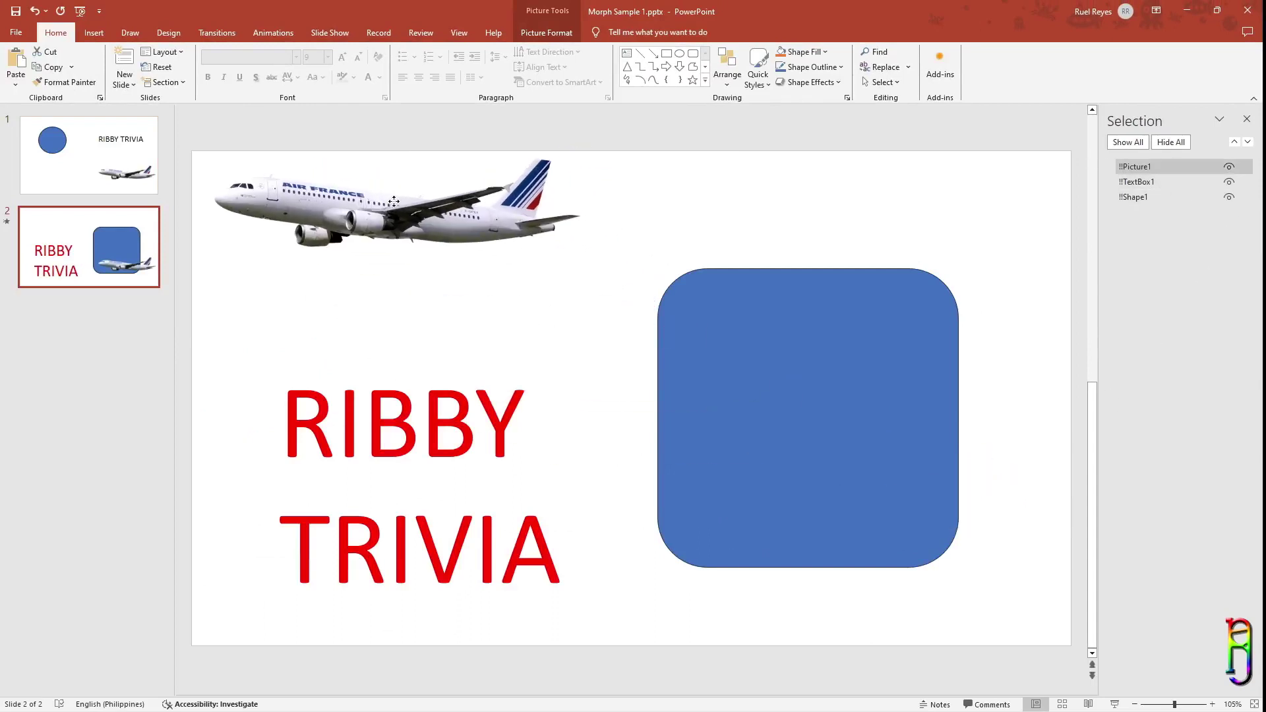
pyautogui.click(393, 201)
pyautogui.moveTo(581, 273); pyautogui.dragTo(427, 214)
pyautogui.moveTo(367, 186); pyautogui.dragTo(381, 227)
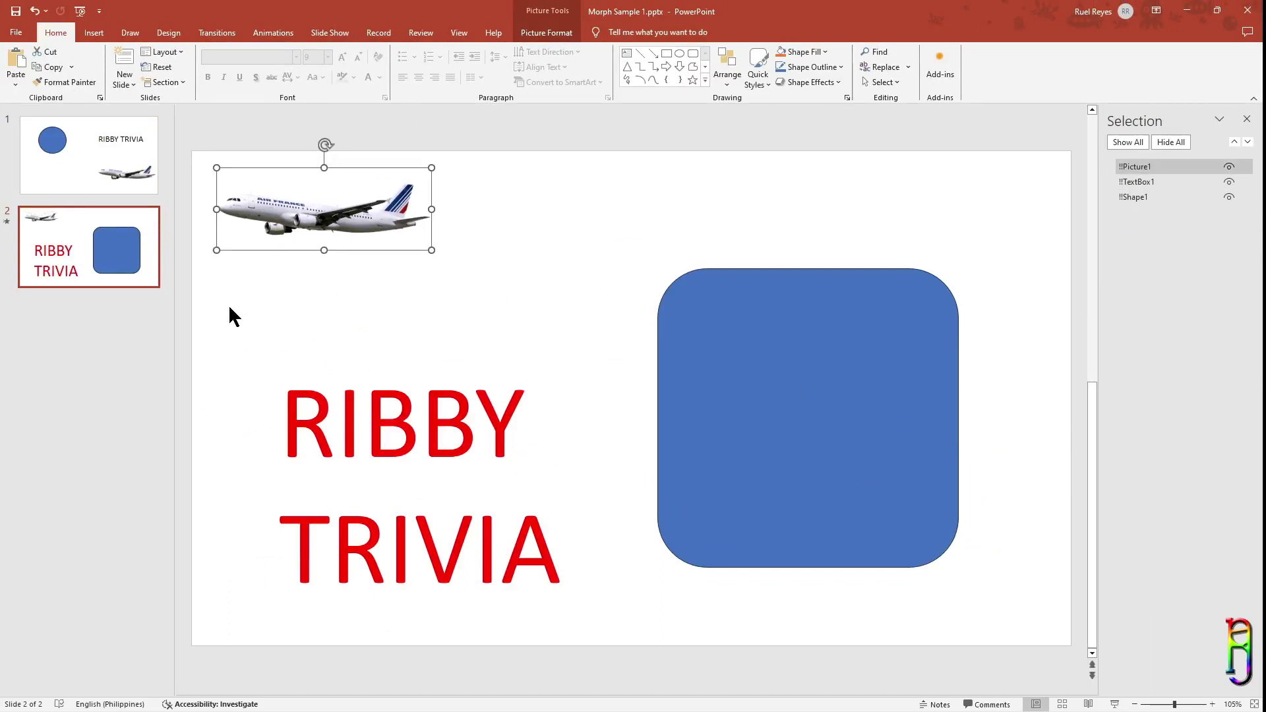
# Step: Preview the Morph transition into slide 2
pyautogui.click(96, 247)
pyautogui.click(223, 31)
pyautogui.click(17, 60)
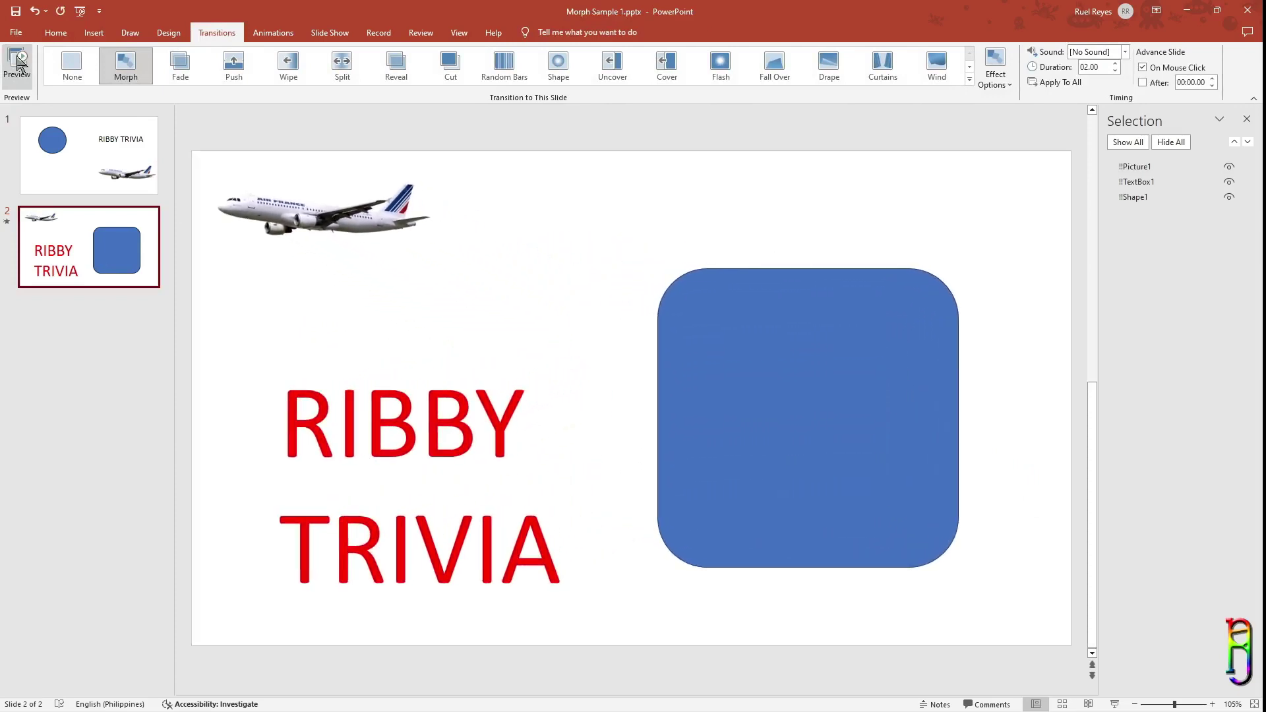
# Step: Return to slide 1 and open the online stock 3D models browser
pyautogui.click(84, 156)
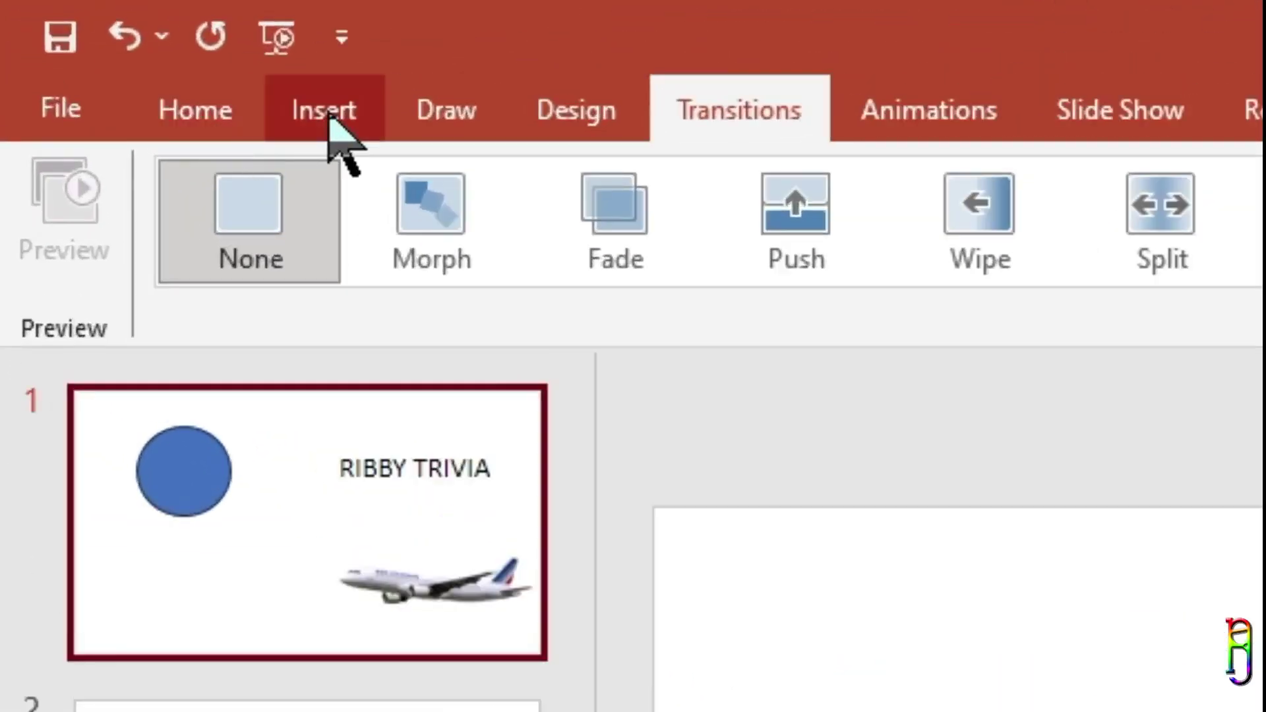
pyautogui.click(94, 32)
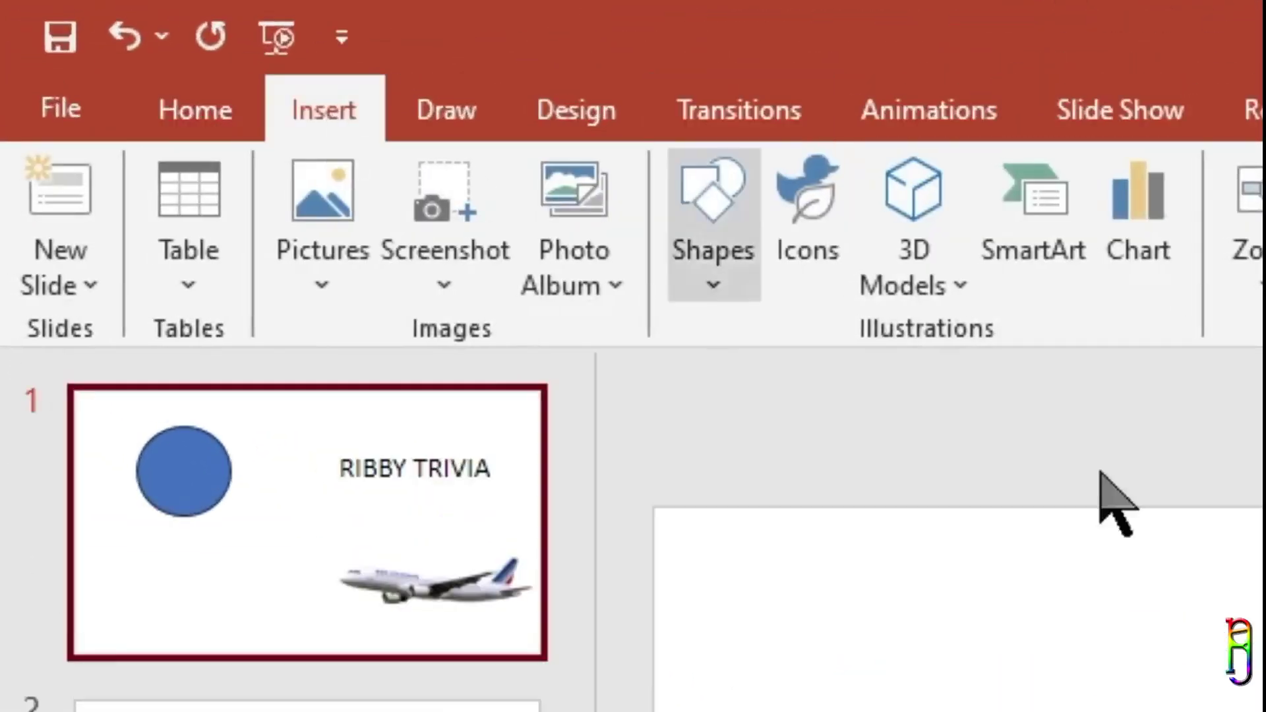
pyautogui.click(960, 288)
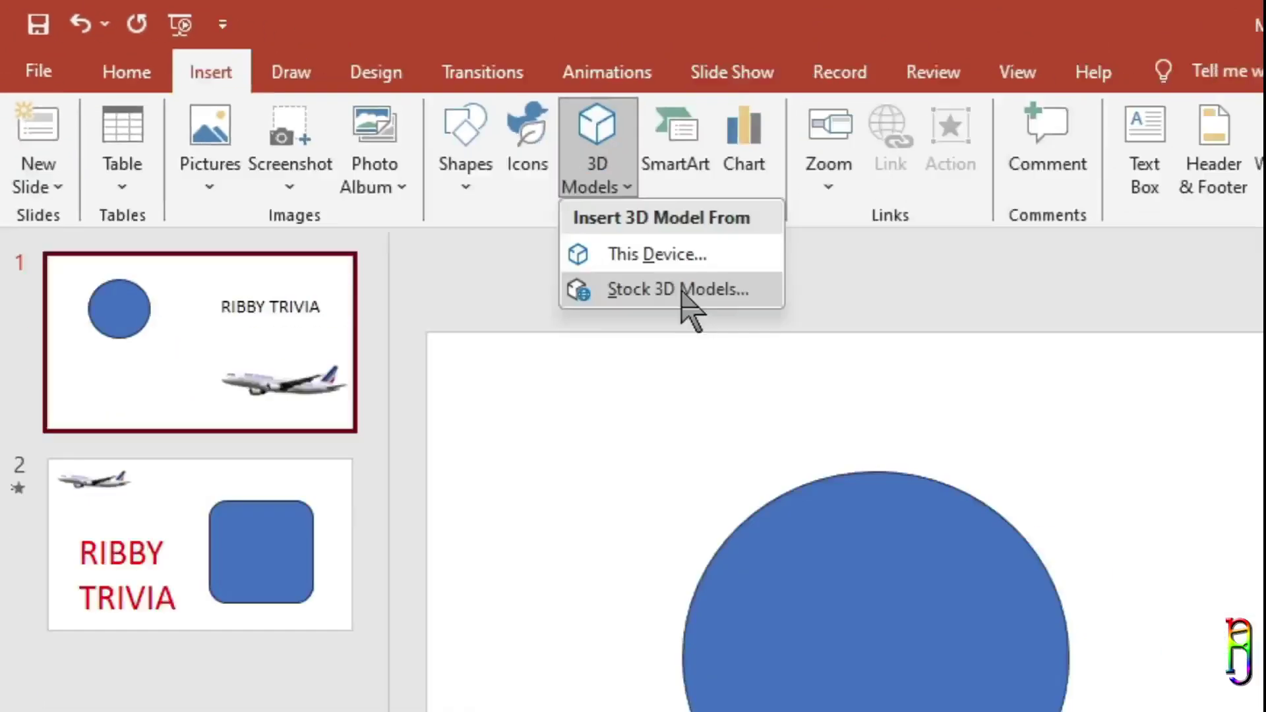
pyautogui.click(1041, 443)
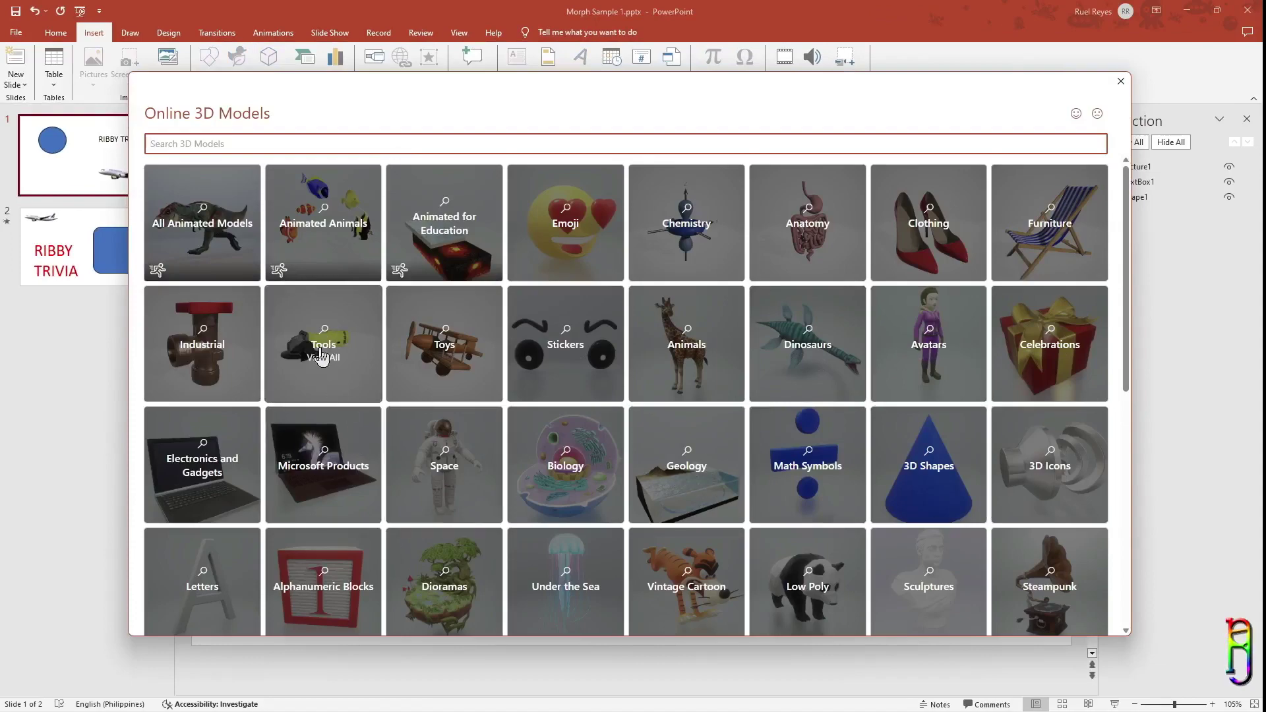
# Step: Insert laptop models from the Electronics and Gadgets collection onto slide 1
pyautogui.click(205, 464)
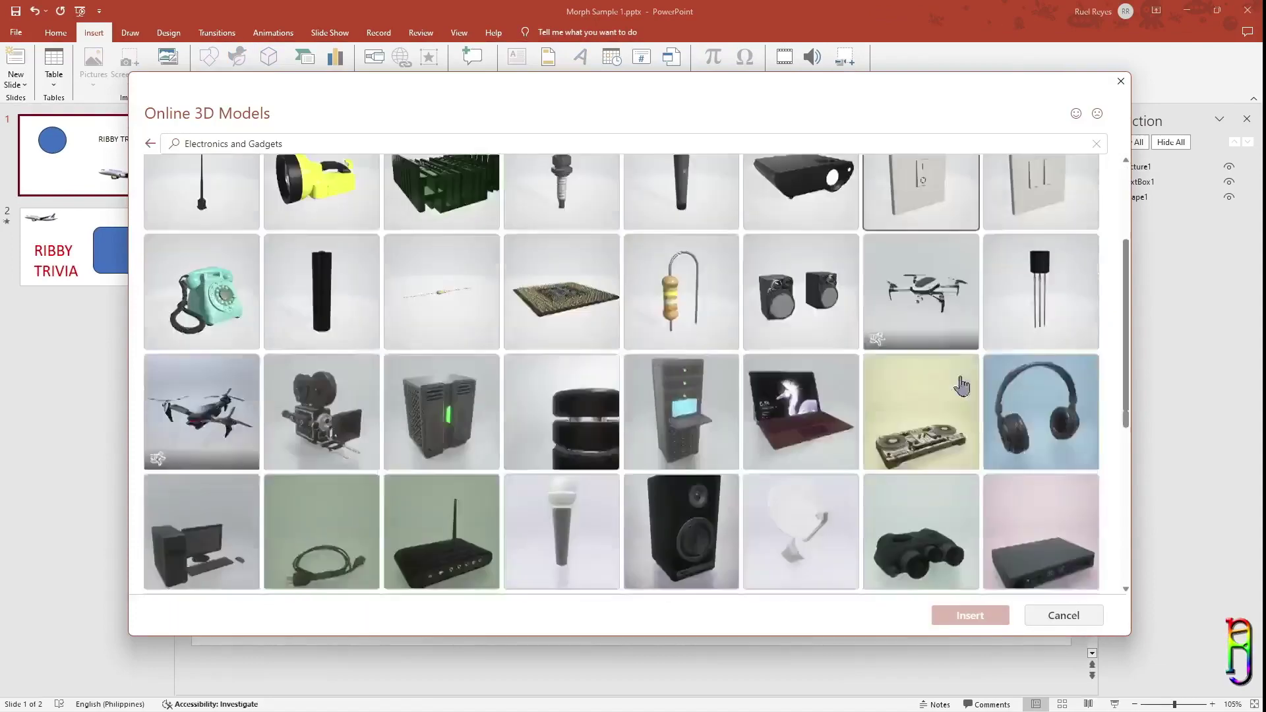
pyautogui.scroll(-3, 975, 474)
pyautogui.click(976, 474)
pyautogui.scroll(-3, 978, 475)
pyautogui.scroll(-10, 804, 533)
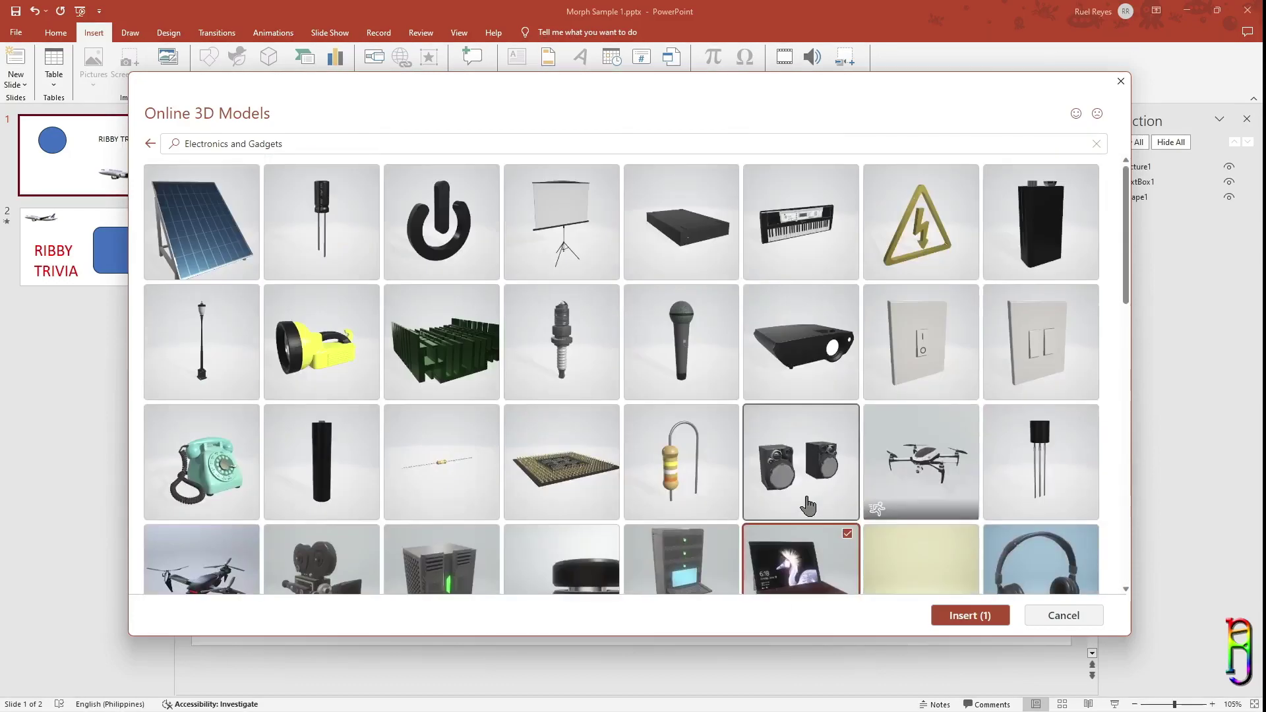
pyautogui.scroll(10, 804, 501)
pyautogui.click(321, 402)
pyautogui.click(957, 615)
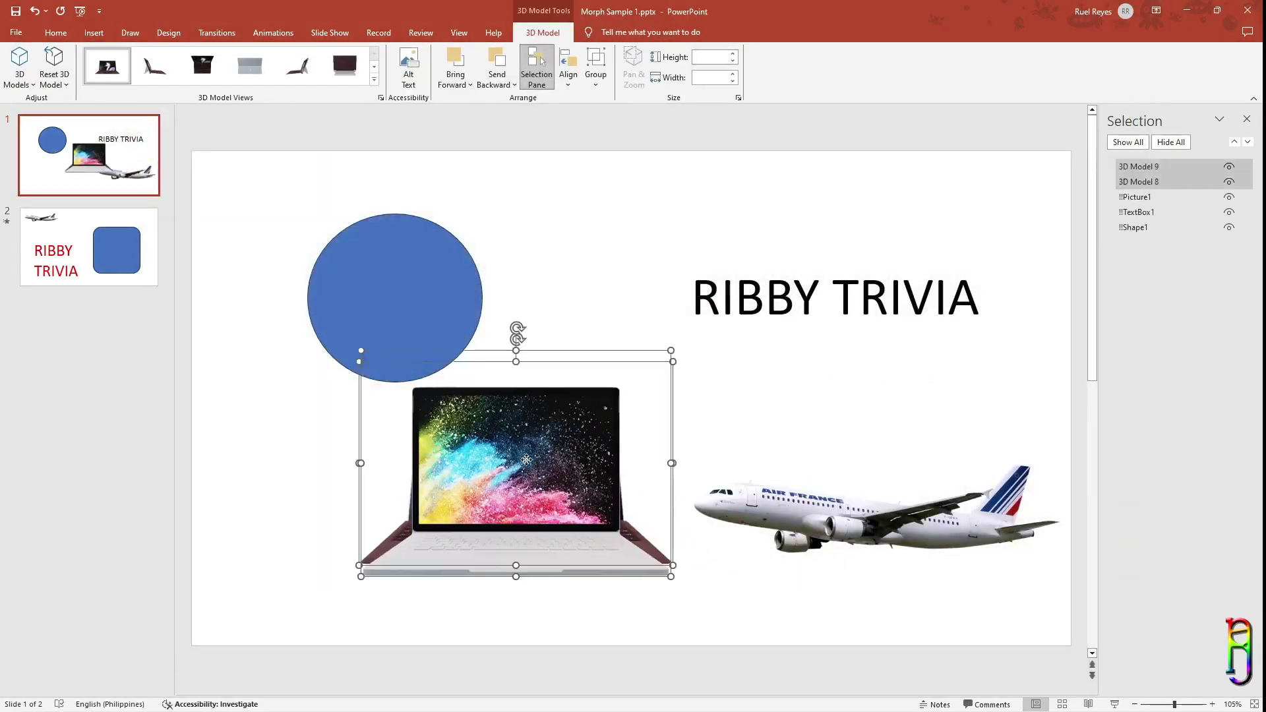
# Step: Delete the duplicate laptop, then turn the other left and shrink it to 2.98" × 3.3" below the circle
pyautogui.click(659, 449)
pyautogui.press('Delete')
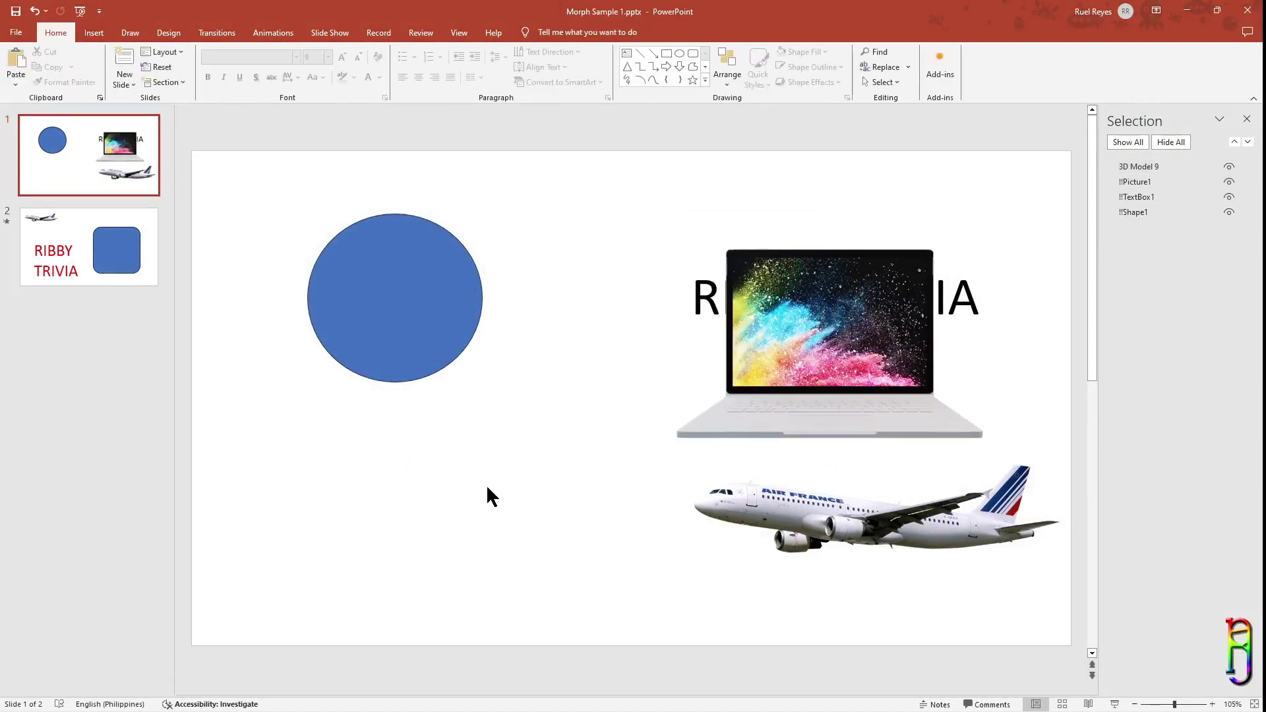
pyautogui.click(829, 323)
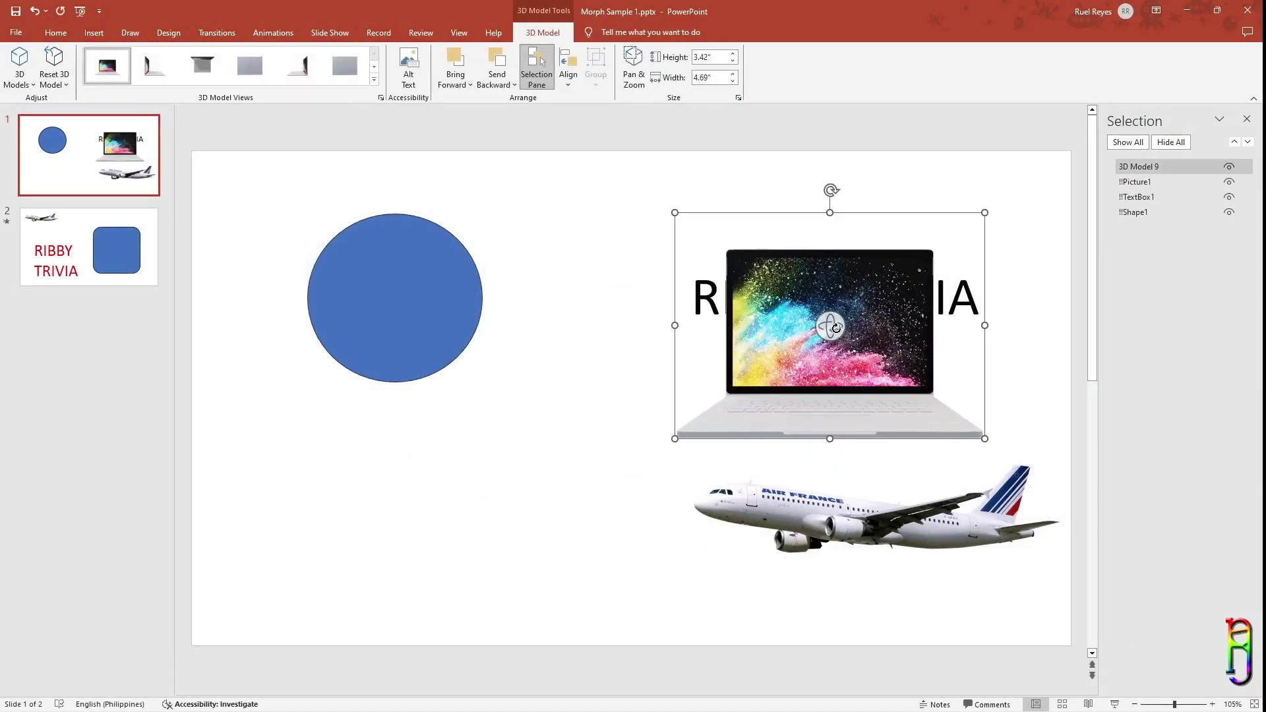
pyautogui.moveTo(835, 327); pyautogui.dragTo(922, 337)
pyautogui.moveTo(858, 266); pyautogui.dragTo(479, 407)
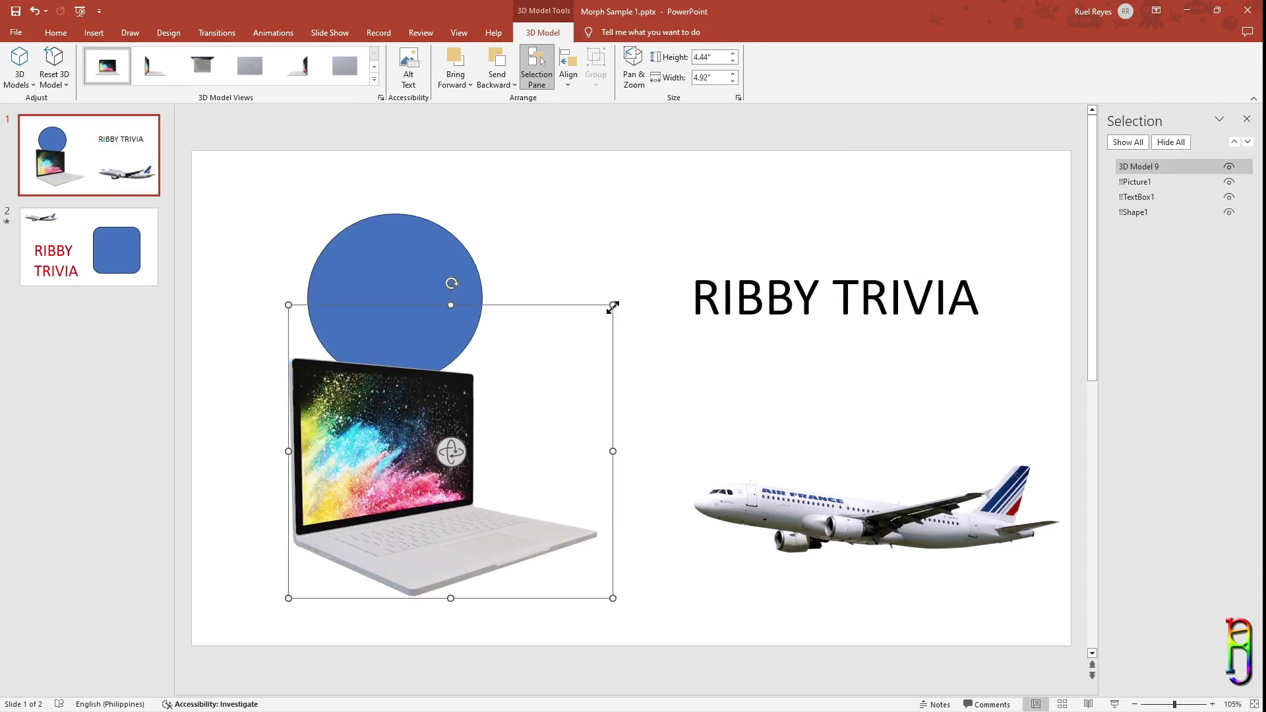
pyautogui.moveTo(613, 304); pyautogui.dragTo(506, 395)
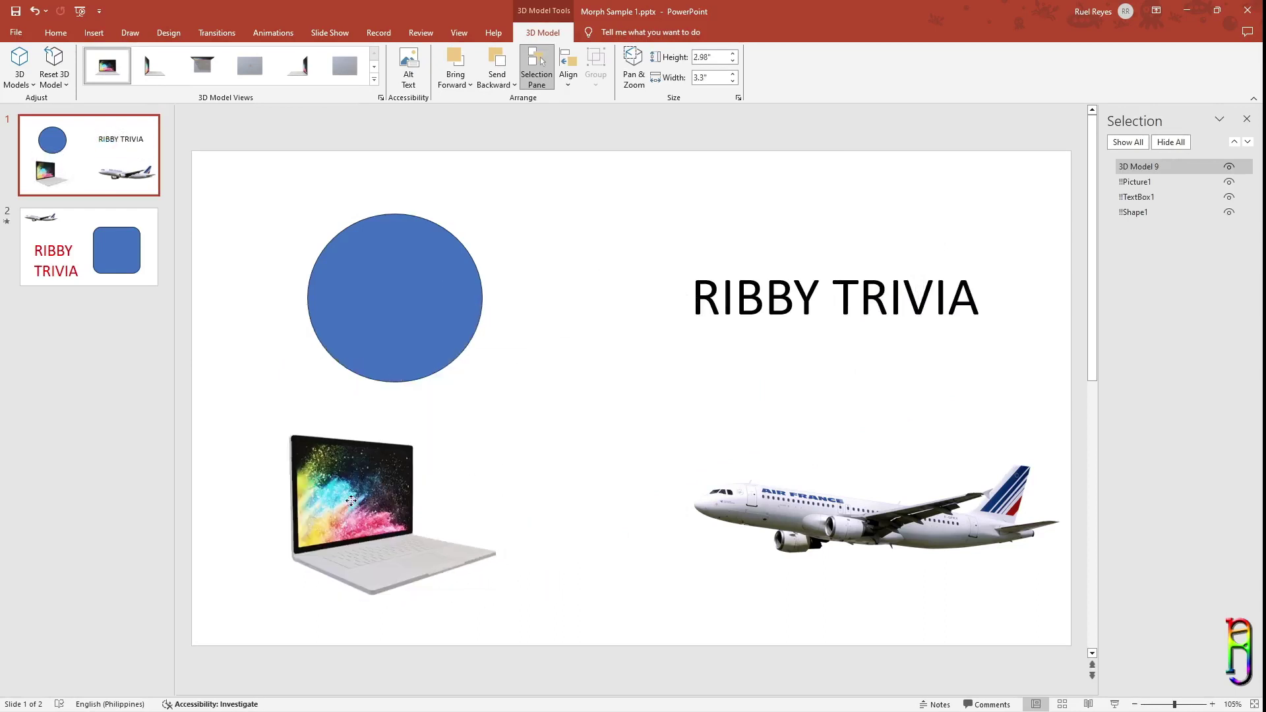
pyautogui.click(89, 247)
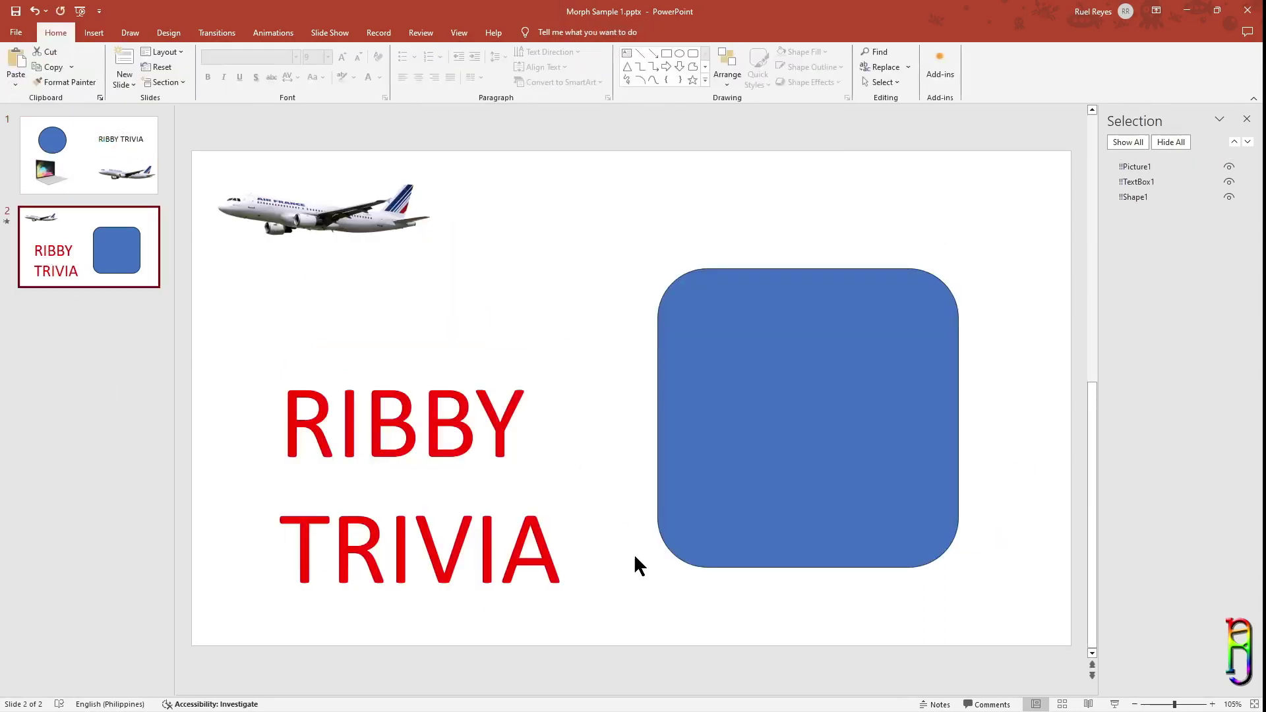
# Step: Paste the laptop onto slide 2, turn it, and enlarge it on the blue rounded square
pyautogui.hotkey('ctrl', 'v')
pyautogui.moveTo(398, 491); pyautogui.dragTo(264, 491)
pyautogui.moveTo(434, 453); pyautogui.dragTo(822, 358)
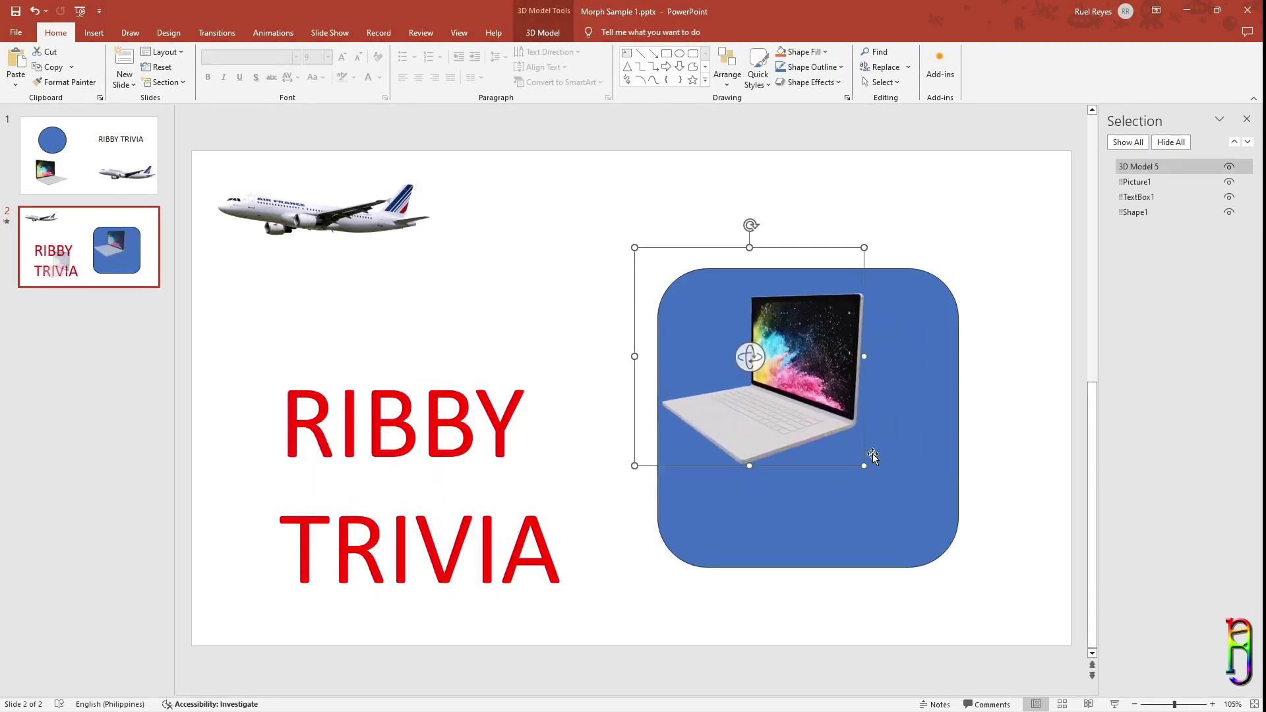
pyautogui.moveTo(868, 461); pyautogui.dragTo(1010, 541)
pyautogui.click(1010, 540)
# Step: Enlarge the blue rounded square and scale the laptop up to fill it
pyautogui.click(750, 288)
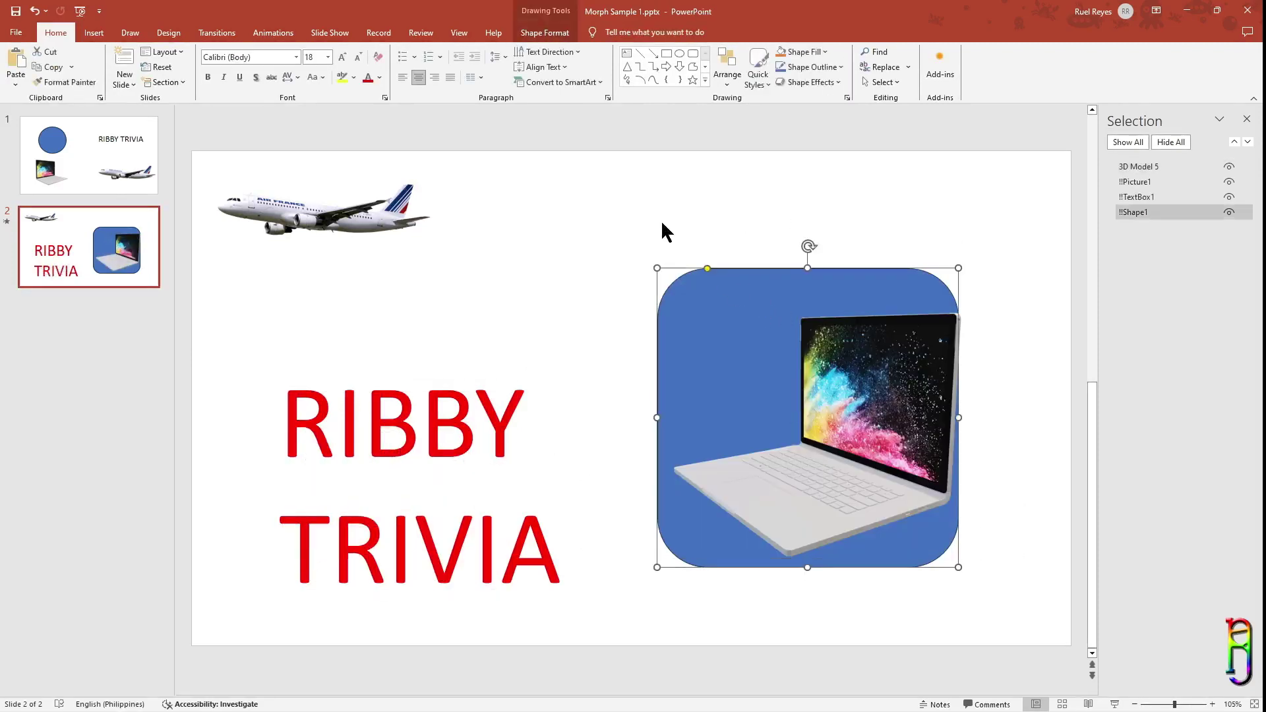
pyautogui.moveTo(658, 268); pyautogui.dragTo(578, 198)
pyautogui.moveTo(957, 566); pyautogui.dragTo(1040, 617)
pyautogui.click(857, 435)
pyautogui.moveTo(684, 282); pyautogui.dragTo(565, 175)
pyautogui.moveTo(891, 421); pyautogui.dragTo(902, 416)
pyautogui.click(464, 180)
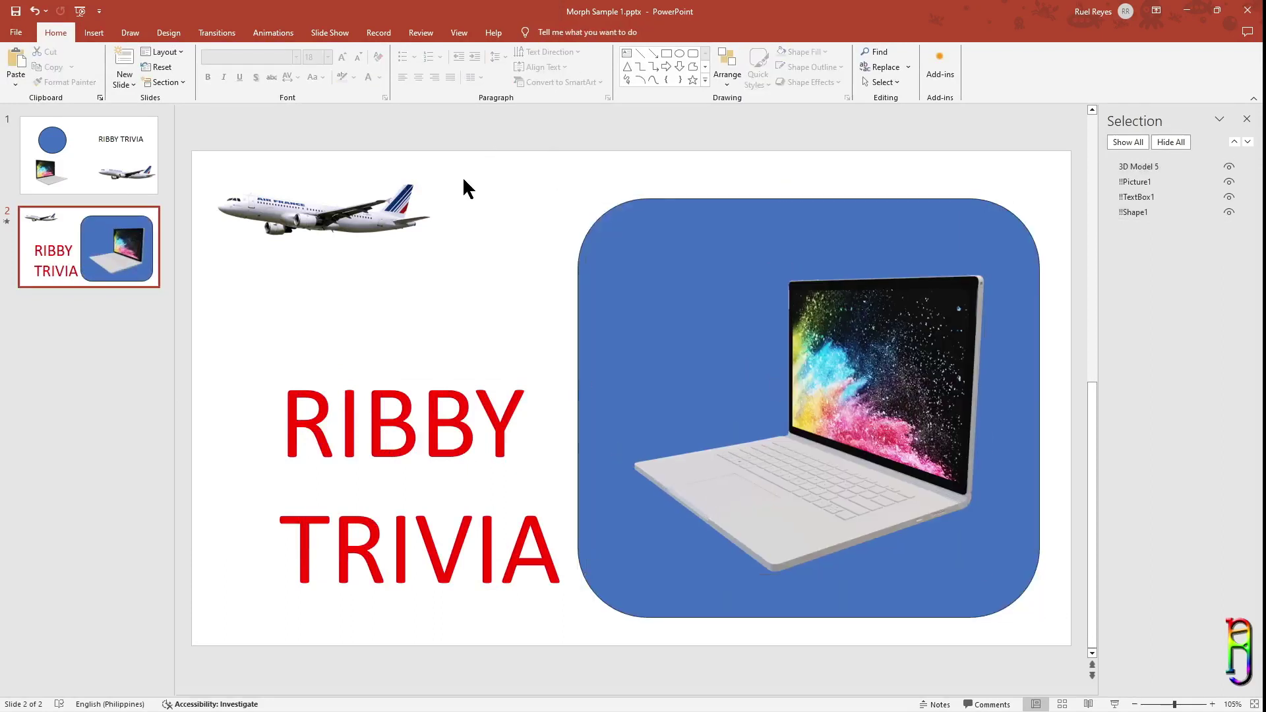
pyautogui.click(223, 33)
# Step: Preview the Morph transition from slide 1 into slide 2 three times
pyautogui.click(15, 65)
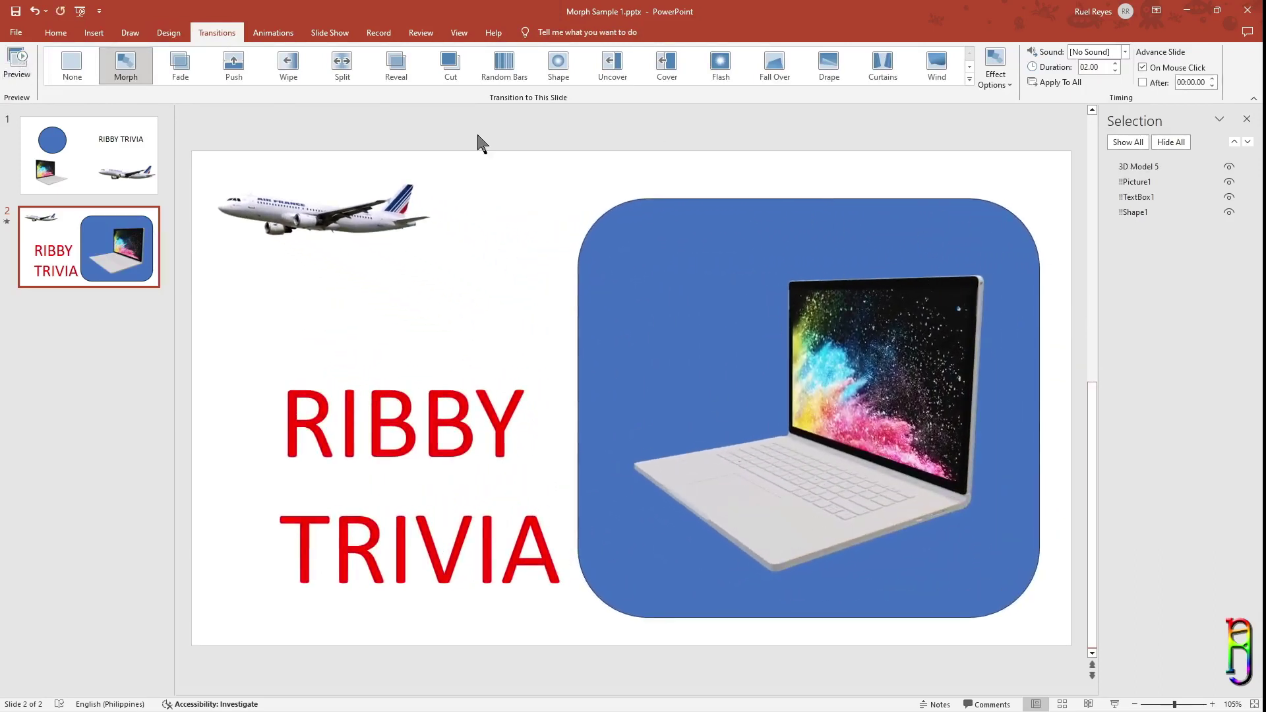
pyautogui.click(18, 68)
pyautogui.click(16, 64)
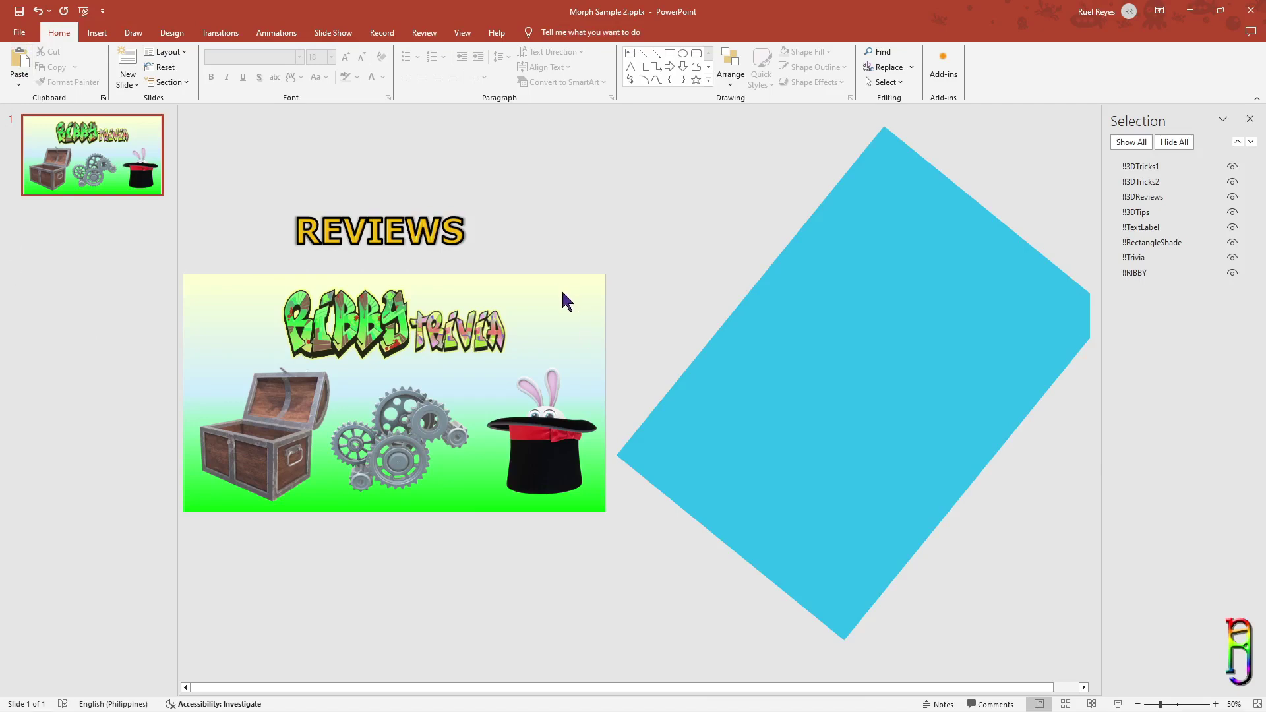
# Step: Check the morph names of the REVIEWS, RIBBY, Trivia, rectangle, chest and hat objects
pyautogui.click(364, 223)
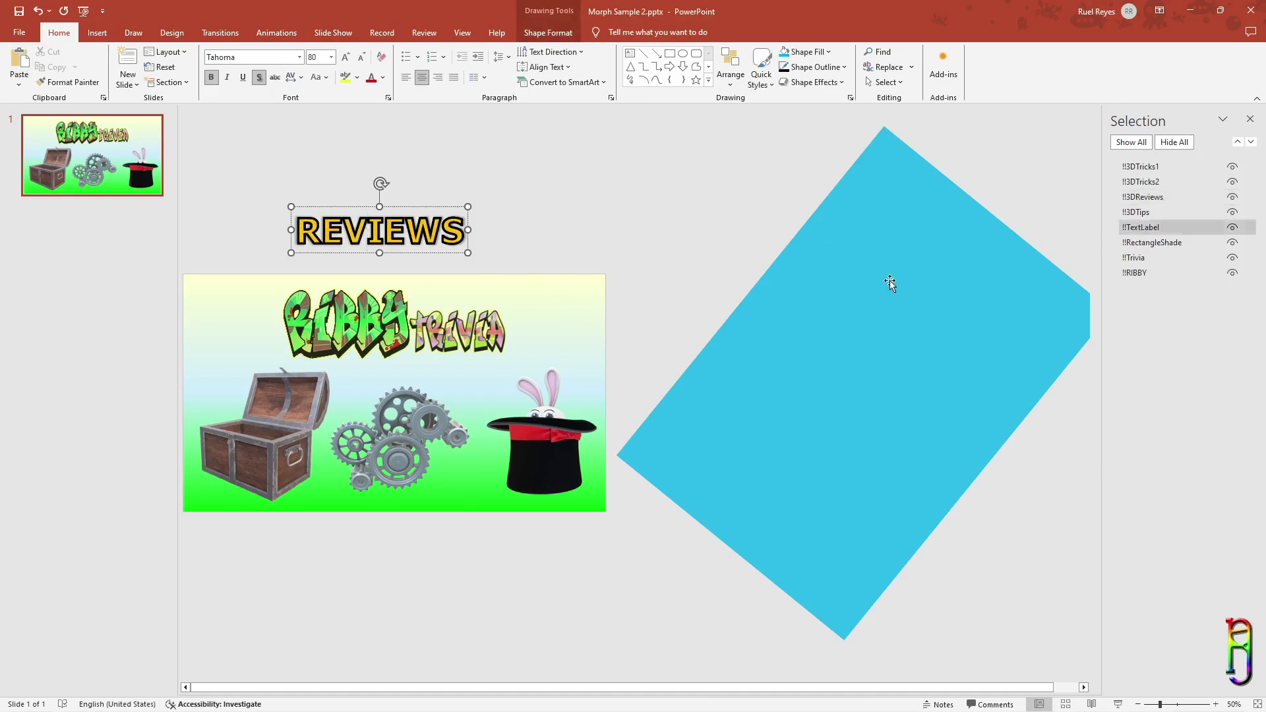
pyautogui.click(333, 326)
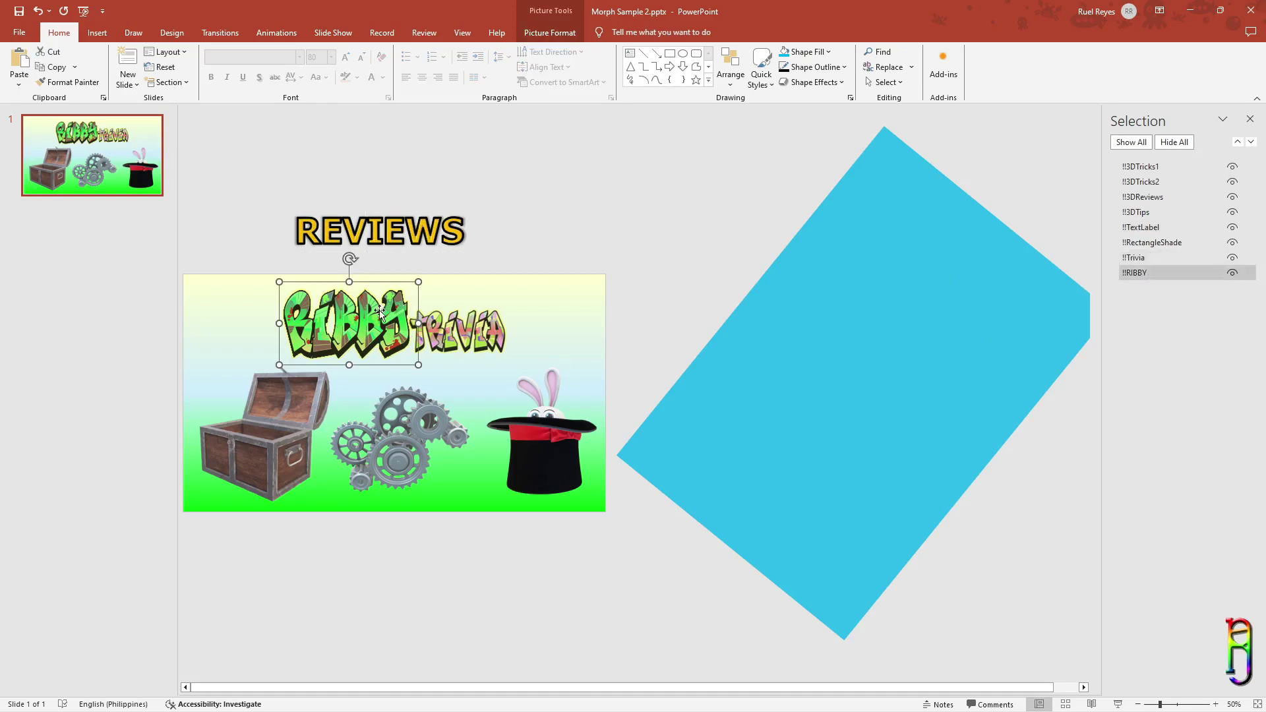
pyautogui.click(440, 322)
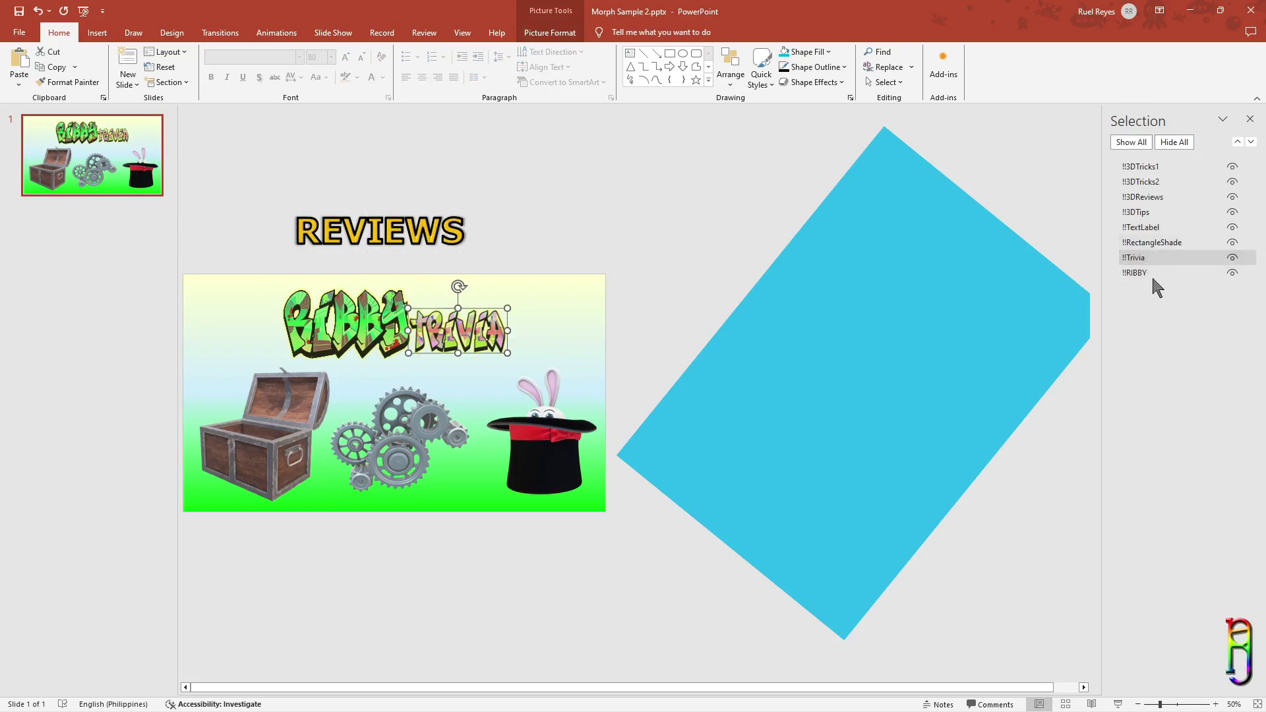
pyautogui.click(923, 381)
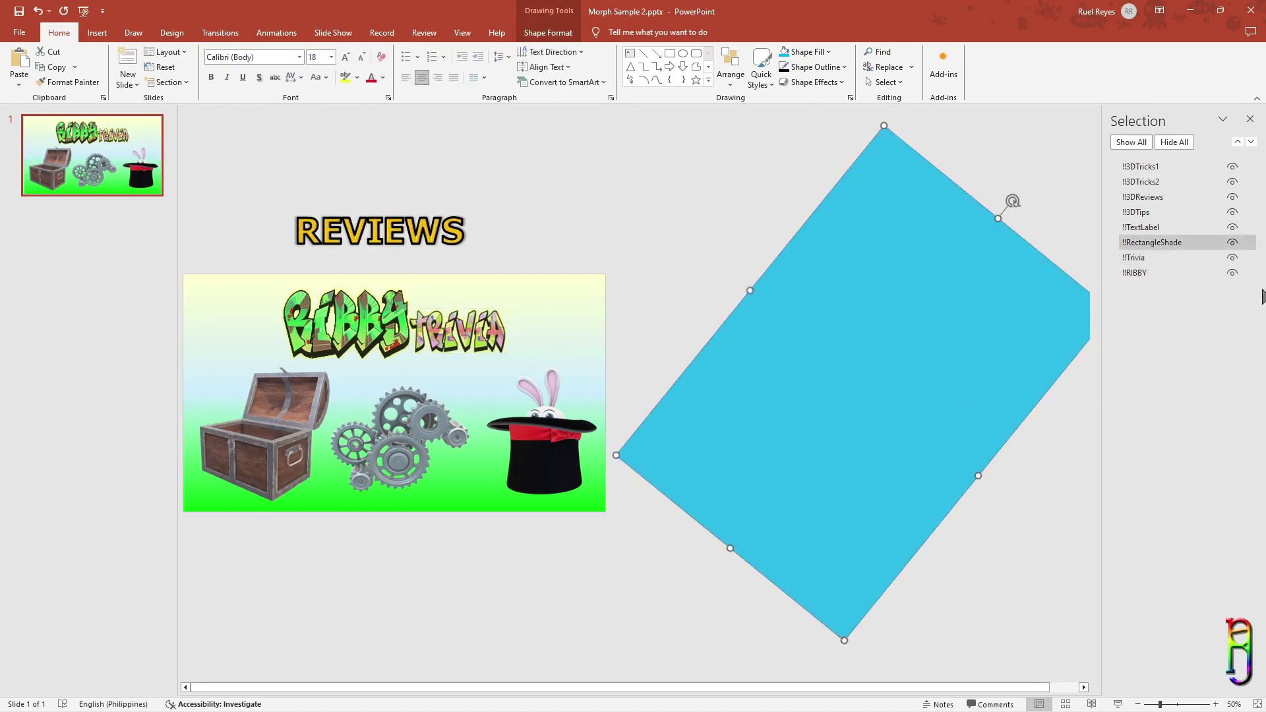
pyautogui.click(254, 449)
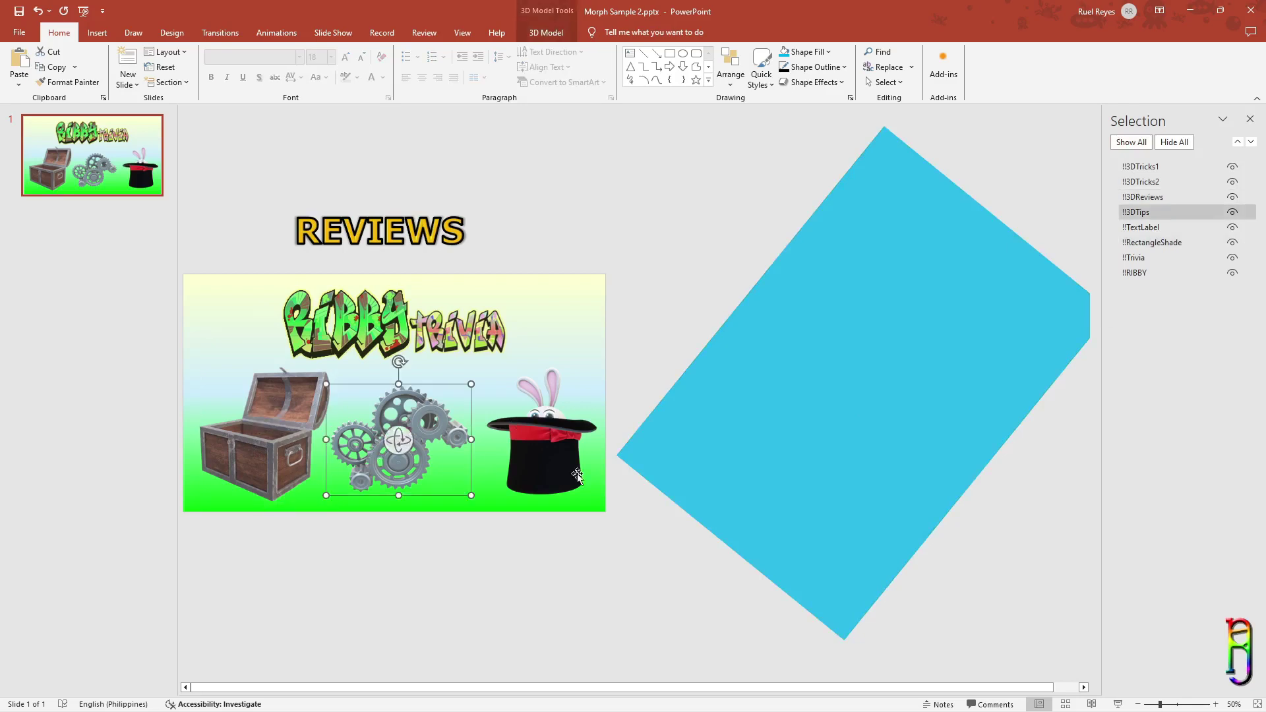
pyautogui.click(556, 464)
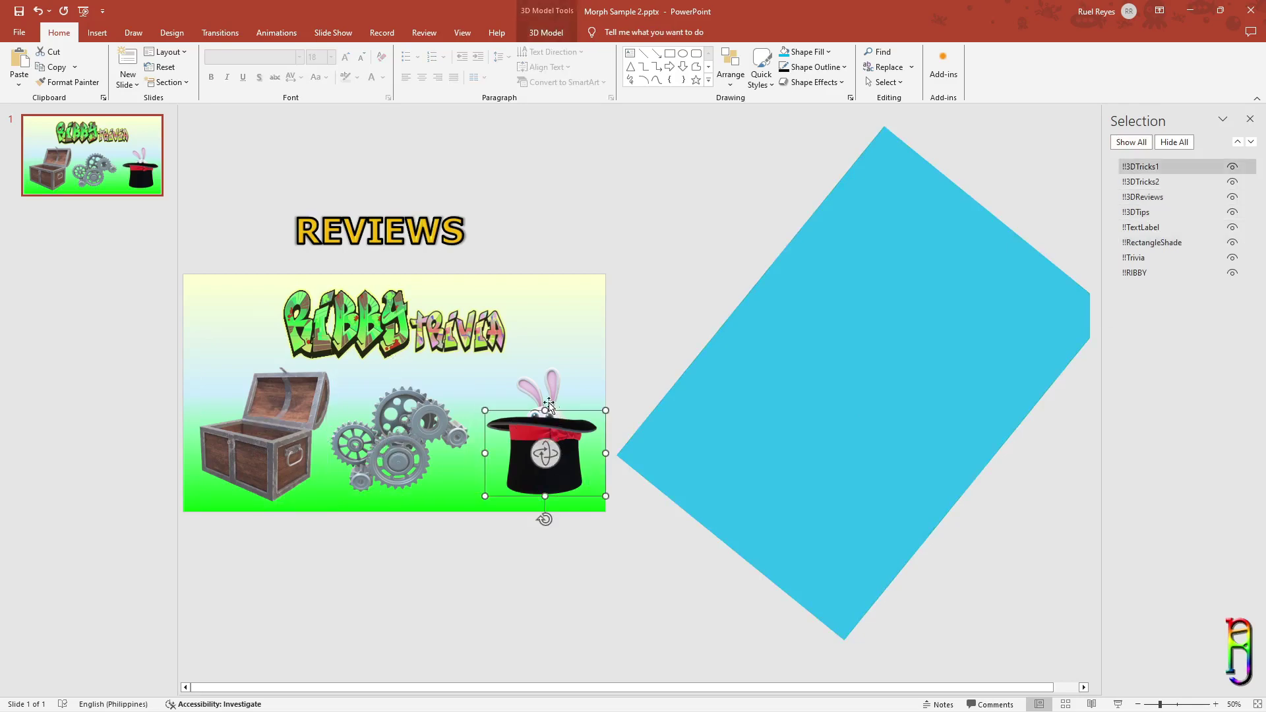
pyautogui.press('Escape')
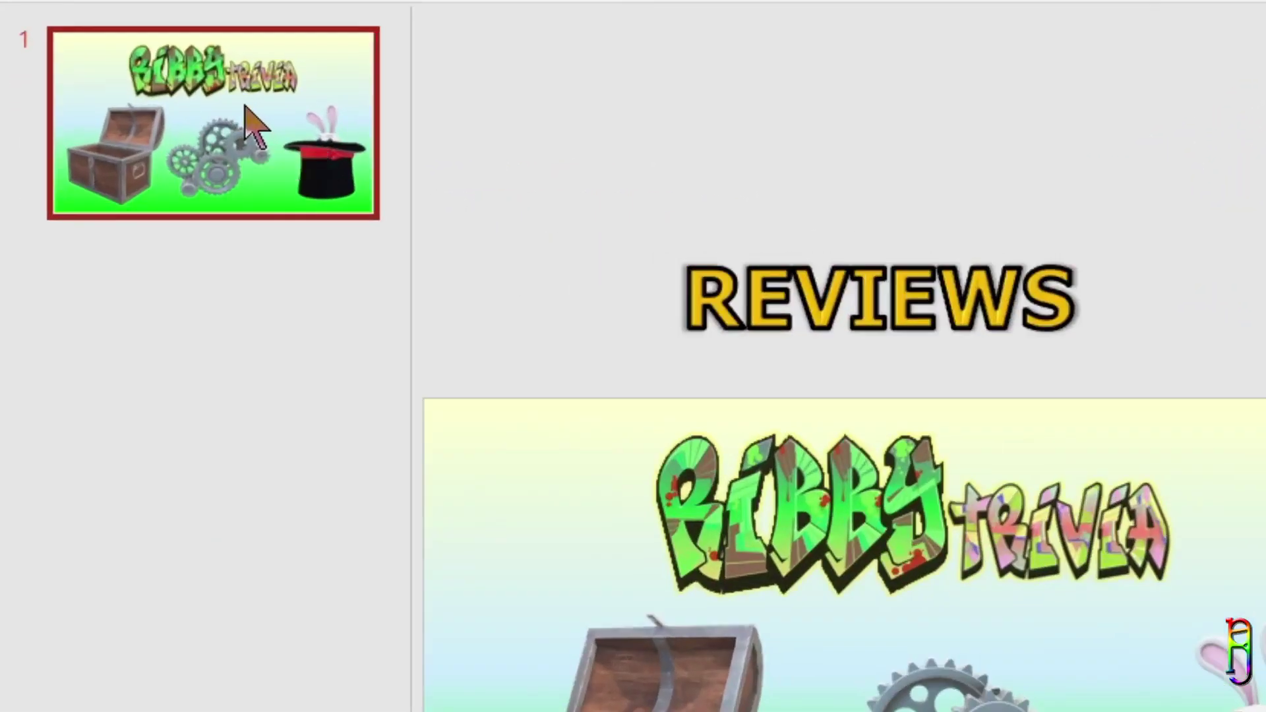
pyautogui.rightClick(254, 126)
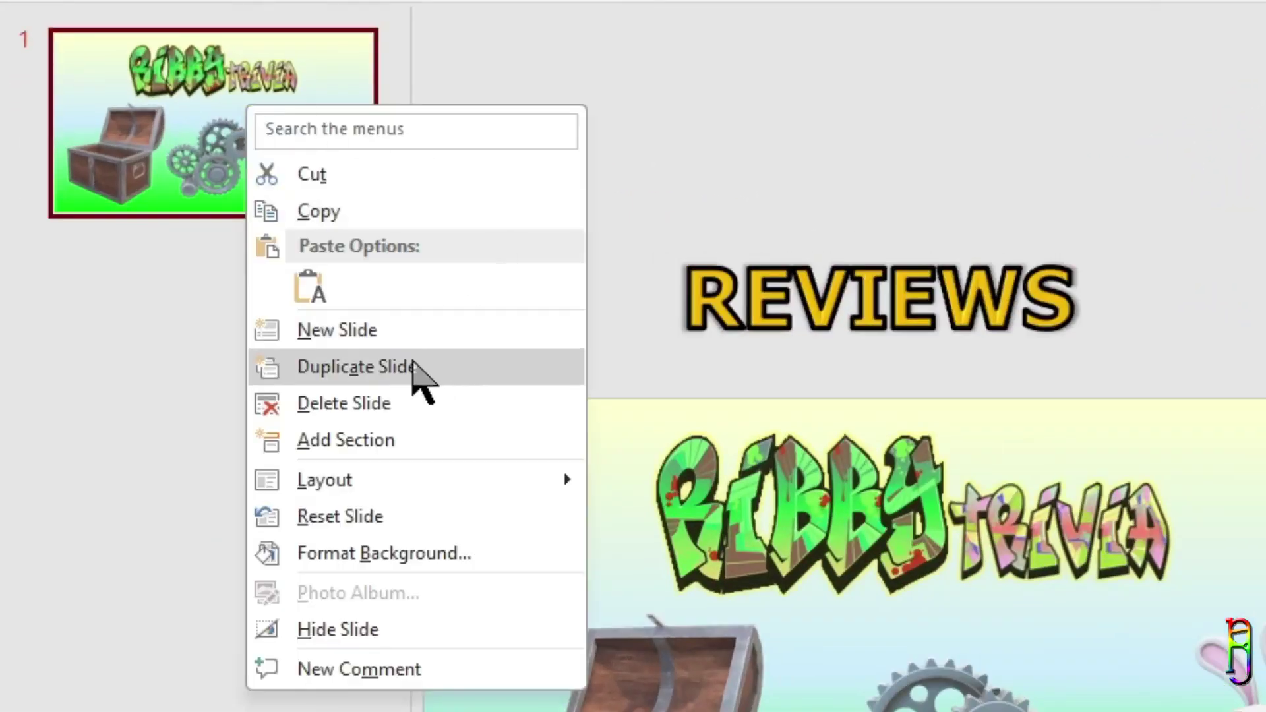
# Step: Duplicate slide 1 as slide 2 and give it the Morph transition
pyautogui.click(418, 367)
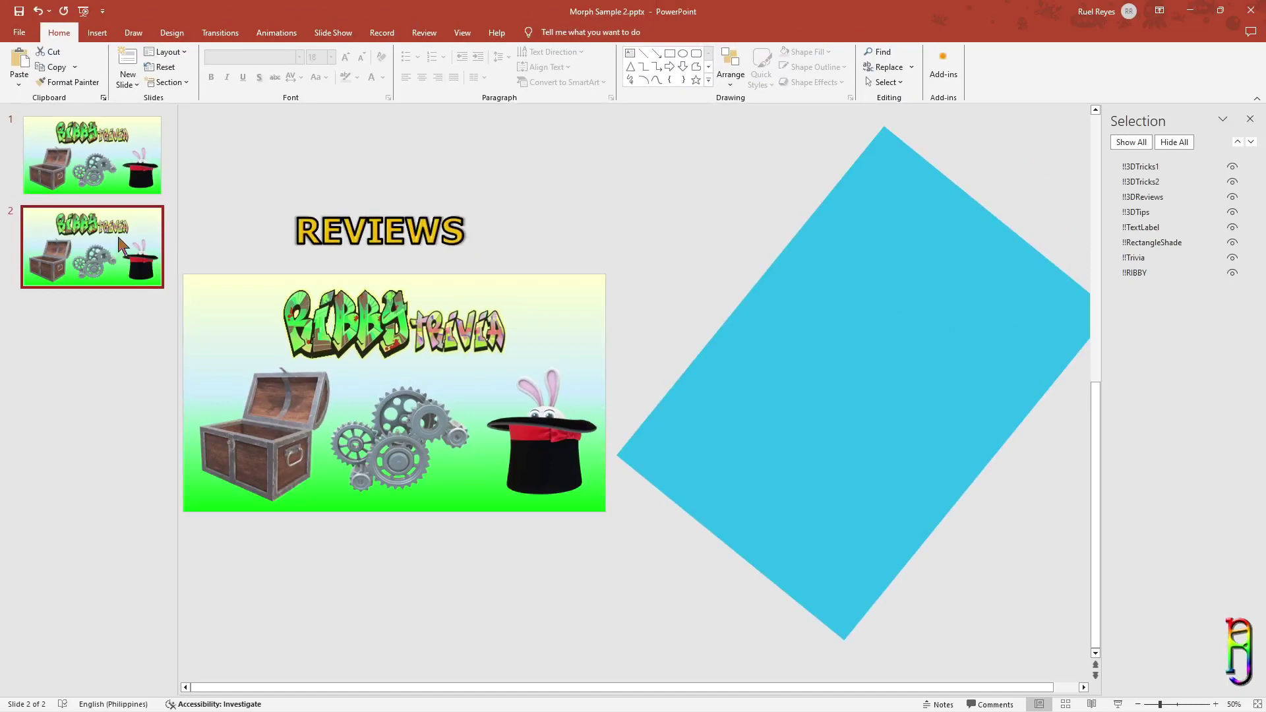
pyautogui.click(227, 34)
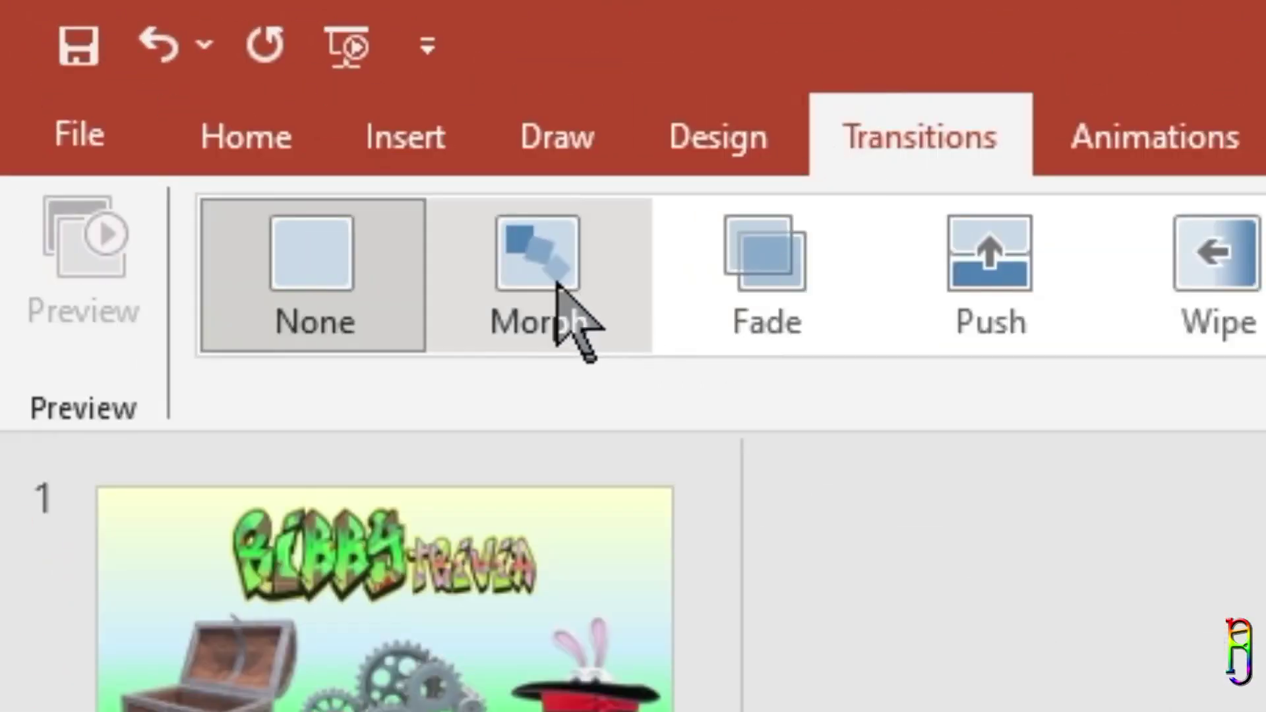
pyautogui.click(557, 285)
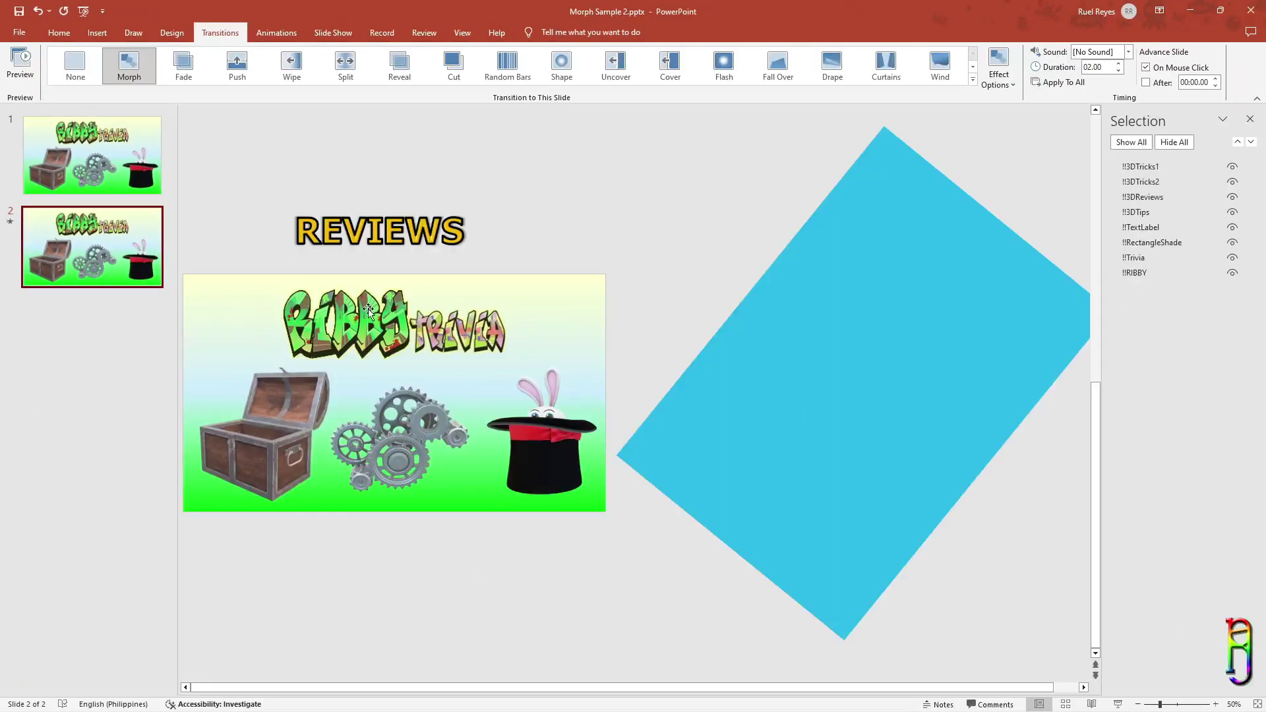
# Step: Move the hat with rabbit and the gears model off the slide
pyautogui.click(551, 468)
pyautogui.keyDown('shift'); pyautogui.click(553, 397); pyautogui.keyUp('shift')
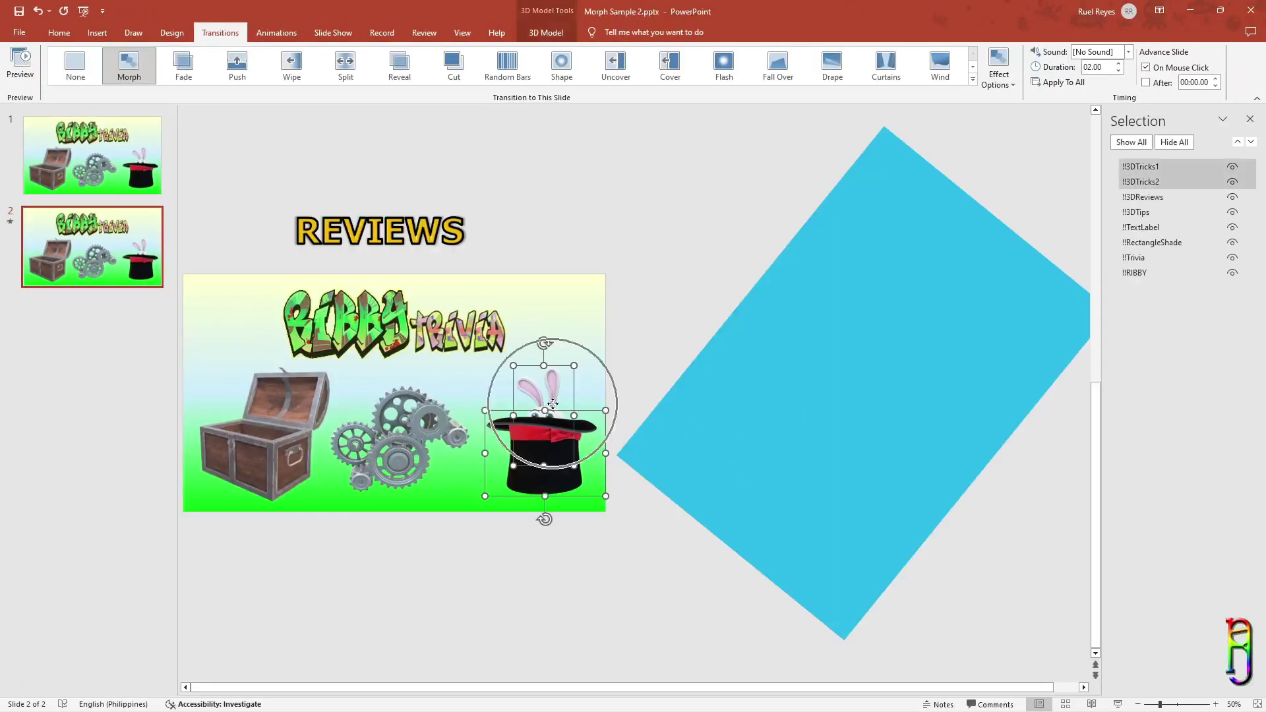
pyautogui.moveTo(554, 399); pyautogui.dragTo(245, 142)
pyautogui.click(399, 461)
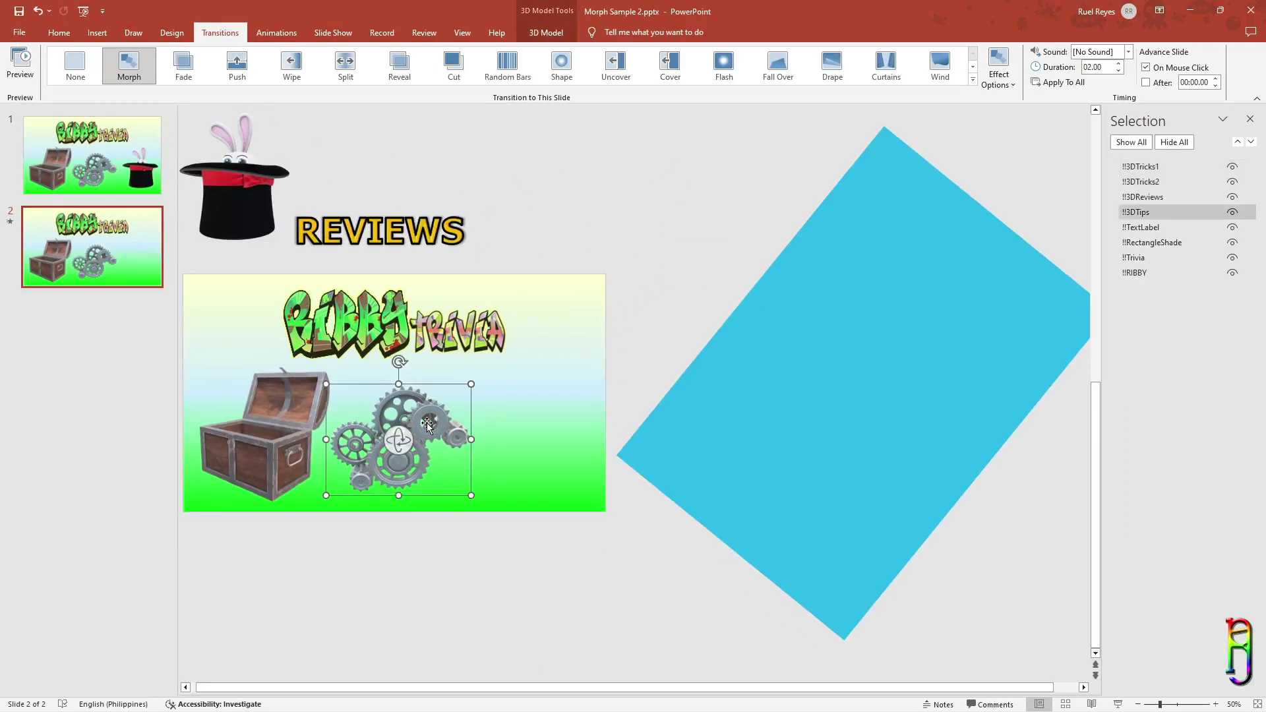
pyautogui.moveTo(427, 423); pyautogui.dragTo(664, 201)
# Step: Move the tilted blue rectangle down-left over the slide
pyautogui.click(279, 430)
pyautogui.click(924, 350)
pyautogui.moveTo(924, 349); pyautogui.dragTo(540, 405)
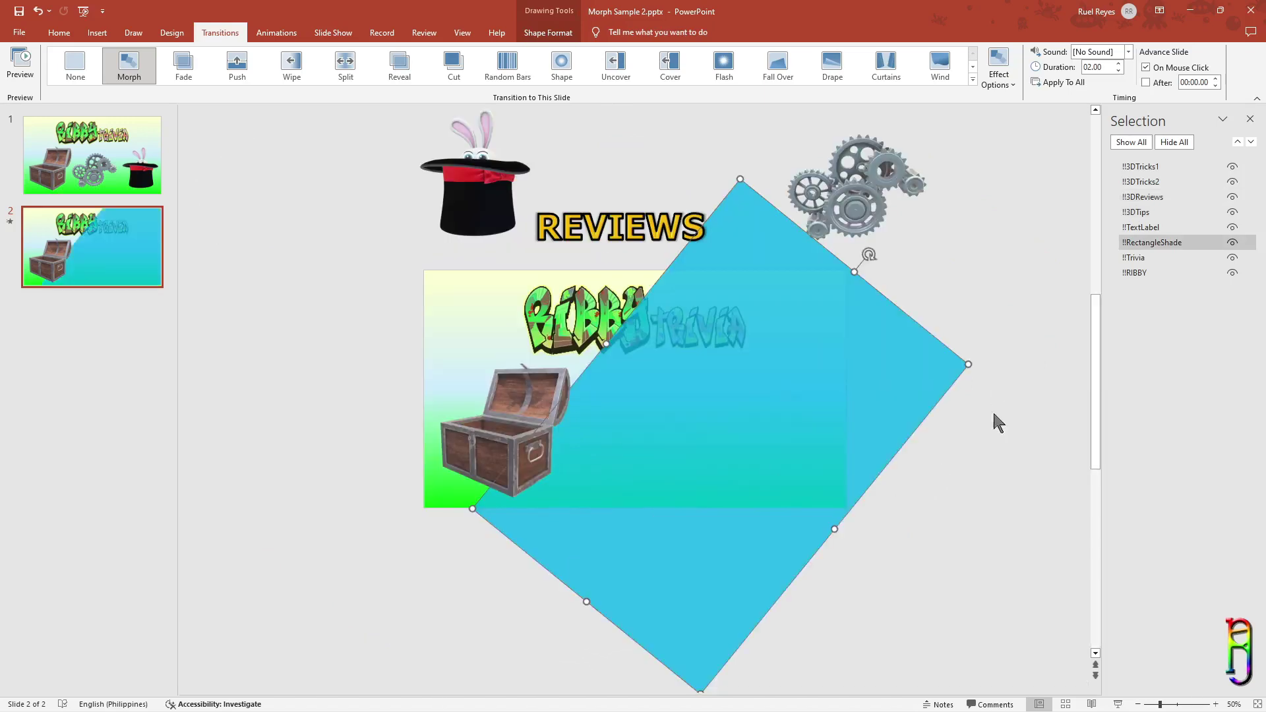
pyautogui.click(1001, 465)
# Step: Stack a smaller RIBBY above Trivia on the left side of the slide
pyautogui.moveTo(399, 254); pyautogui.dragTo(832, 386)
pyautogui.moveTo(622, 323); pyautogui.dragTo(507, 298)
pyautogui.click(616, 323)
pyautogui.moveTo(616, 323); pyautogui.dragTo(774, 349)
pyautogui.click(474, 402)
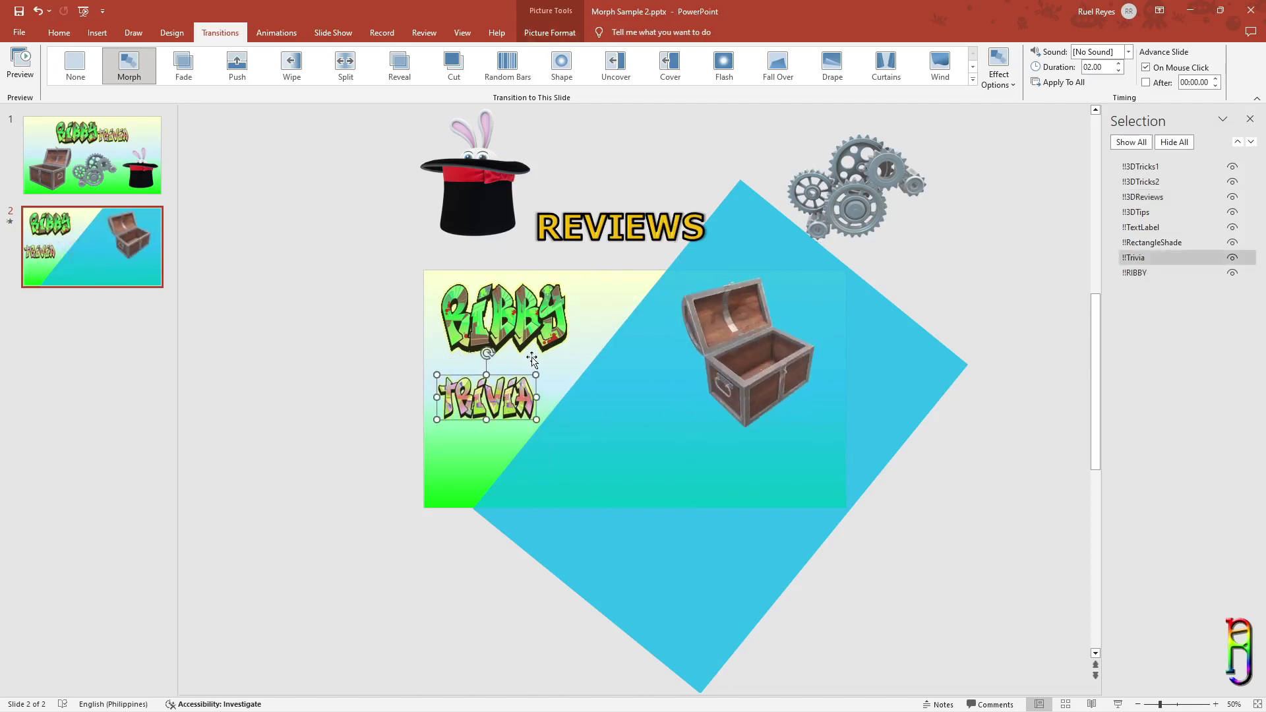
pyautogui.keyDown('ctrl'); pyautogui.click(527, 349); pyautogui.keyUp('ctrl')
pyautogui.click(365, 329)
pyautogui.moveTo(565, 347); pyautogui.dragTo(523, 338)
pyautogui.moveTo(509, 398); pyautogui.dragTo(516, 386)
# Step: Place REVIEWS under the treasure chest at 115 pt and nudge the chest slightly
pyautogui.moveTo(676, 212); pyautogui.dragTo(755, 445)
pyautogui.click(58, 32)
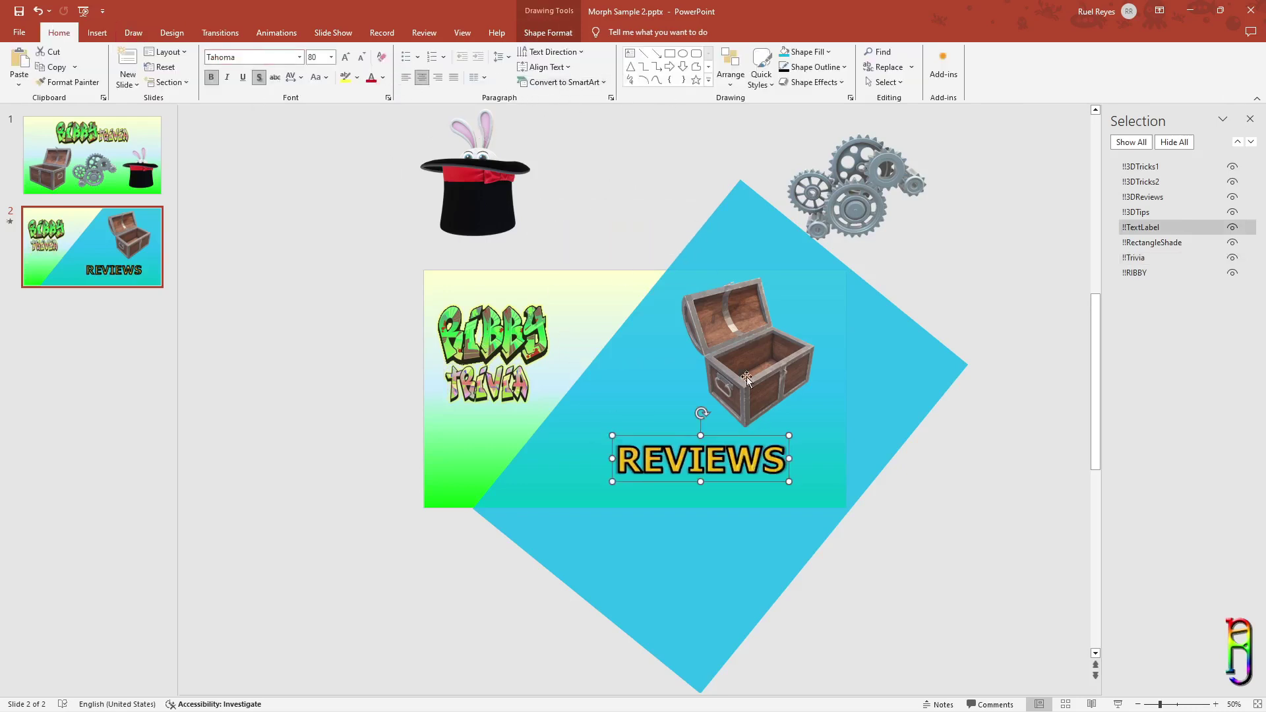
pyautogui.click(346, 58)
pyautogui.click(345, 58)
pyautogui.click(345, 57)
pyautogui.click(346, 57)
pyautogui.click(739, 369)
pyautogui.moveTo(738, 370); pyautogui.dragTo(714, 381)
pyautogui.click(1063, 547)
# Step: Preview the Morph transition into slide 2 twice
pyautogui.click(220, 32)
pyautogui.click(20, 64)
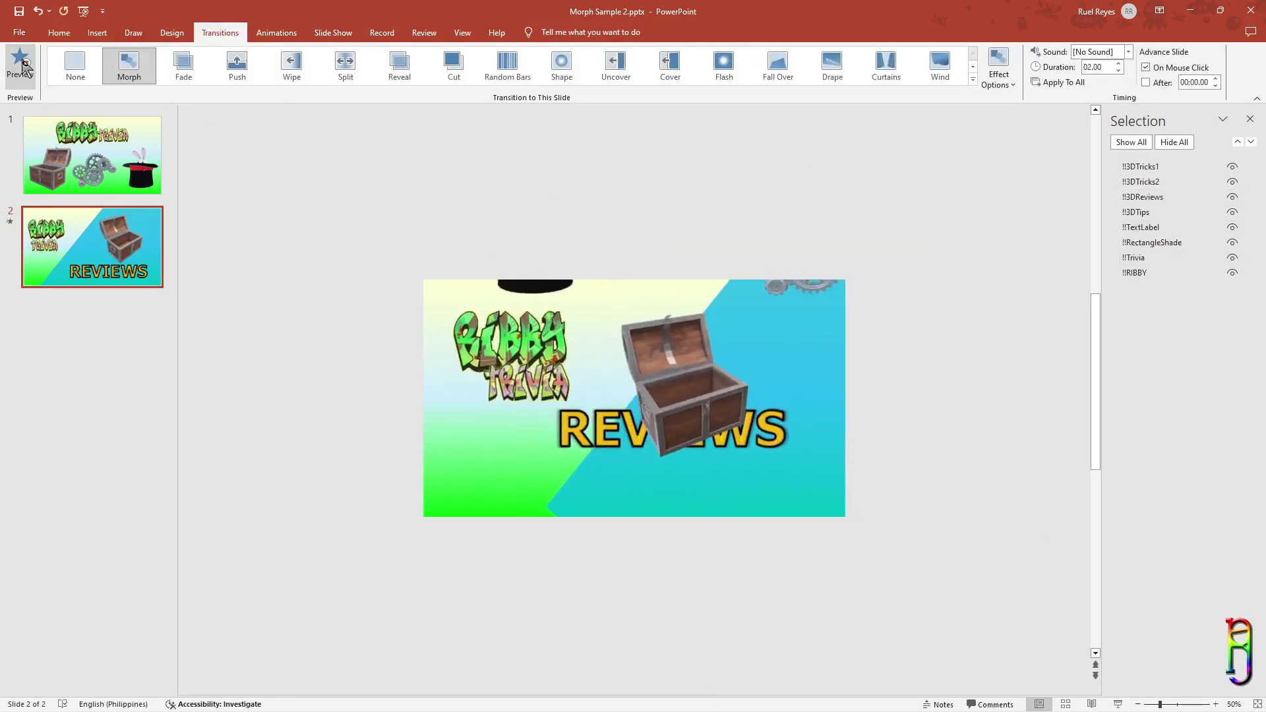
pyautogui.click(25, 64)
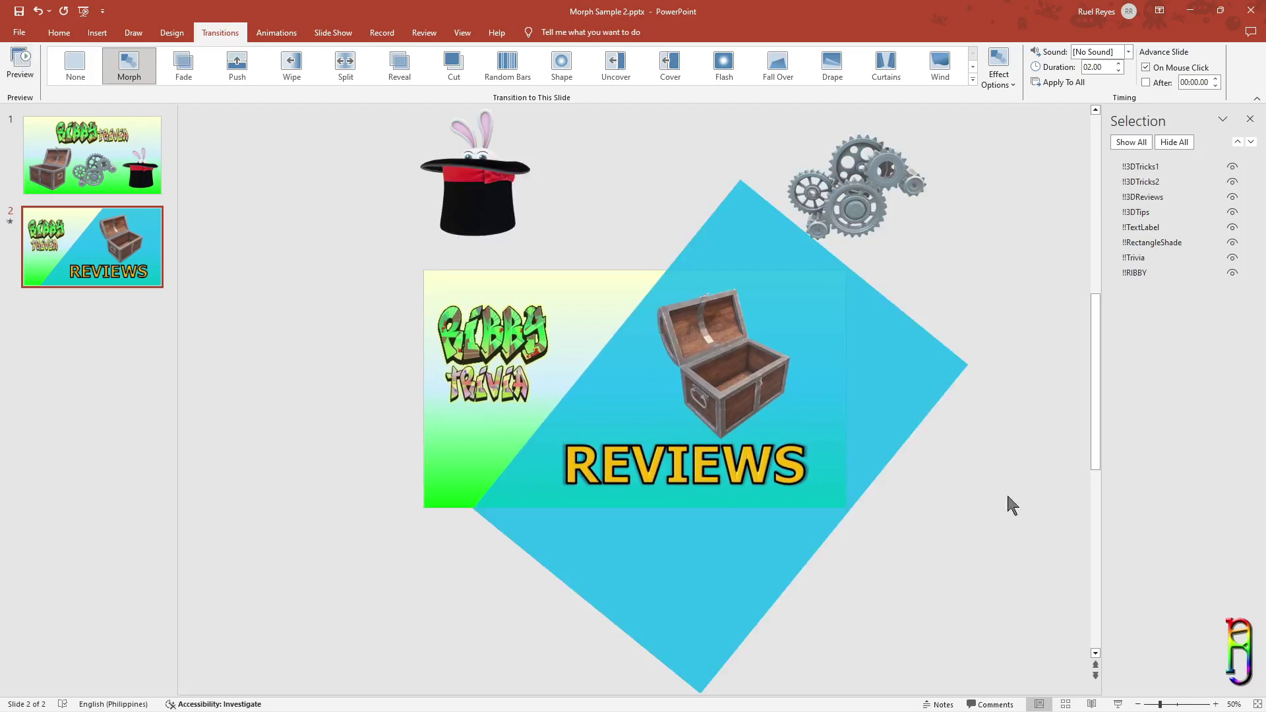
# Step: Duplicate slide 2 as slide 3 and move the RIBBY Trivia logo off the right edge
pyautogui.rightClick(104, 229)
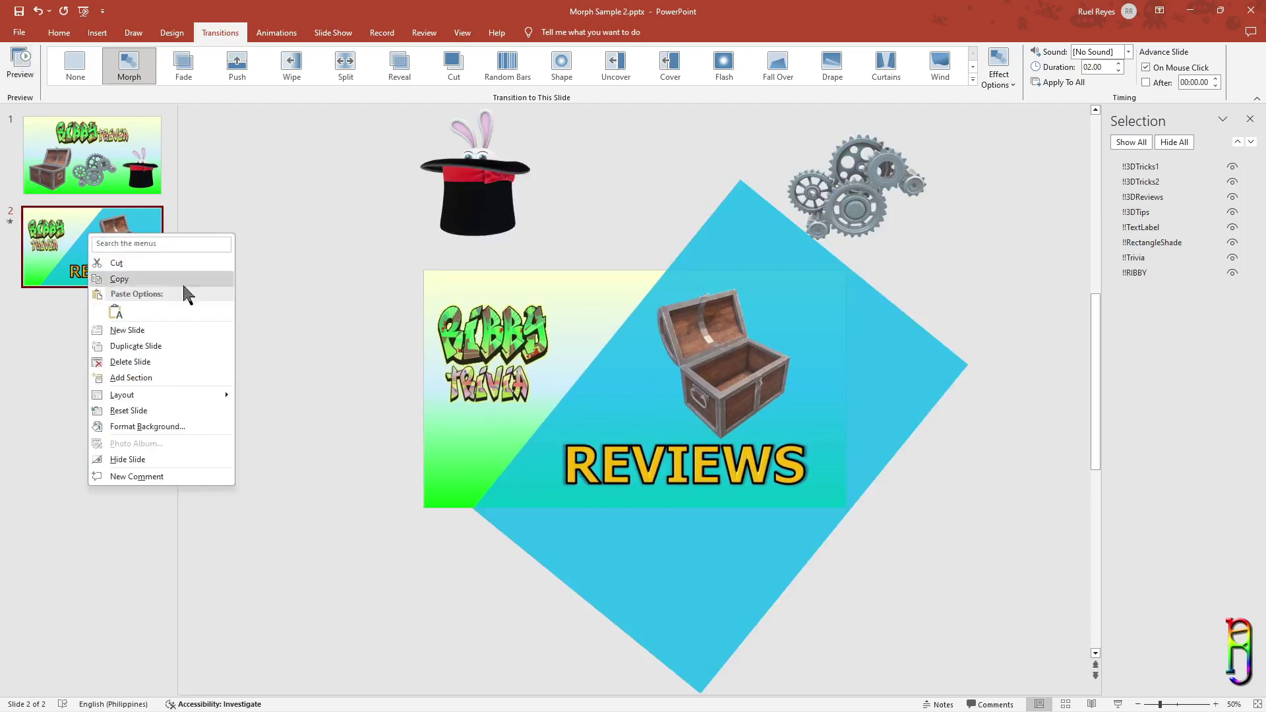
pyautogui.click(158, 359)
pyautogui.click(852, 374)
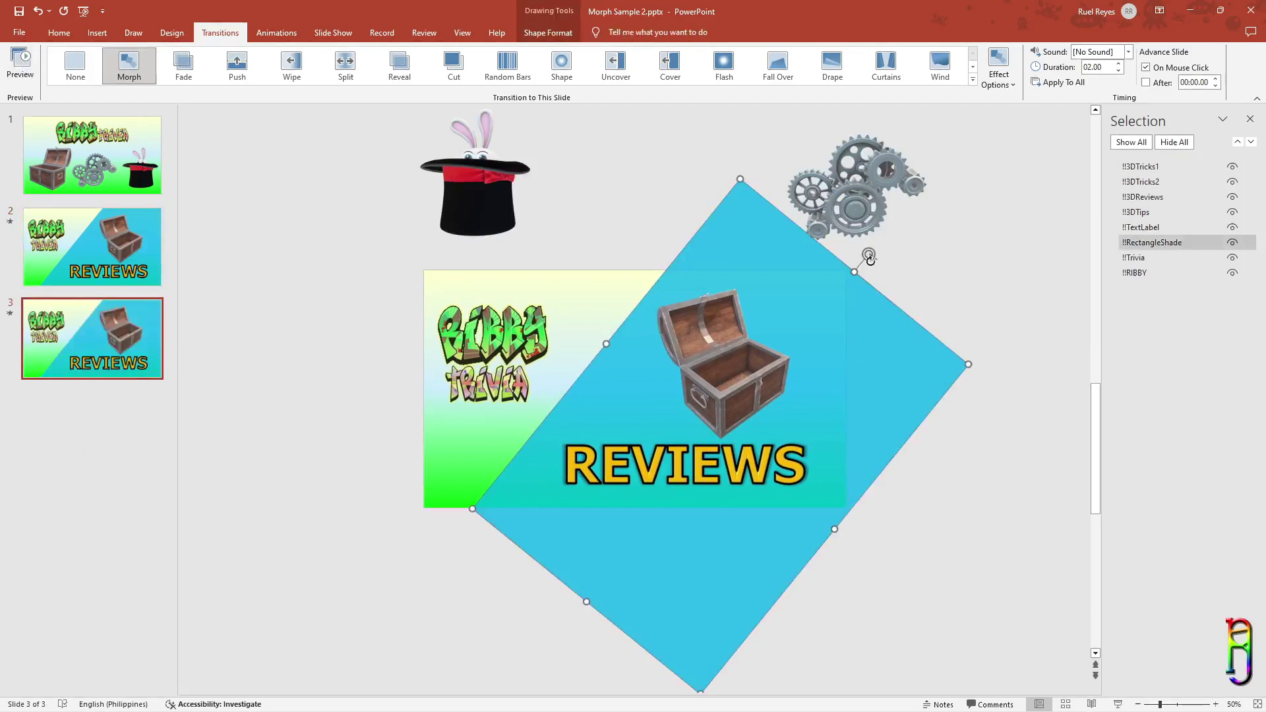
pyautogui.click(517, 330)
pyautogui.moveTo(517, 330); pyautogui.dragTo(1007, 267)
pyautogui.click(721, 353)
# Step: Rotate the blue rectangle to a new angle and adjust its position
pyautogui.click(801, 381)
pyautogui.moveTo(868, 250); pyautogui.dragTo(404, 257)
pyautogui.moveTo(619, 552); pyautogui.dragTo(615, 551)
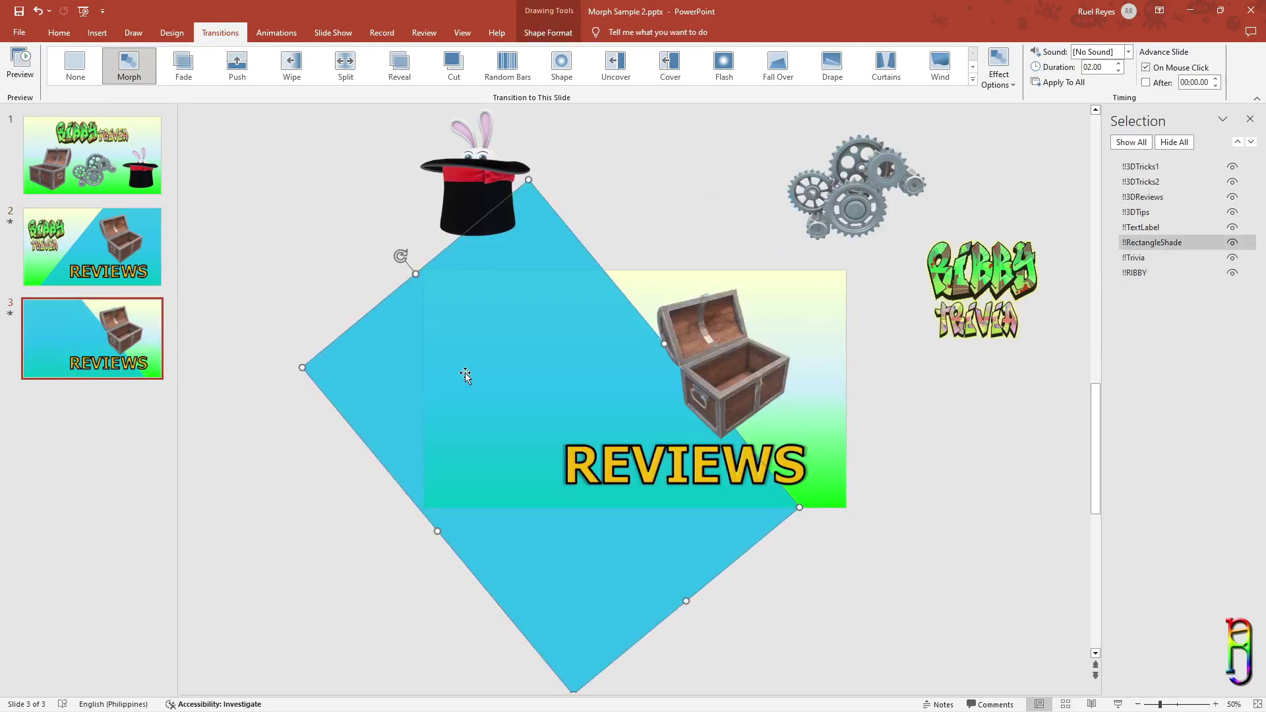
pyautogui.moveTo(400, 256); pyautogui.dragTo(404, 248)
# Step: Change the REVIEWS label to TIPS and push the treasure chest off the left edge
pyautogui.click(1140, 227)
pyautogui.write('TIPS')
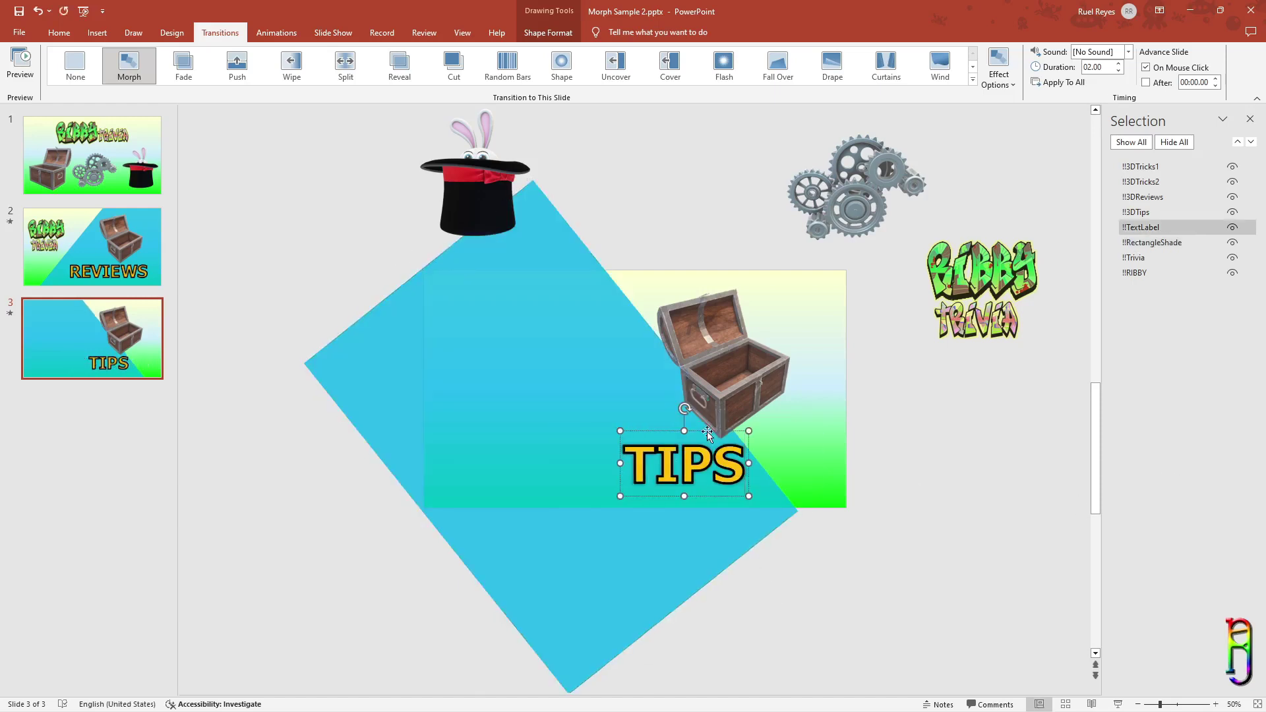
pyautogui.moveTo(707, 435); pyautogui.dragTo(595, 432)
pyautogui.click(726, 362)
pyautogui.moveTo(725, 363); pyautogui.dragTo(274, 363)
# Step: Rotate the chest and bring the gears model onto the slide, turned more upright
pyautogui.click(885, 163)
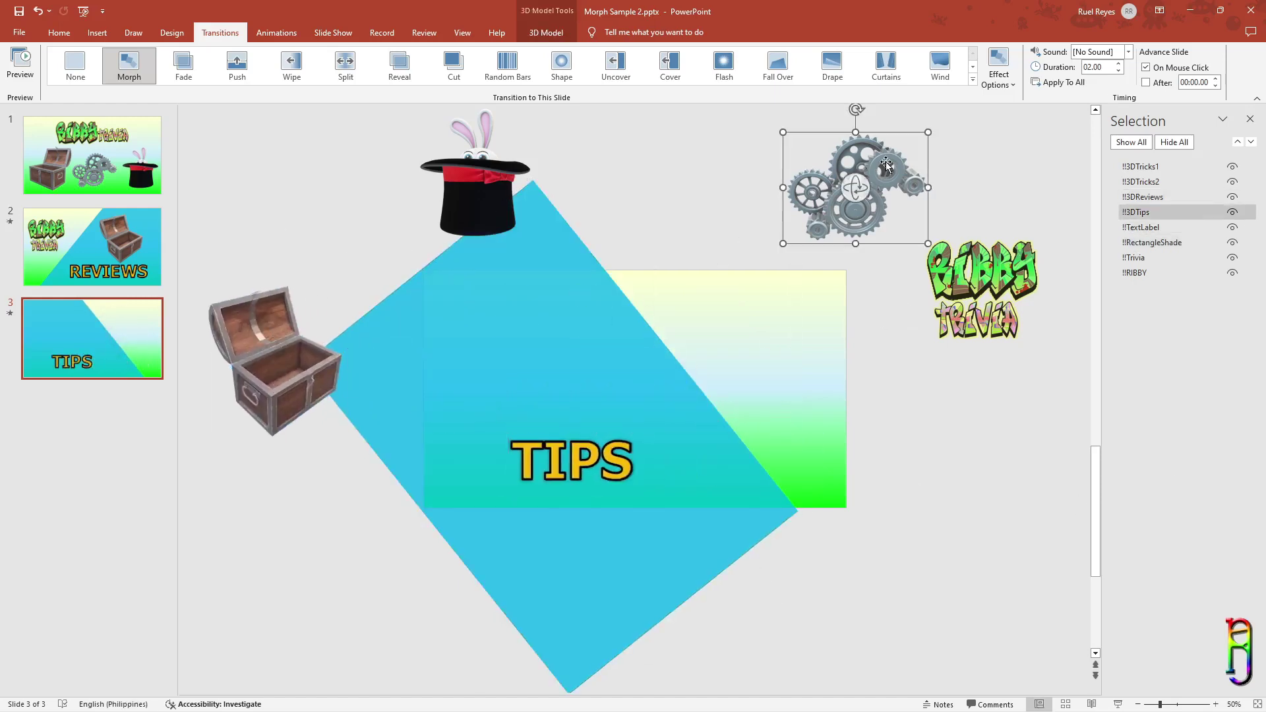
pyautogui.moveTo(886, 162); pyautogui.dragTo(841, 162)
pyautogui.click(274, 363)
pyautogui.moveTo(274, 362); pyautogui.dragTo(204, 291)
pyautogui.click(852, 177)
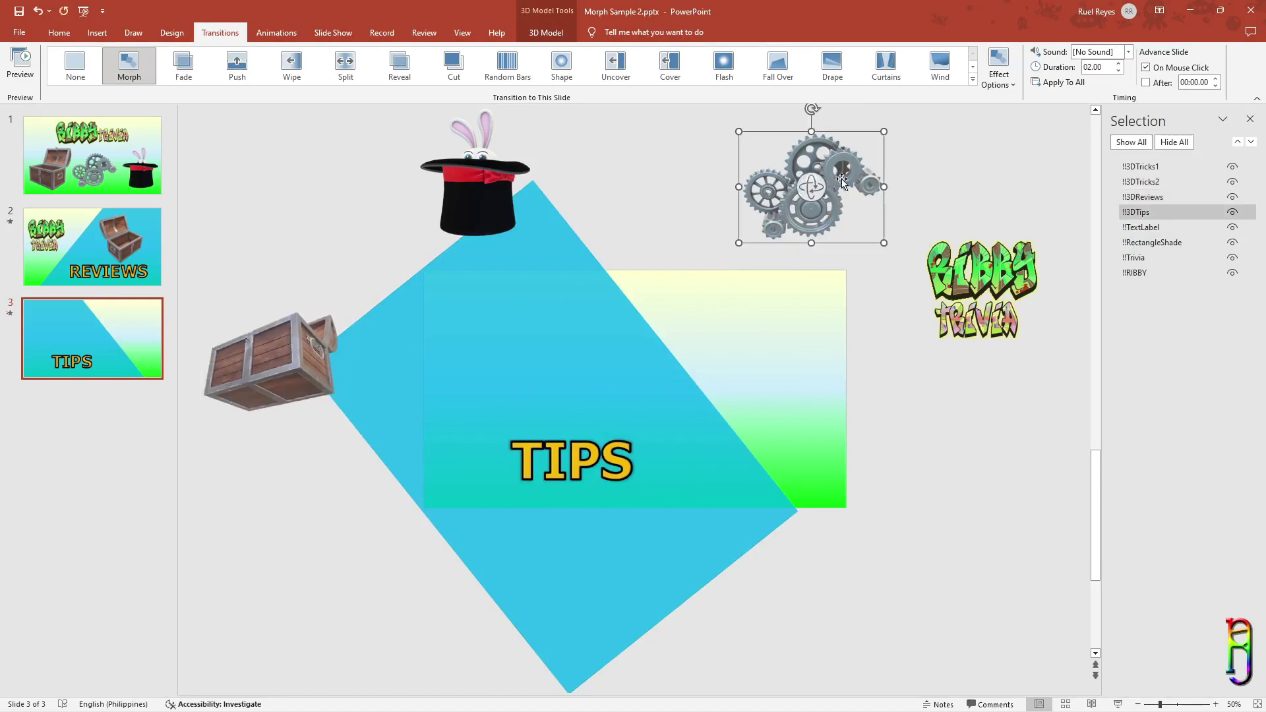
pyautogui.moveTo(852, 176); pyautogui.dragTo(597, 310)
pyautogui.moveTo(537, 359); pyautogui.dragTo(740, 457)
# Step: Put TIPS top-left, gears centred, logo at right, then apply and preview Morph
pyautogui.click(572, 460)
pyautogui.moveTo(572, 460); pyautogui.dragTo(507, 309)
pyautogui.moveTo(740, 456); pyautogui.dragTo(582, 428)
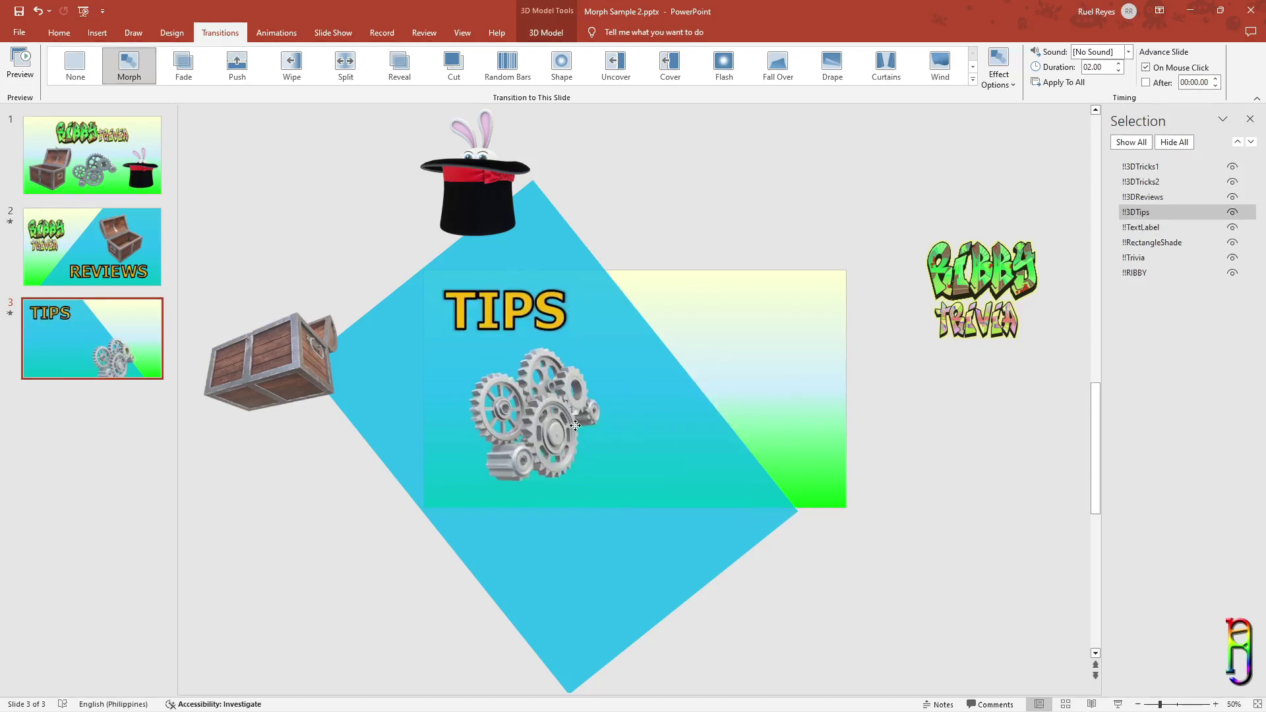
pyautogui.click(982, 271)
pyautogui.keyDown('shift'); pyautogui.click(984, 320); pyautogui.keyUp('shift')
pyautogui.moveTo(985, 320); pyautogui.dragTo(770, 383)
pyautogui.click(751, 239)
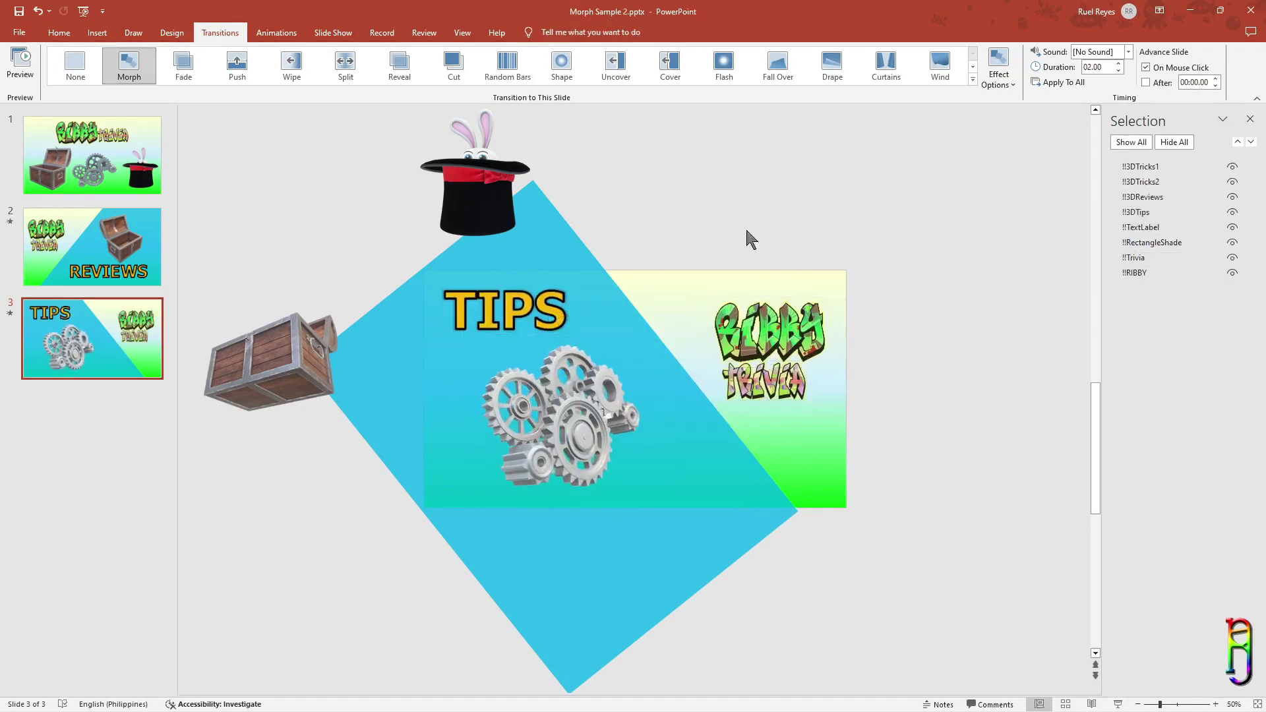
pyautogui.click(127, 62)
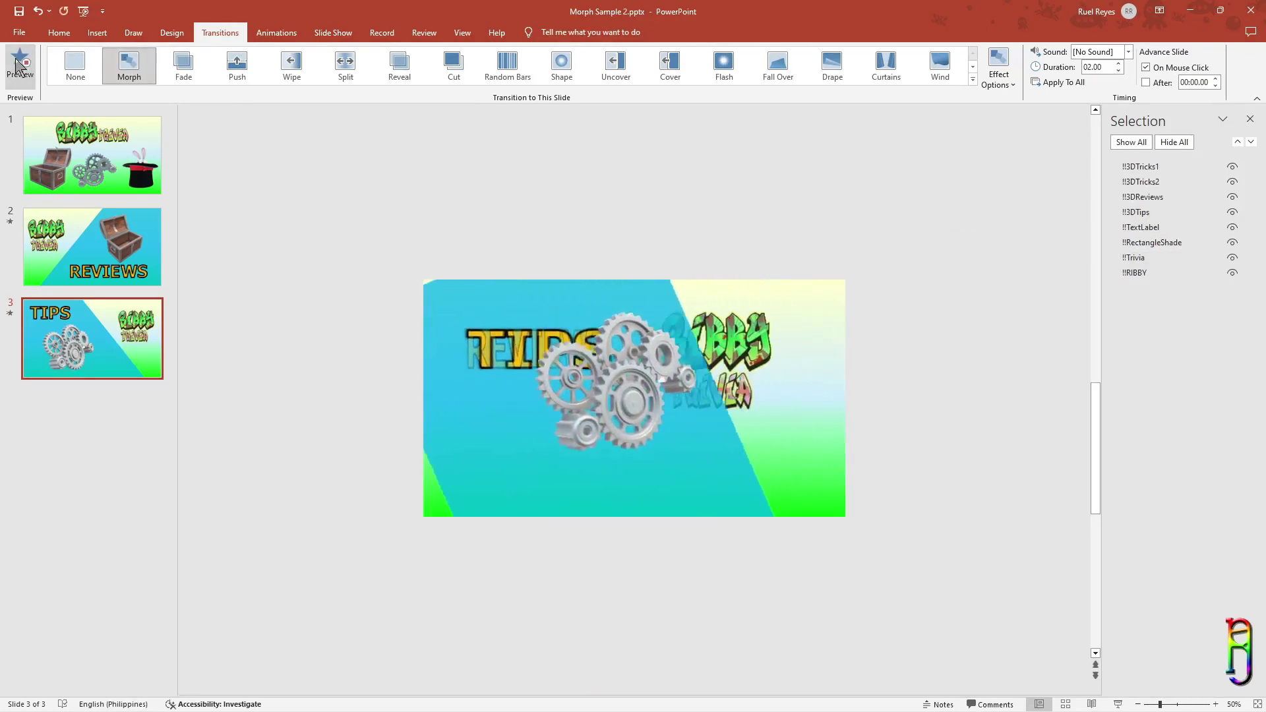
pyautogui.click(17, 67)
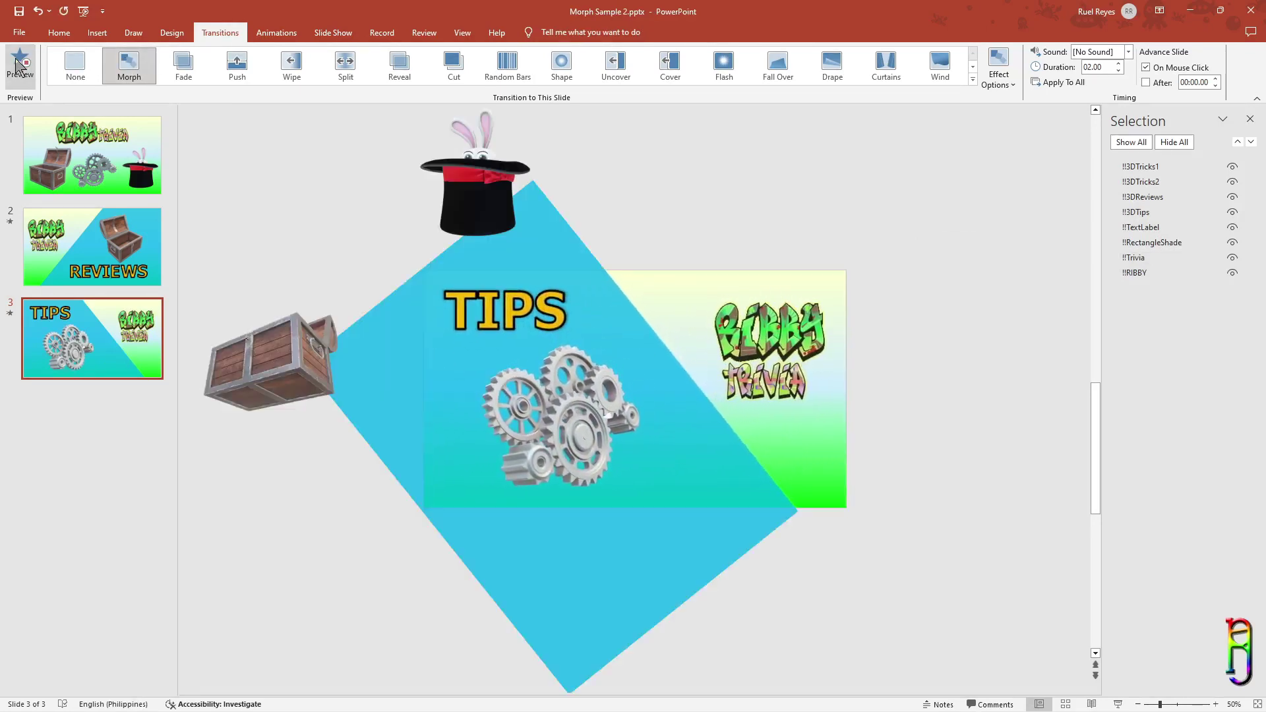
# Step: Duplicate slide 3 as the TRICKS slide 4 and preview its morph from TIPS
pyautogui.rightClick(89, 348)
pyautogui.click(198, 460)
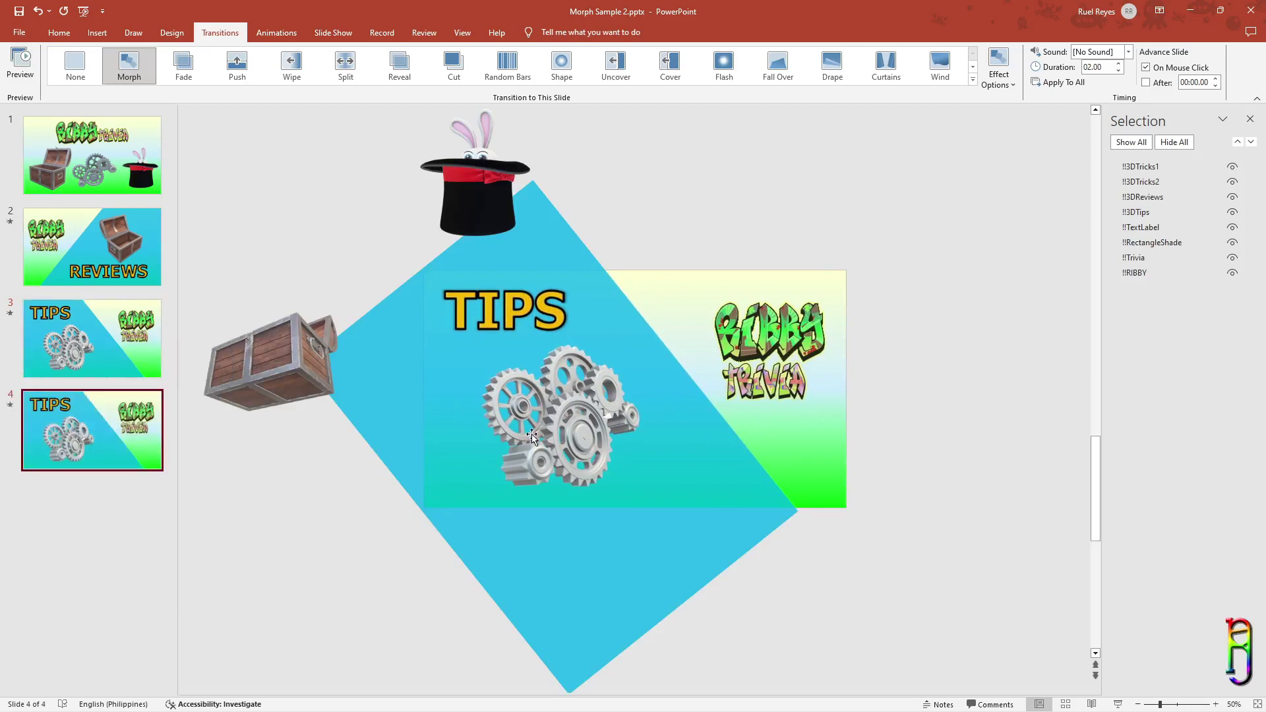
pyautogui.click(93, 247)
pyautogui.click(770, 265)
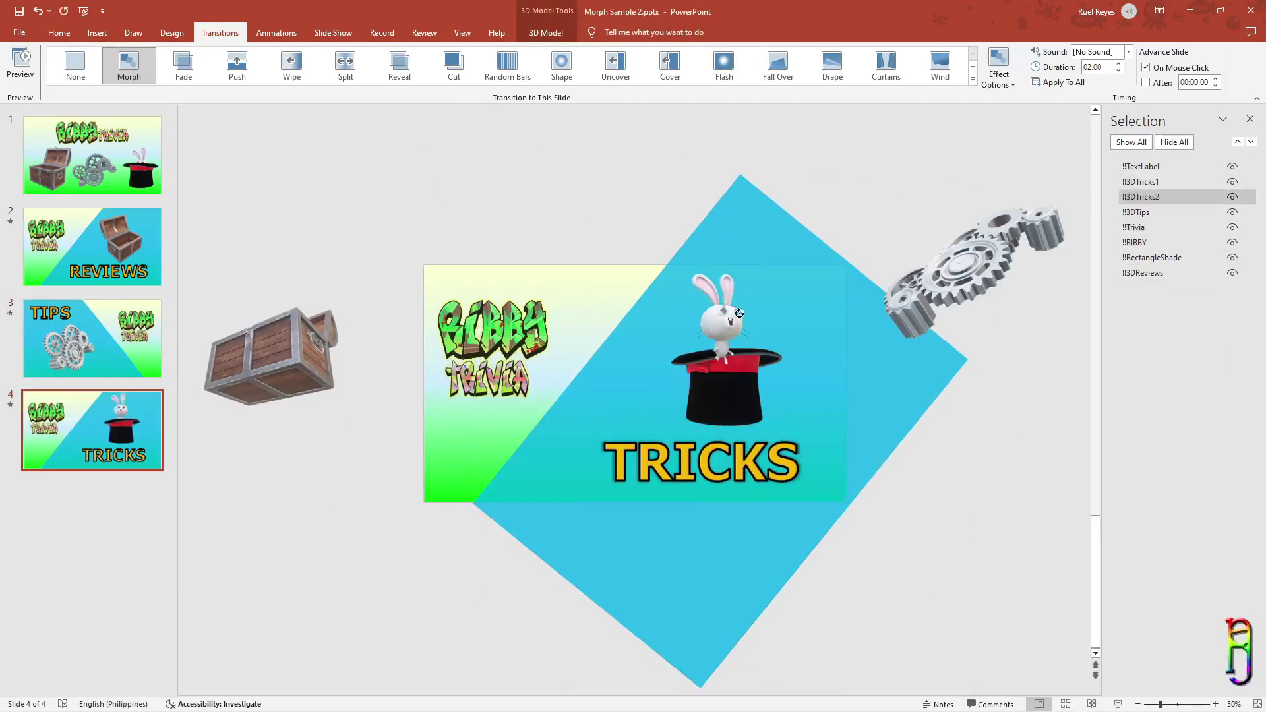
pyautogui.click(963, 585)
pyautogui.click(20, 62)
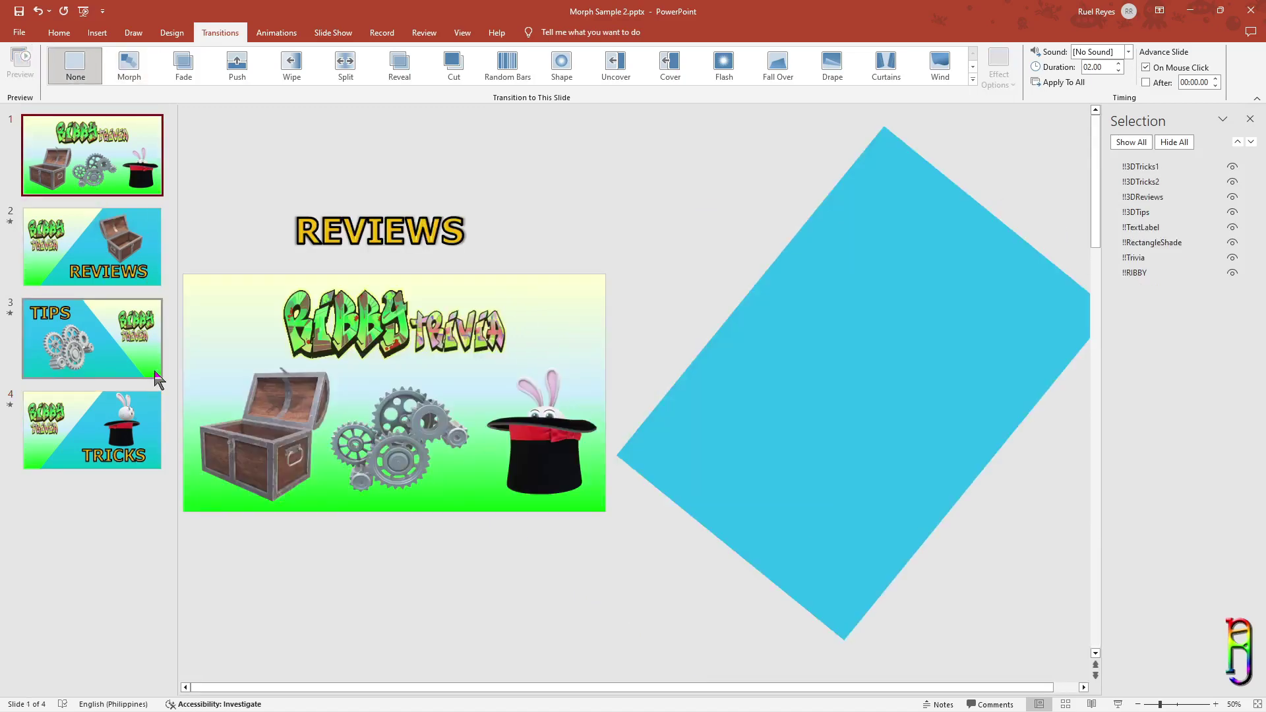
# Step: Paste a copy of the title slide as slide 5 with the Morph transition
pyautogui.click(121, 527)
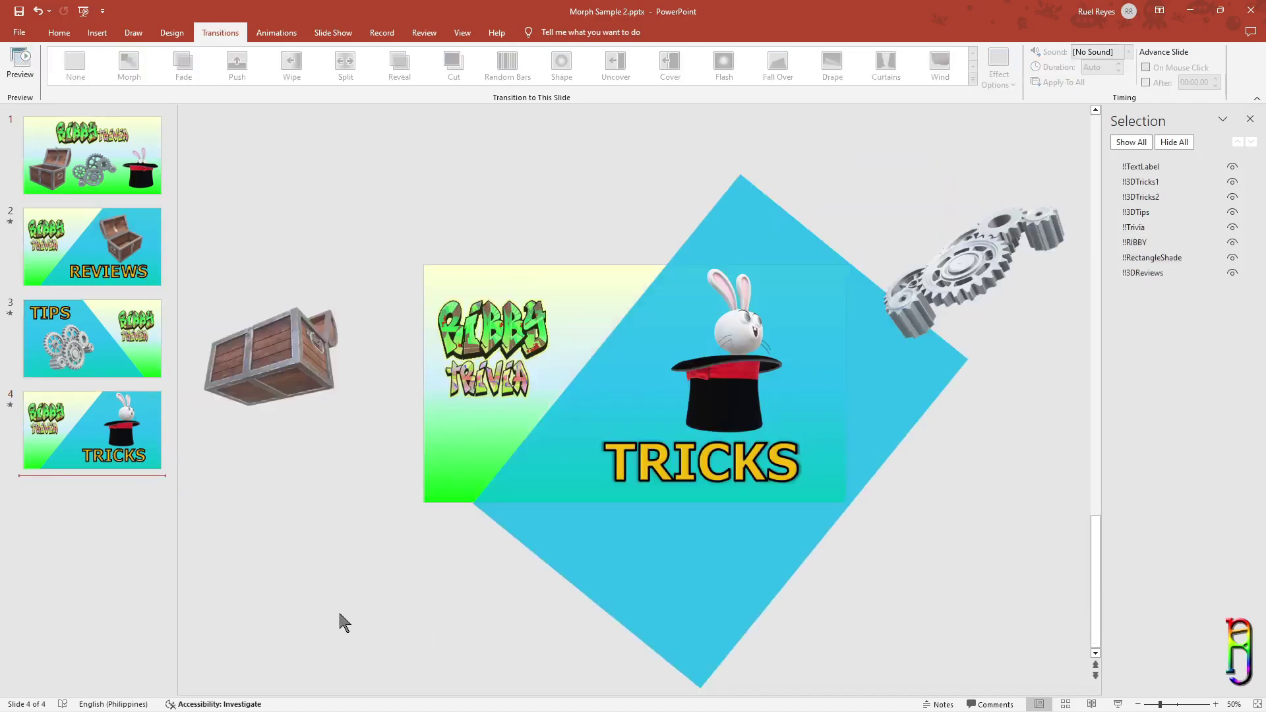
pyautogui.hotkey('ctrl', 'v')
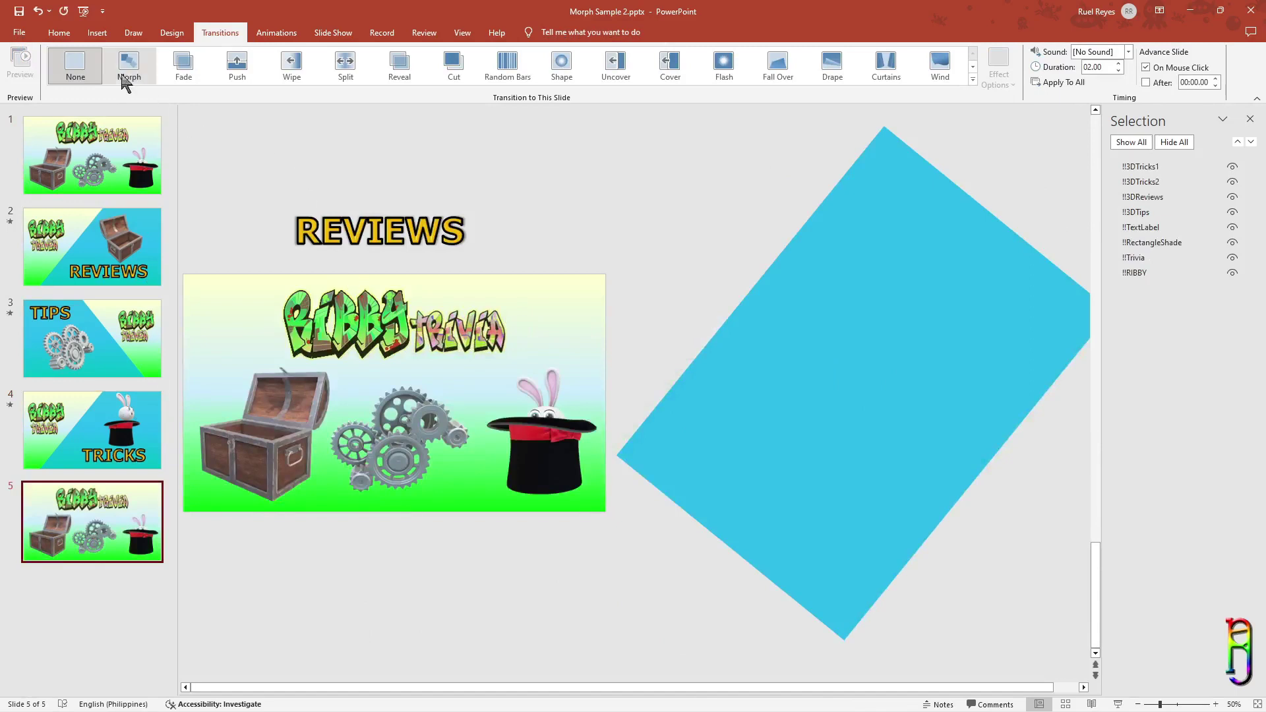
pyautogui.click(122, 73)
pyautogui.click(123, 155)
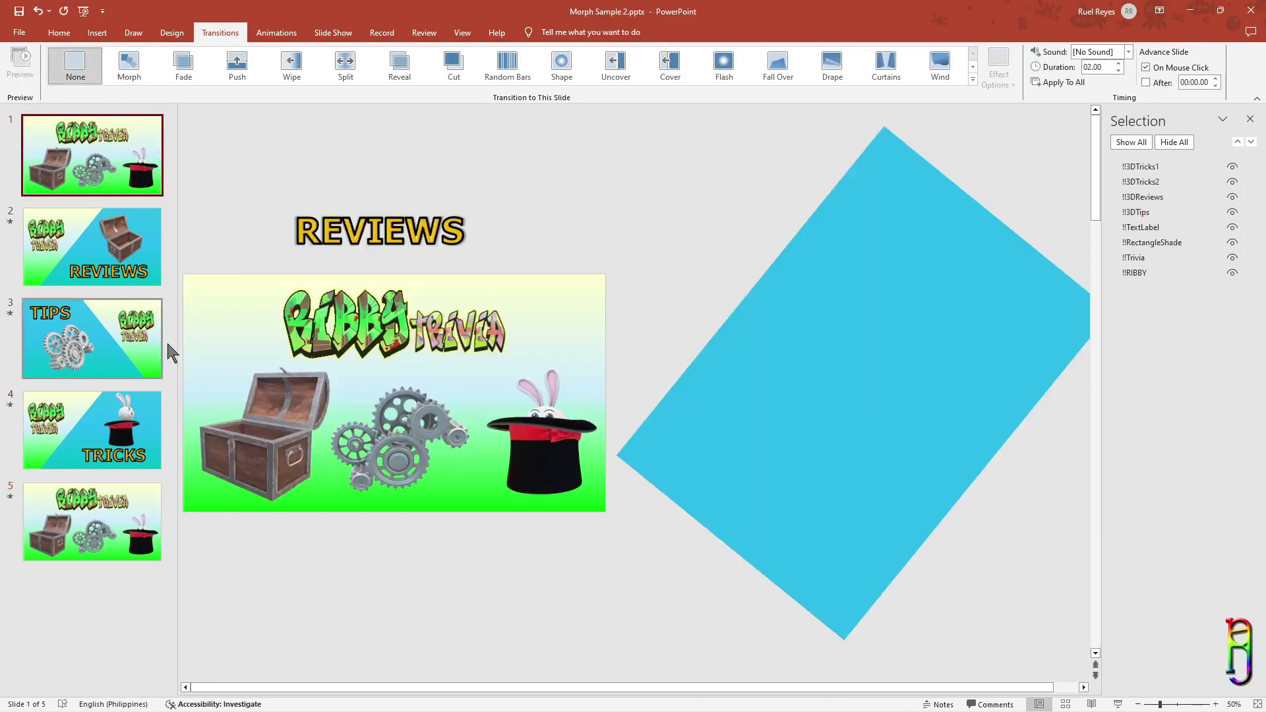
# Step: Set all five slides to advance automatically after 1.5 instead of on mouse click
pyautogui.hotkey('ctrl', 'a')
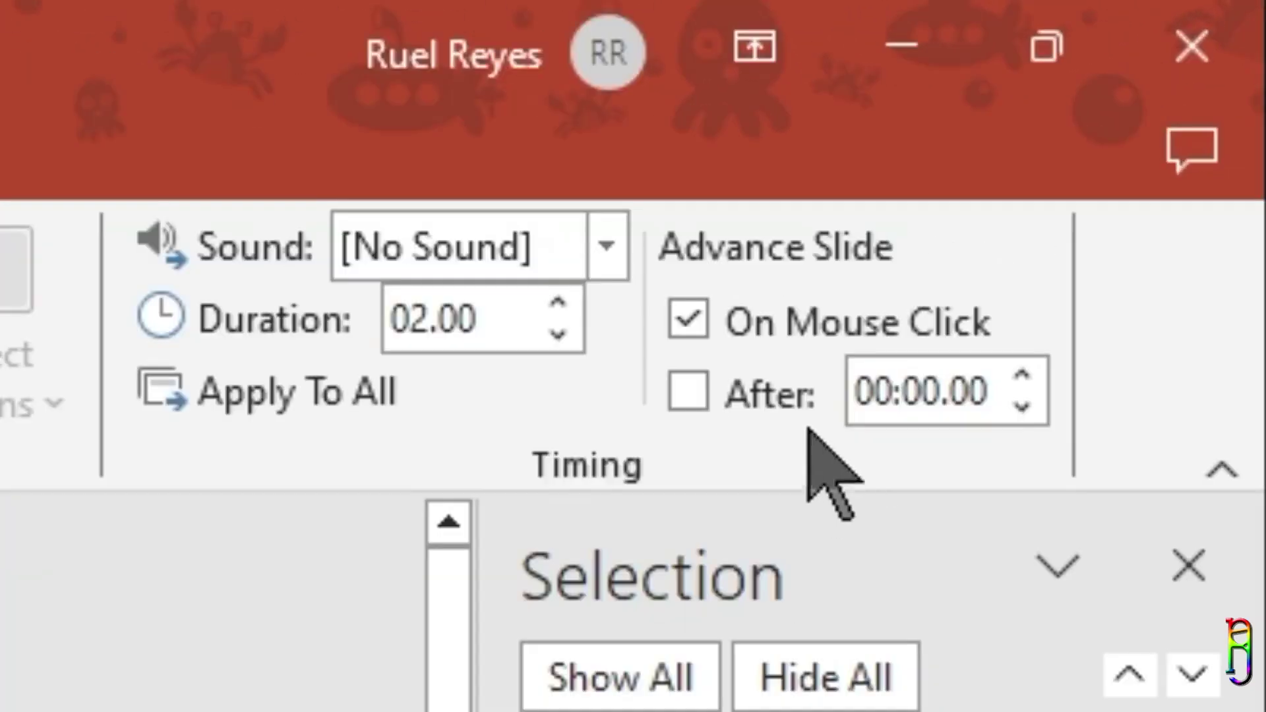
pyautogui.click(1162, 83)
pyautogui.click(1163, 65)
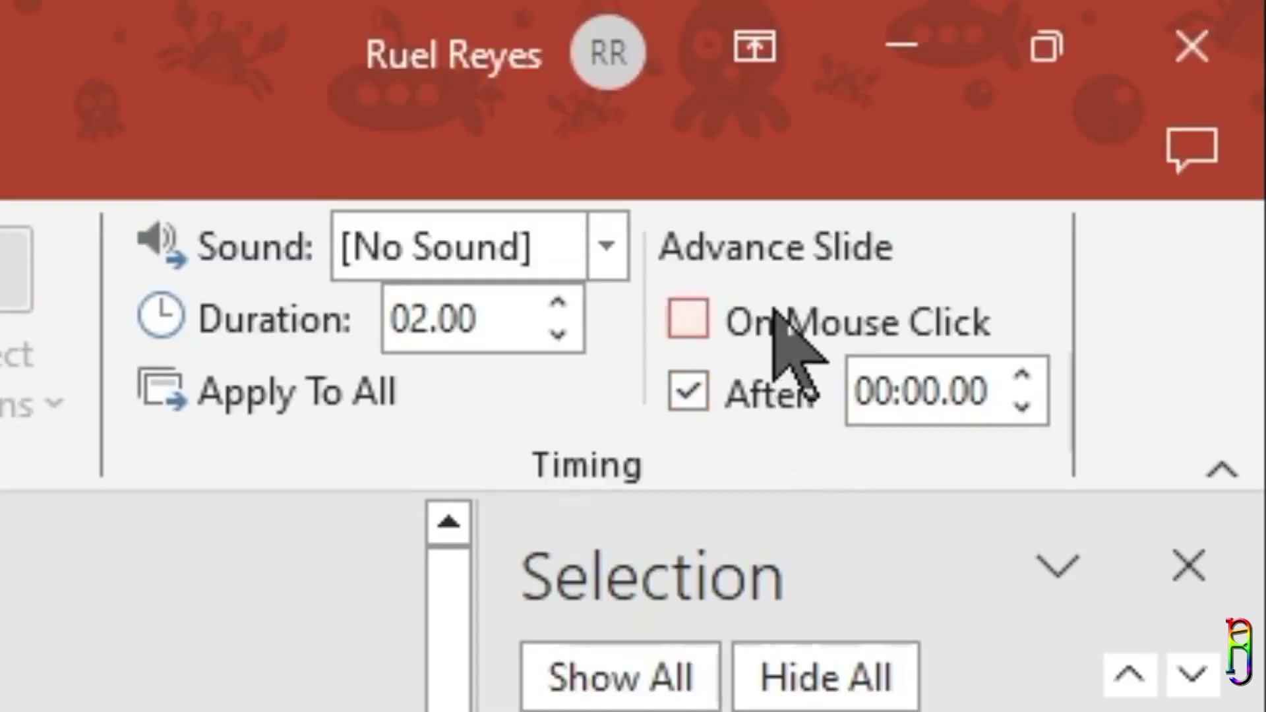
pyautogui.click(912, 389)
pyautogui.write('1.5')
pyautogui.press('Return')
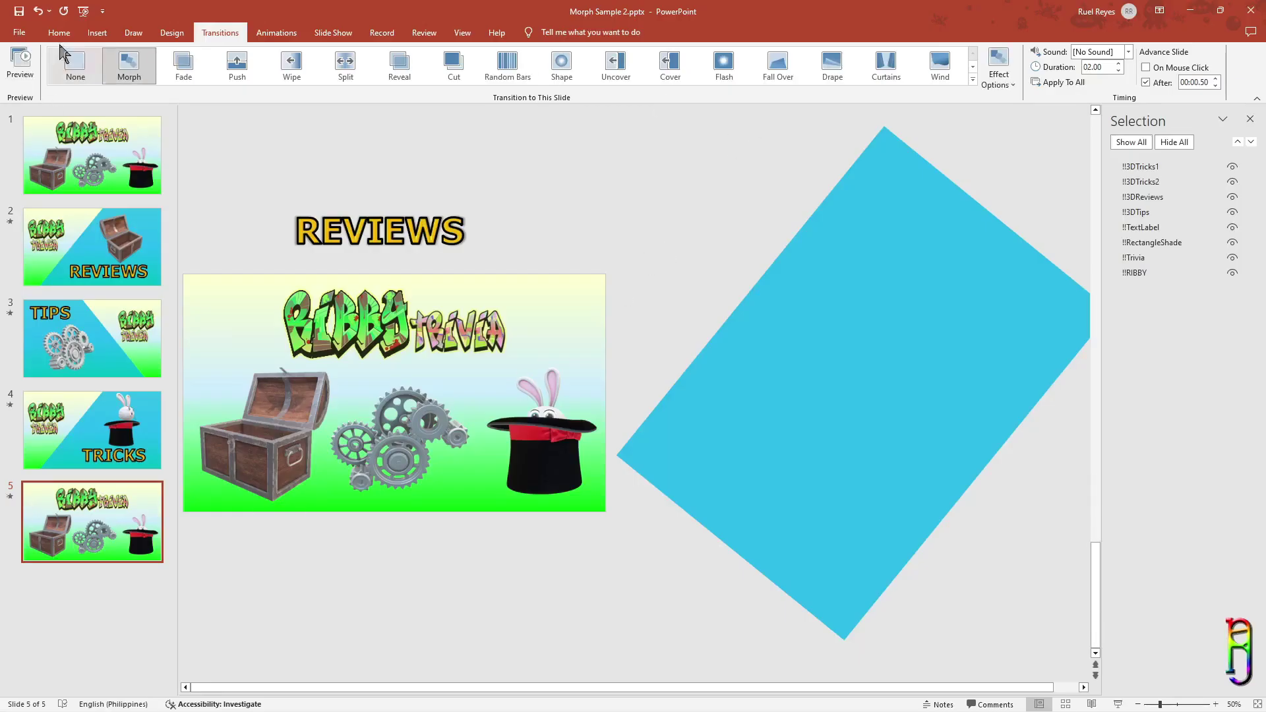
# Step: Open the Save As browse dialog and review the file type list without changing it
pyautogui.click(18, 31)
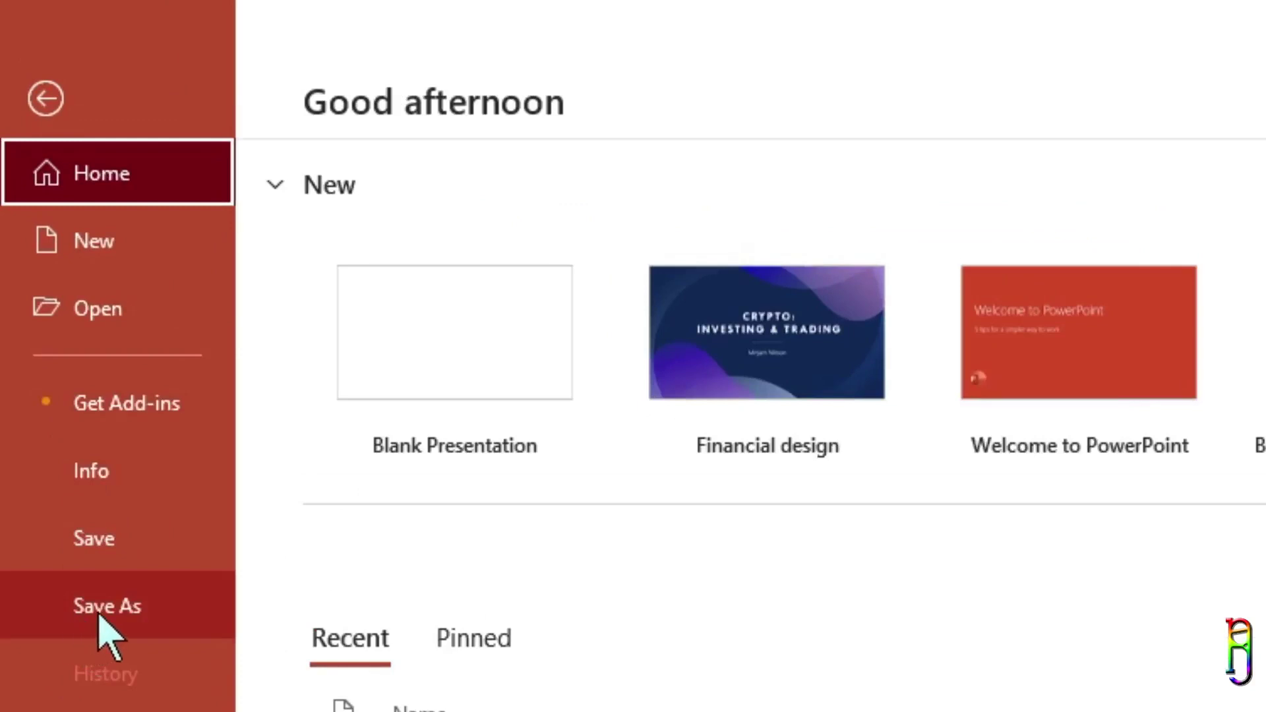
pyautogui.click(103, 630)
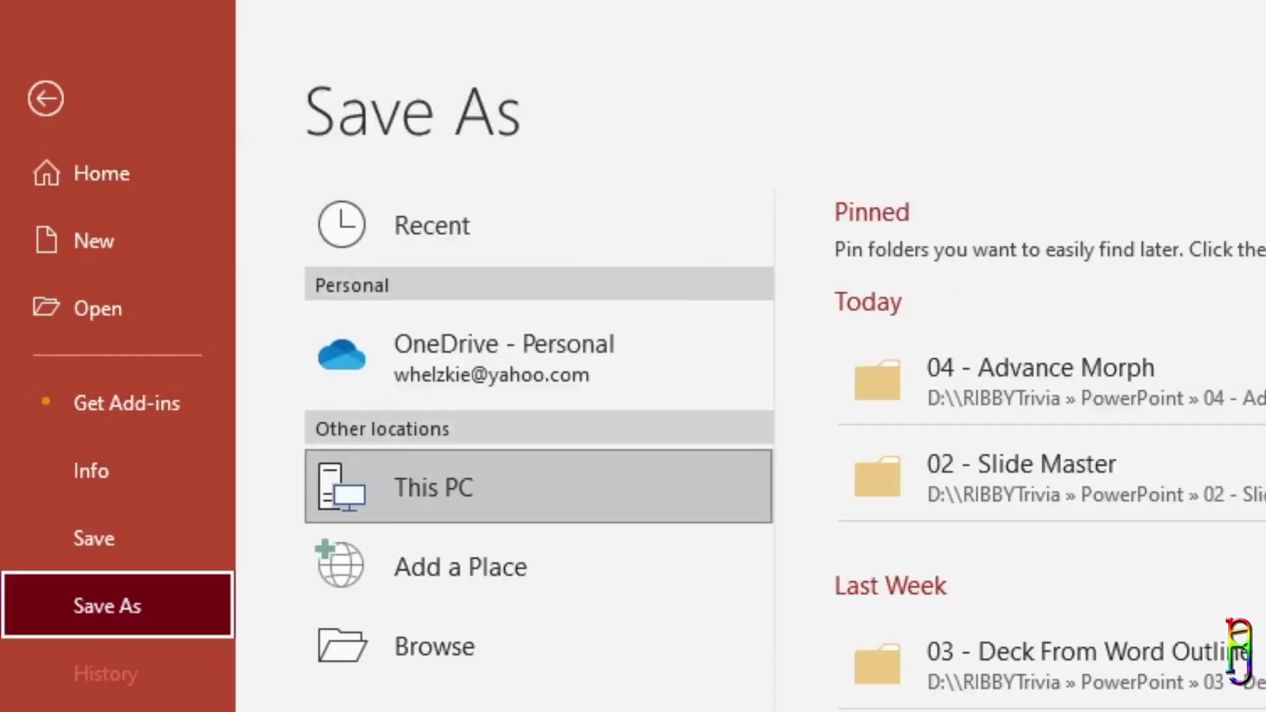
pyautogui.click(485, 653)
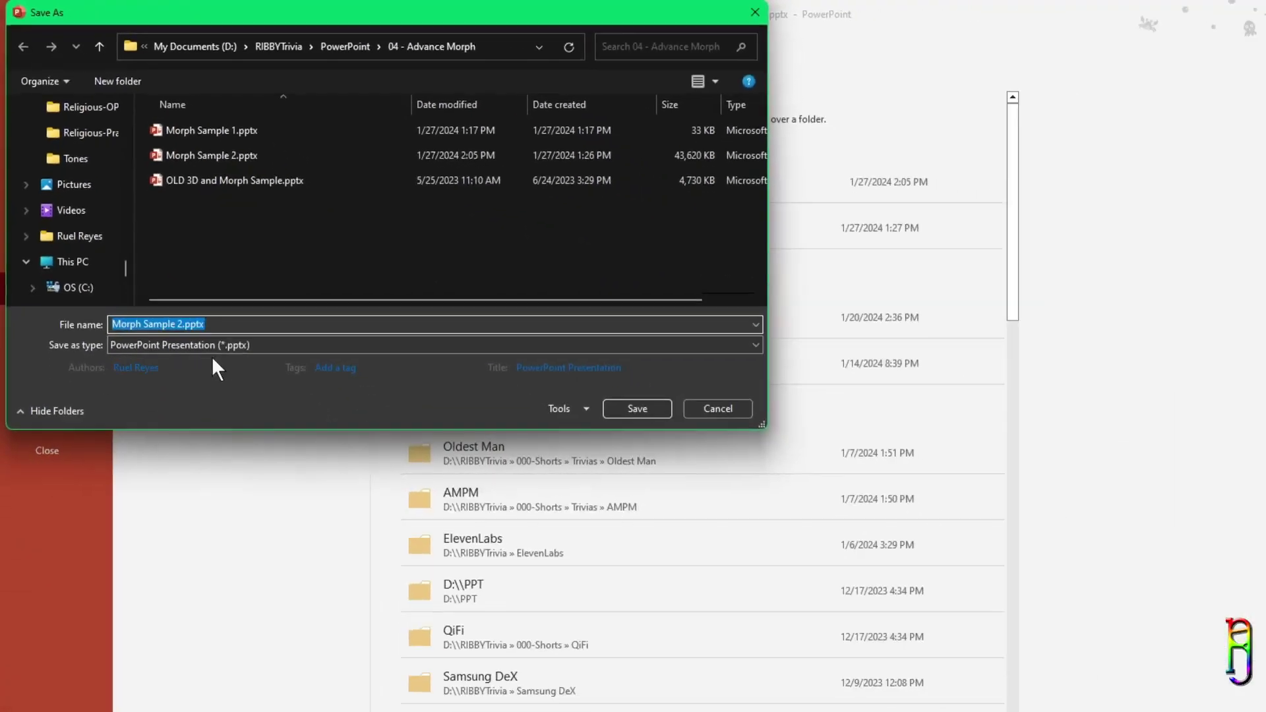
pyautogui.click(211, 348)
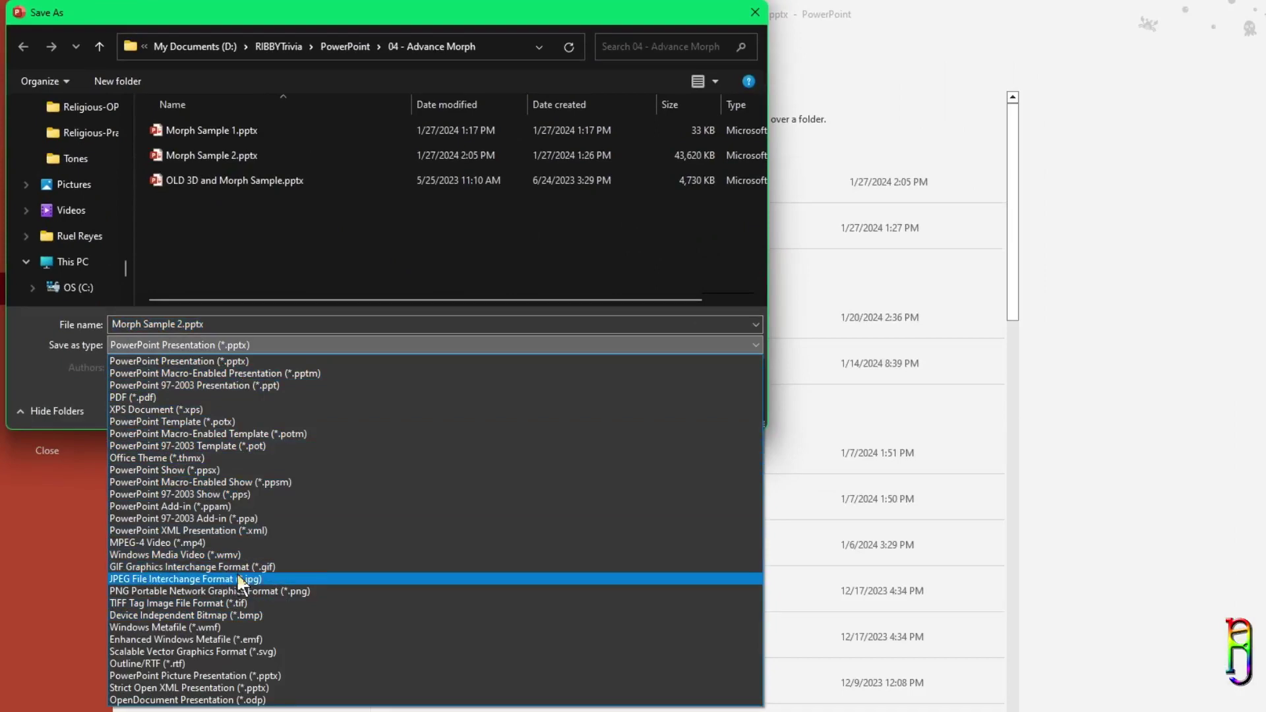
pyautogui.click(61, 374)
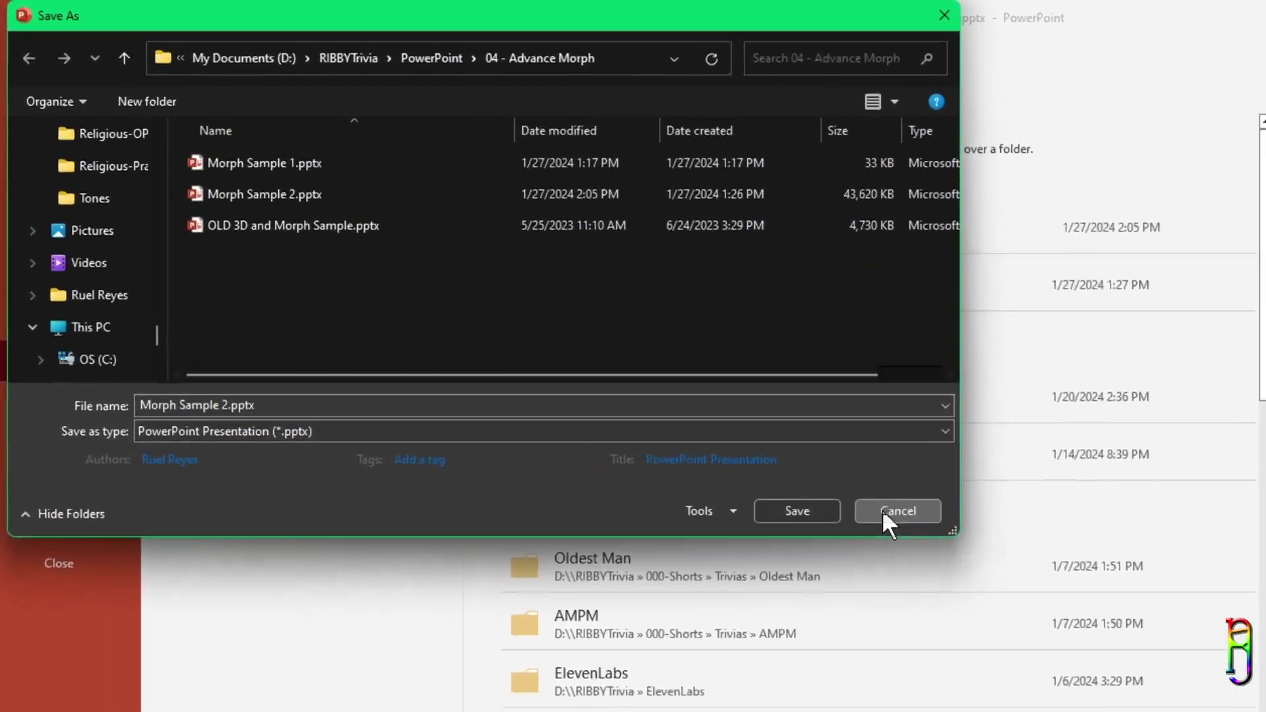
# Step: Export the deck as a Full HD MP4 video named Morph Sample 2.mp4, then launch File Explorer
pyautogui.click(727, 414)
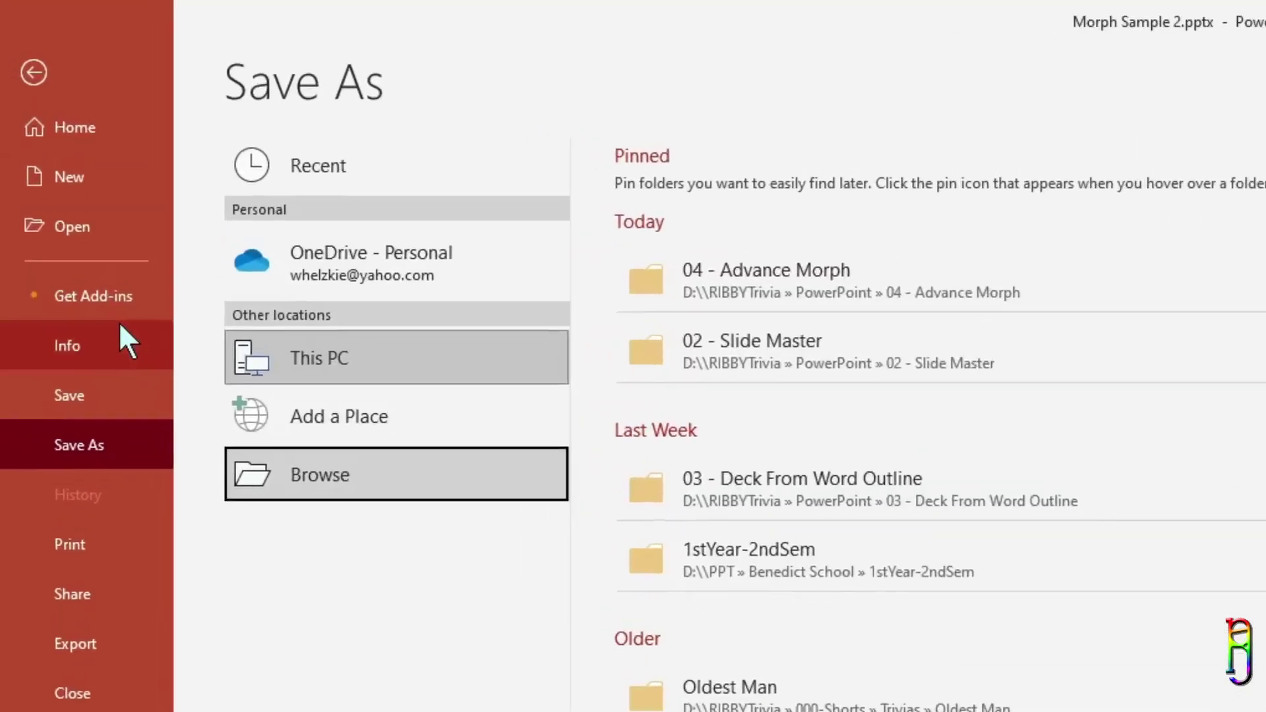
pyautogui.click(52, 432)
pyautogui.click(364, 252)
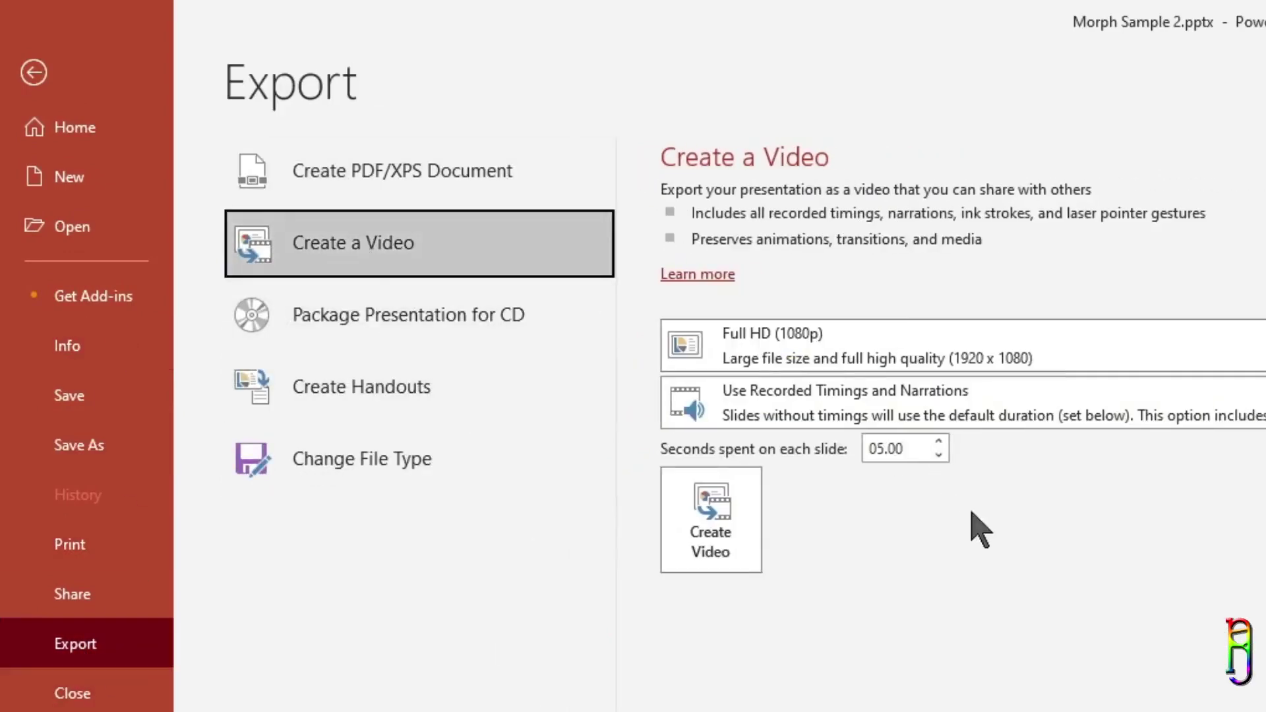
pyautogui.click(893, 353)
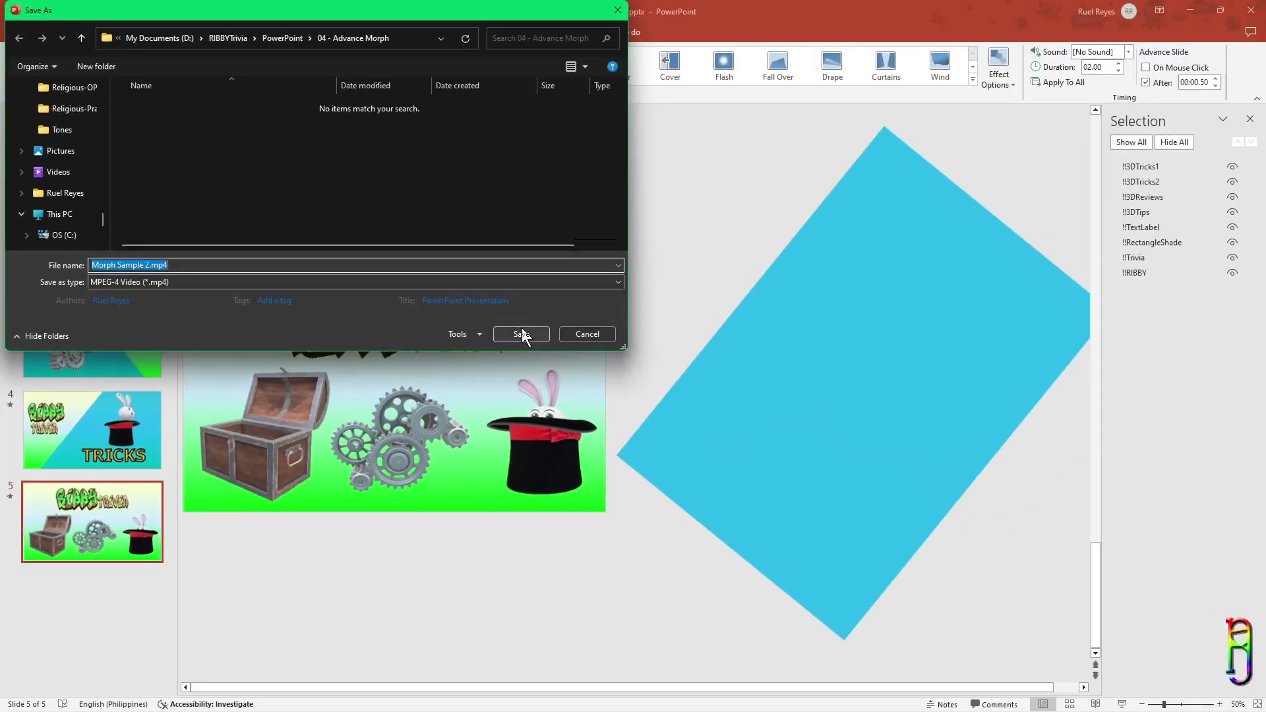
pyautogui.click(582, 373)
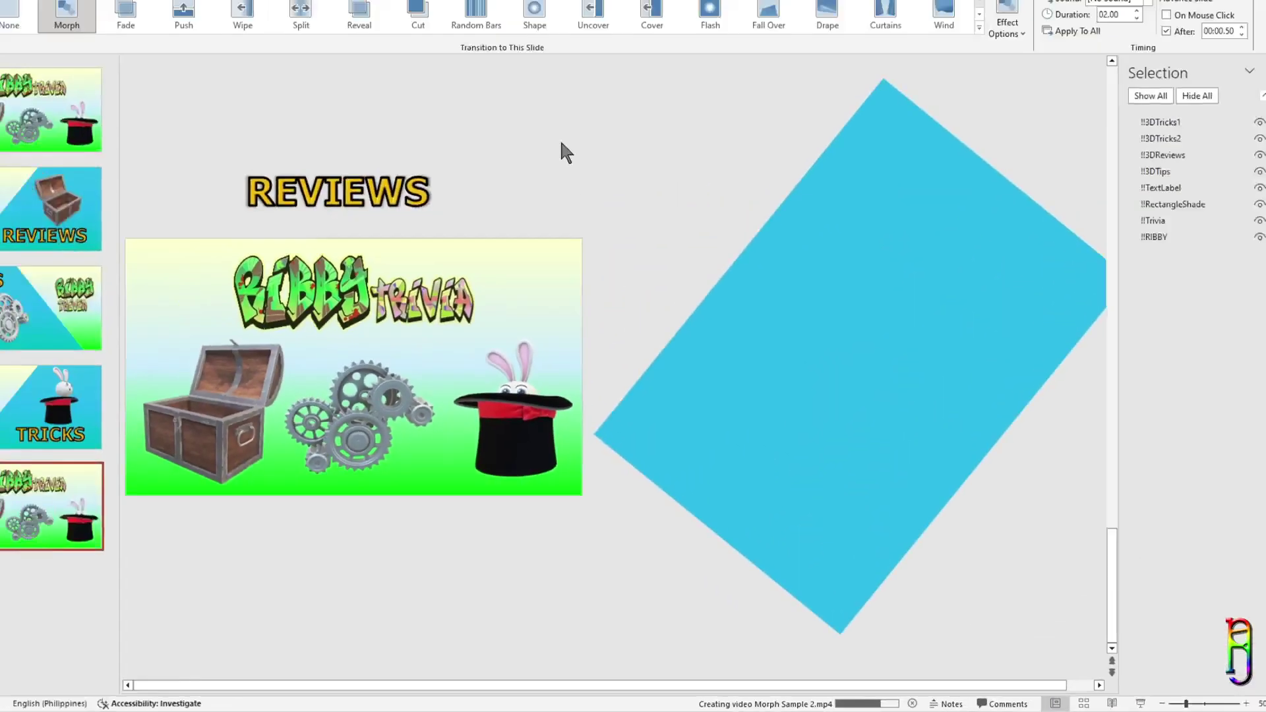
pyautogui.press('super')
pyautogui.click(579, 503)
# Step: Browse to the 04 - Advance Morph folder and play Morph Sample 2.mp4 in VLC
pyautogui.click(432, 511)
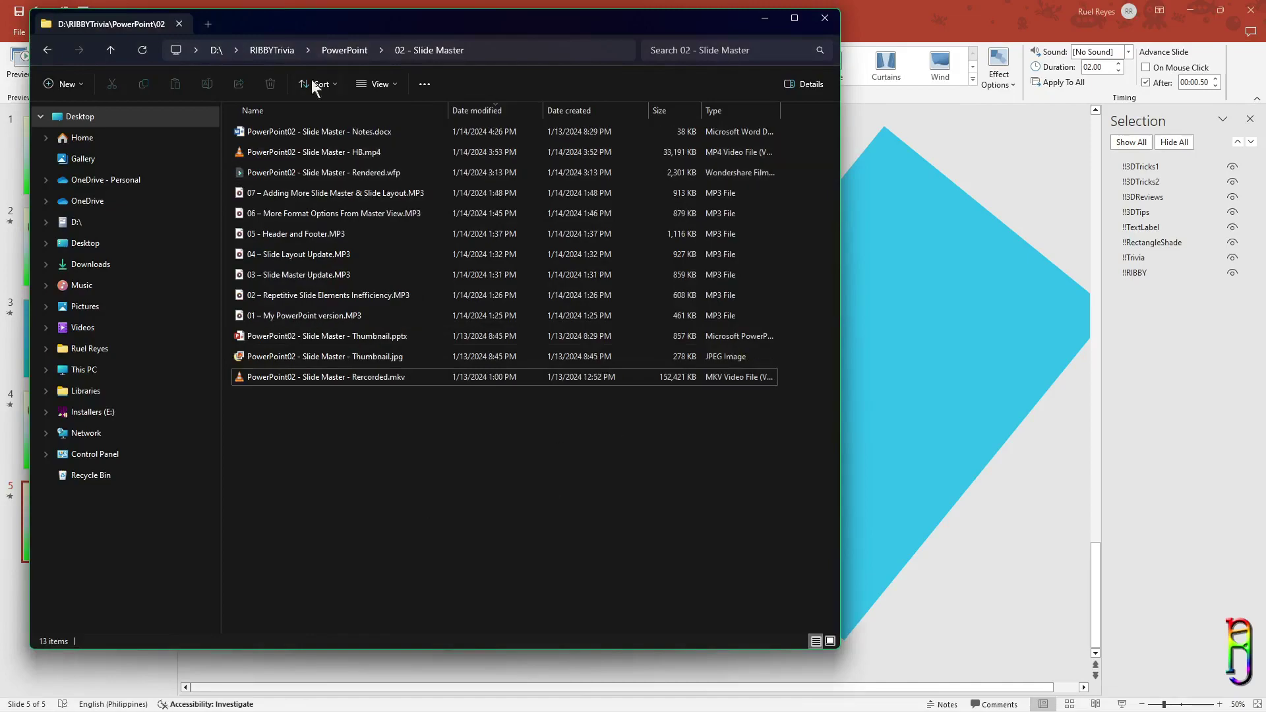
pyautogui.click(344, 50)
pyautogui.doubleClick(310, 215)
pyautogui.doubleClick(329, 172)
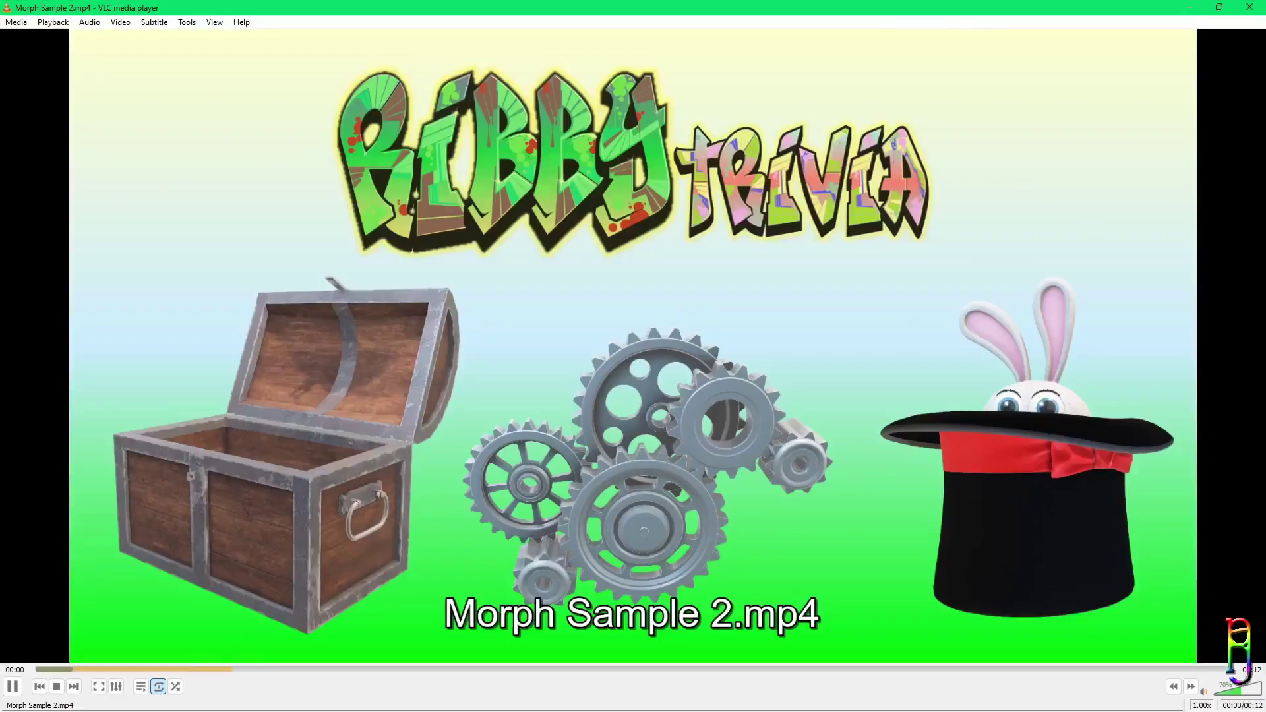